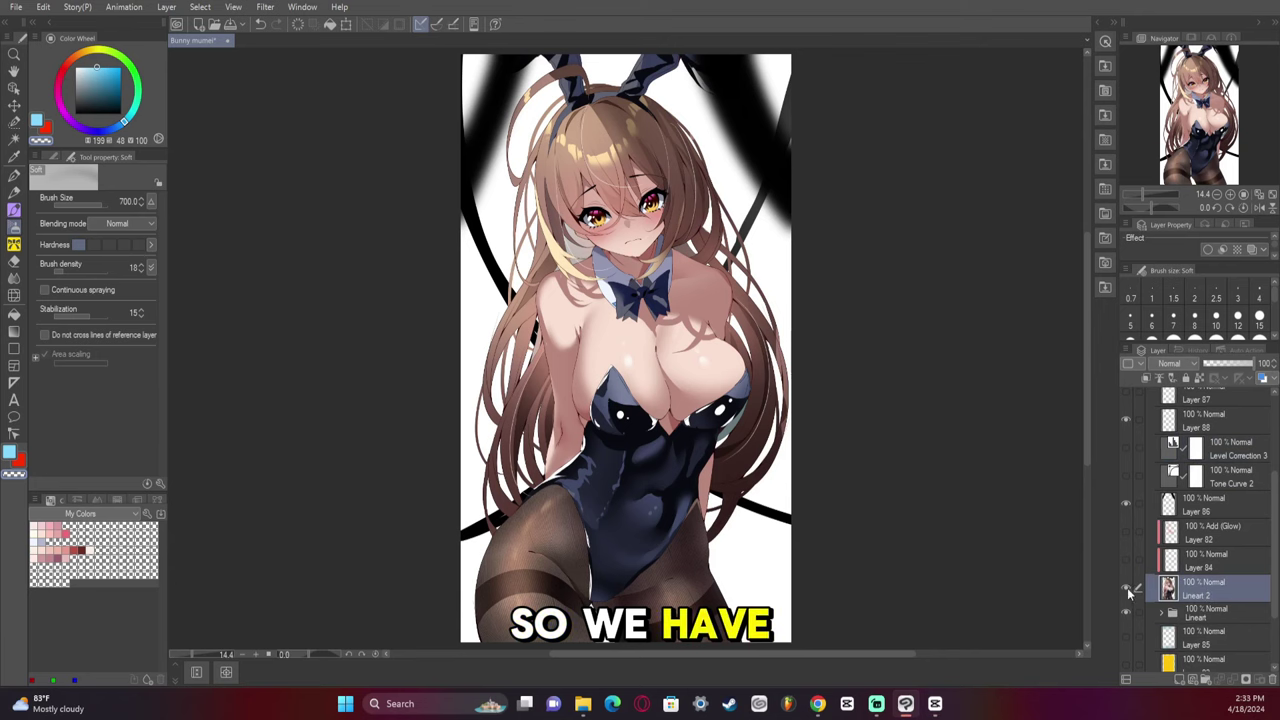
Hide the Lineart folder and leave the merged Lineart 2 character layer visible.
{"action": "left_click", "coordinate": [1127, 586]}
{"action": "left_click", "coordinate": [1129, 606]}
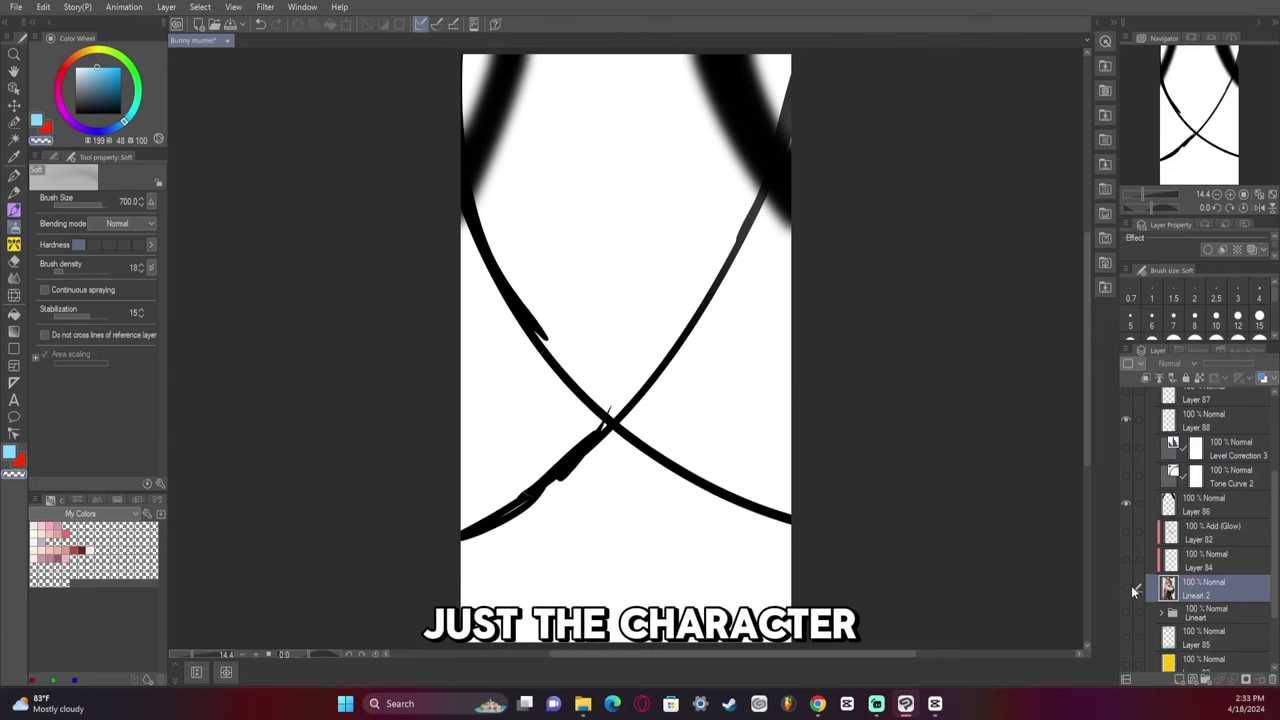
{"action": "left_click", "coordinate": [1126, 585]}
{"action": "left_click", "coordinate": [1128, 587]}
{"action": "left_click", "coordinate": [1129, 588]}
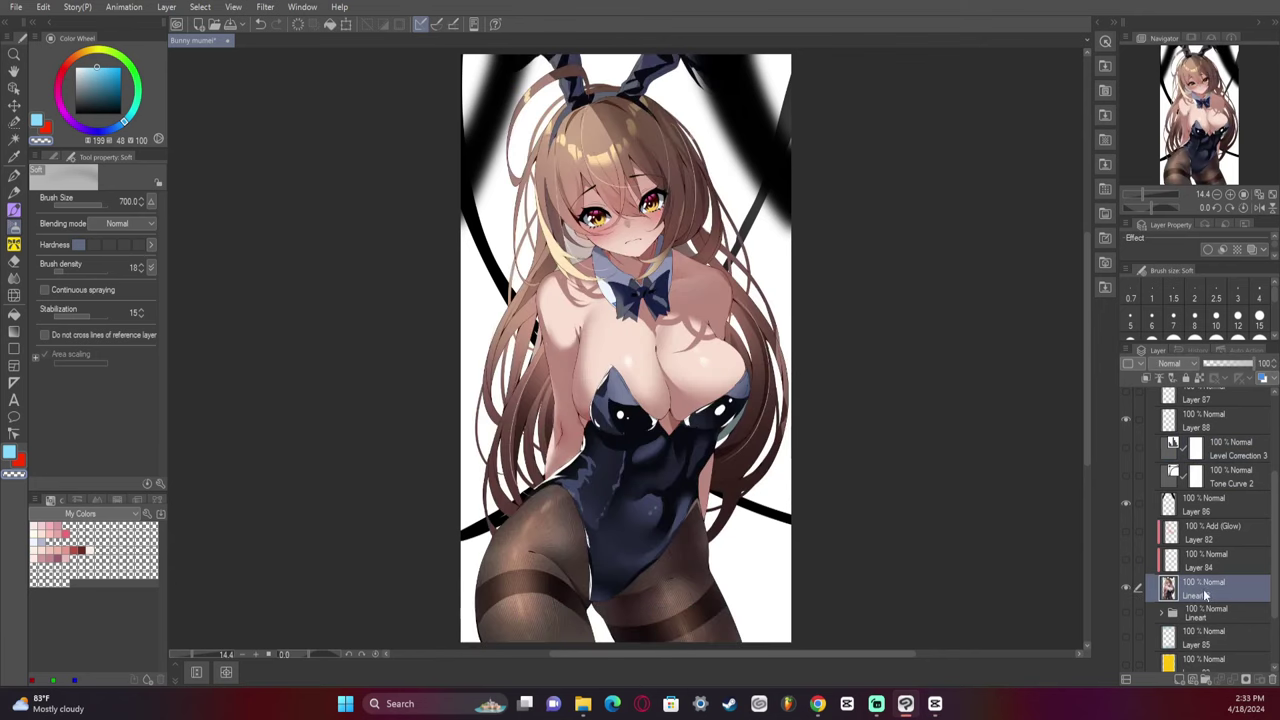
Add a new raster layer clipped above Lineart 2 and set its blending mode to Add (Glow).
{"action": "left_click", "coordinate": [1180, 680]}
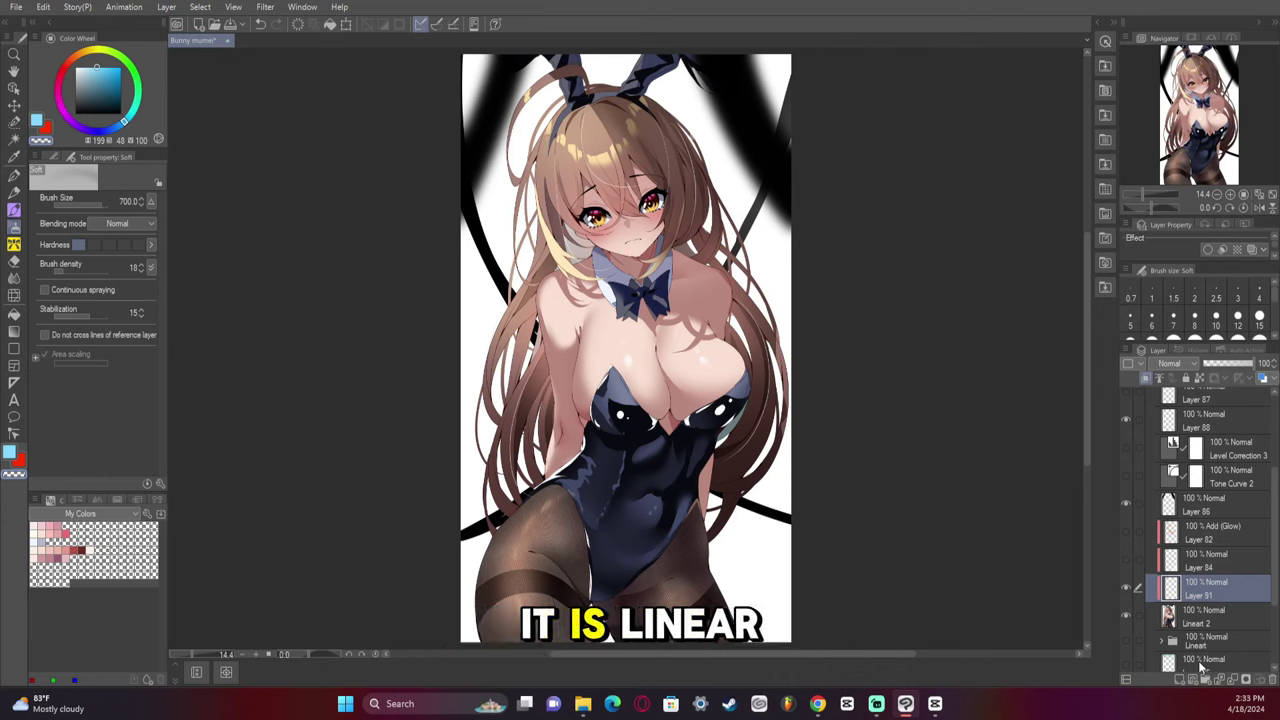
{"action": "left_click", "coordinate": [1178, 364]}
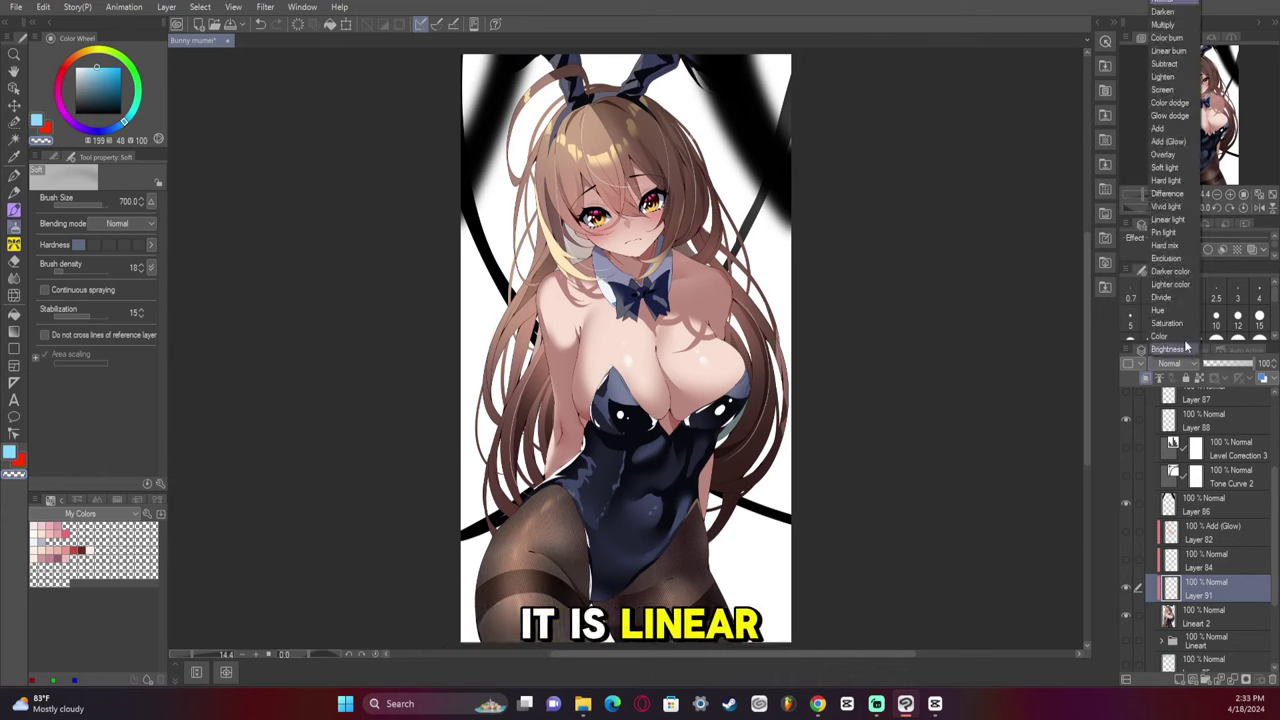
{"action": "left_click", "coordinate": [1176, 143]}
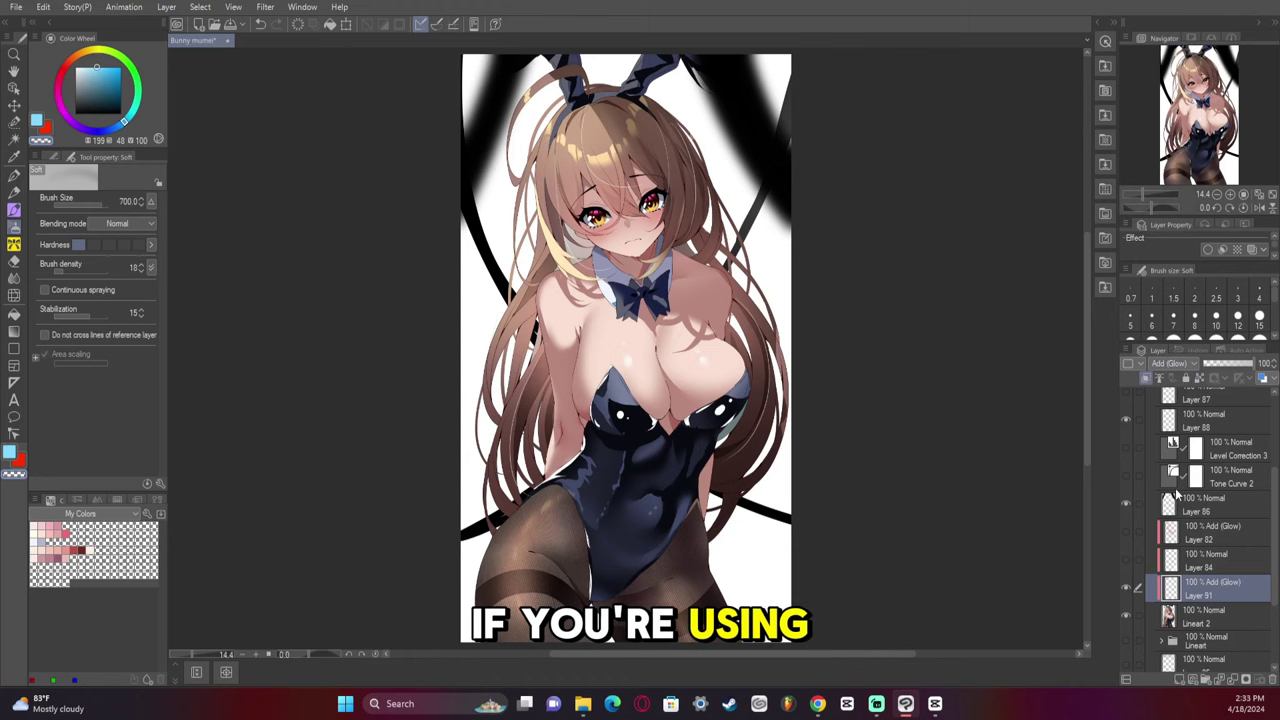
Choose a fully saturated orange (hue 22, saturation 100, value 100) for the Soft airbrush.
{"action": "left_click", "coordinate": [73, 57]}
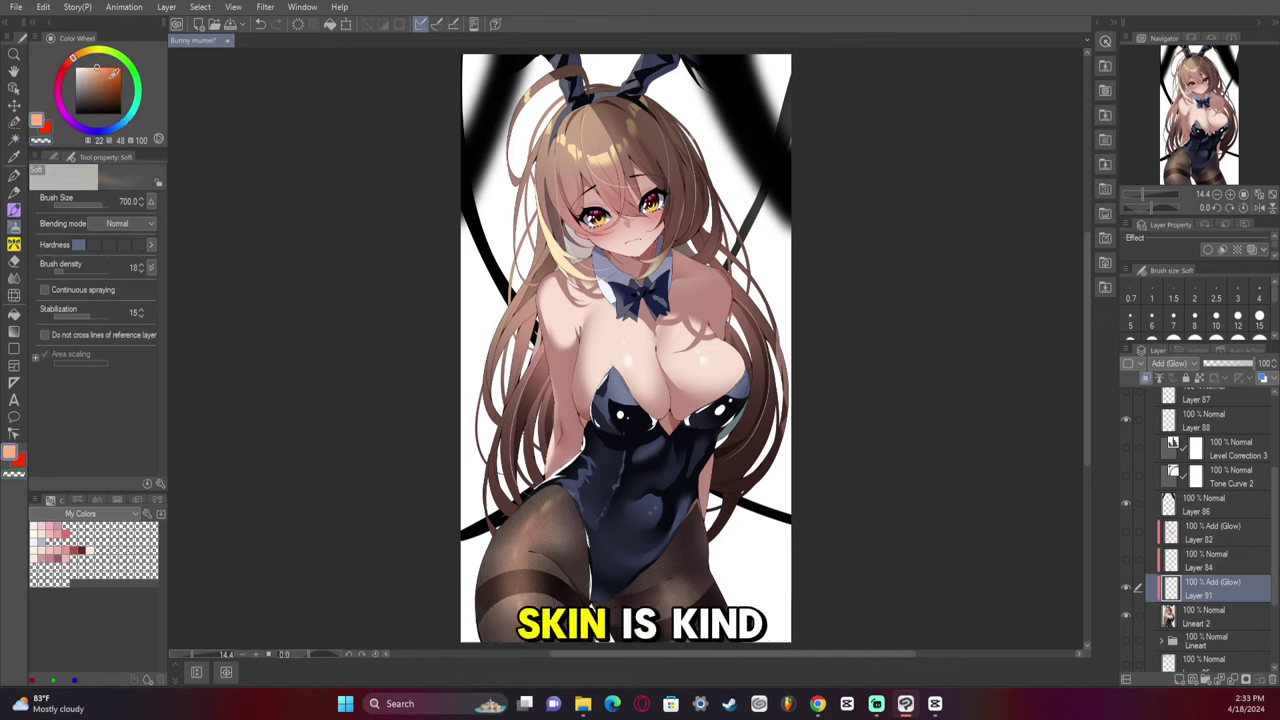
{"action": "left_click", "coordinate": [119, 68]}
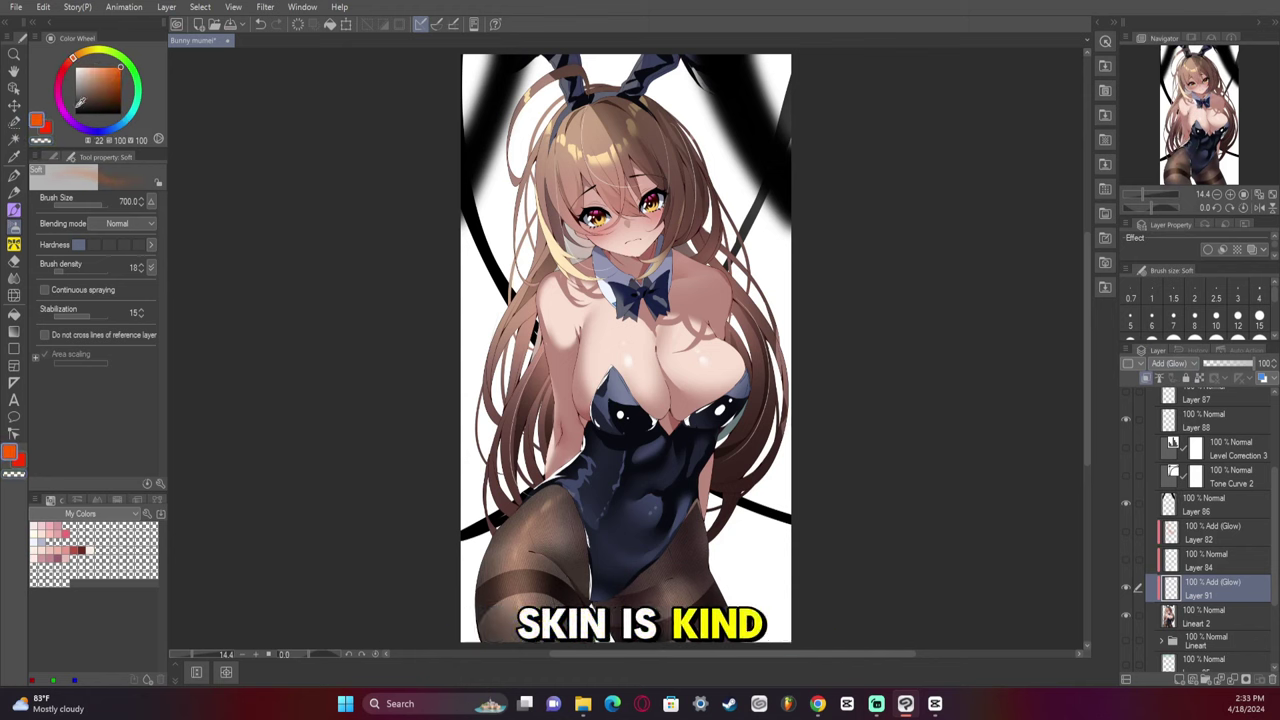
{"action": "left_click", "coordinate": [60, 158]}
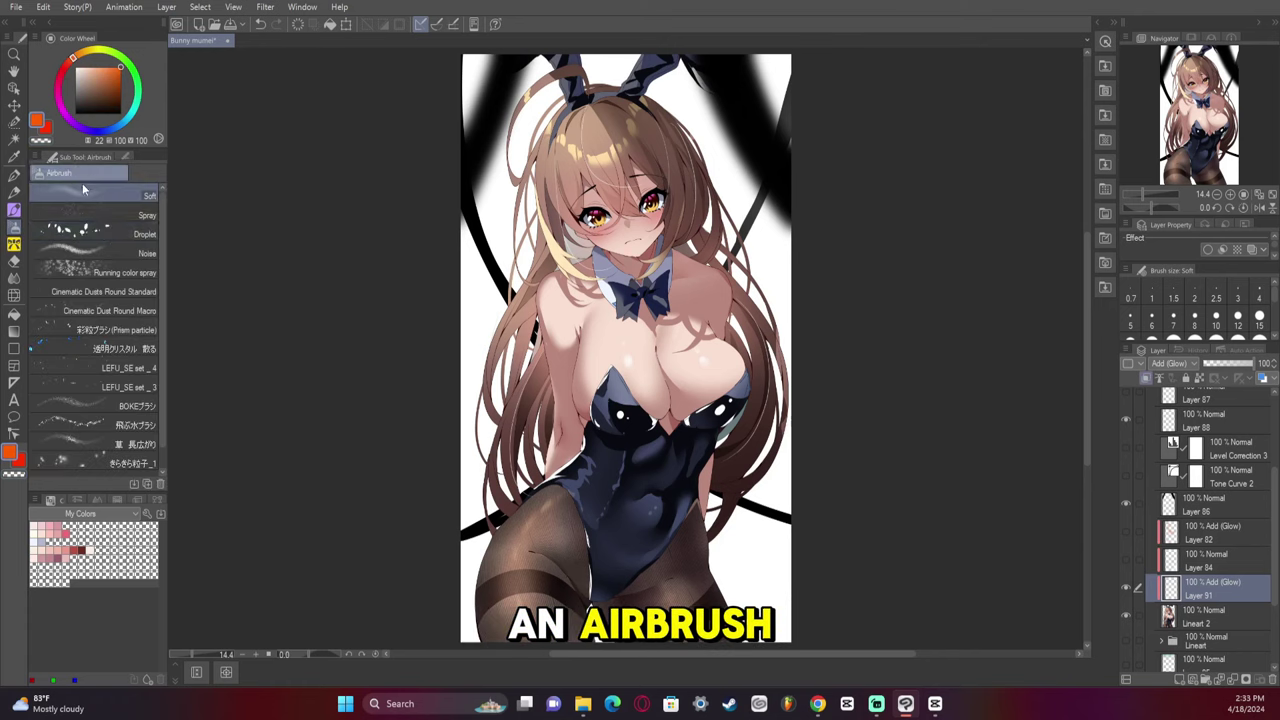
{"action": "left_click", "coordinate": [126, 157]}
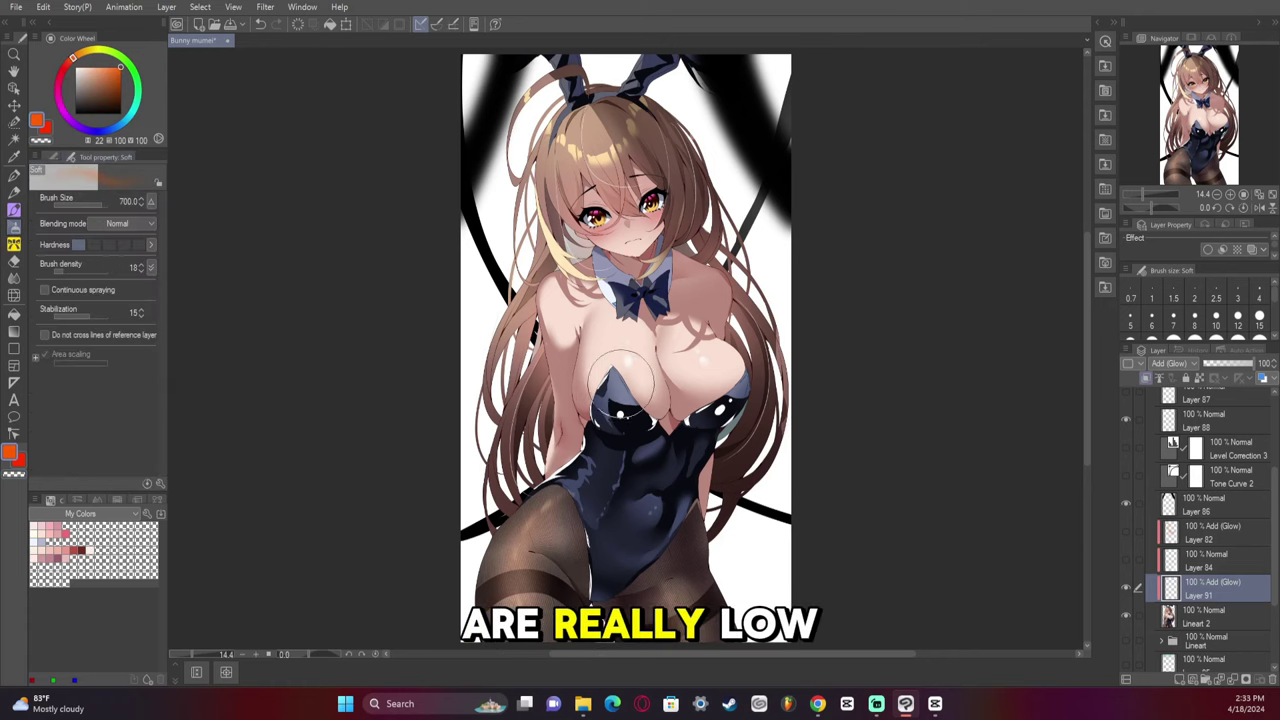
Airbrush a faint orange glow over the lit skin of the chest, shoulder and lower face.
{"action": "mouse_move", "coordinate": [612, 354]}
{"action": "left_mouse_down"}
{"action": "mouse_move", "coordinate": [641, 389]}
{"action": "mouse_move", "coordinate": [609, 318]}
{"action": "mouse_move", "coordinate": [572, 300]}
{"action": "mouse_move", "coordinate": [586, 310]}
{"action": "left_mouse_up"}
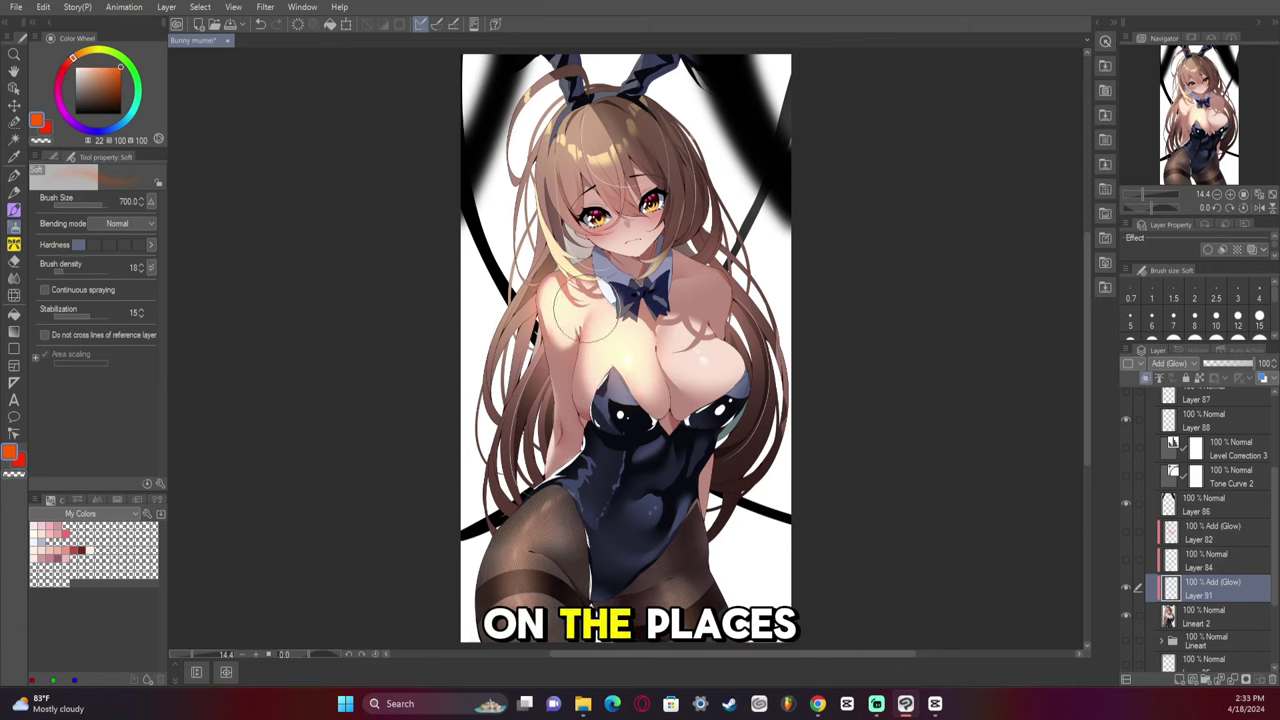
{"action": "mouse_move", "coordinate": [682, 360]}
{"action": "left_mouse_down"}
{"action": "mouse_move", "coordinate": [682, 327]}
{"action": "mouse_move", "coordinate": [740, 384]}
{"action": "left_mouse_up"}
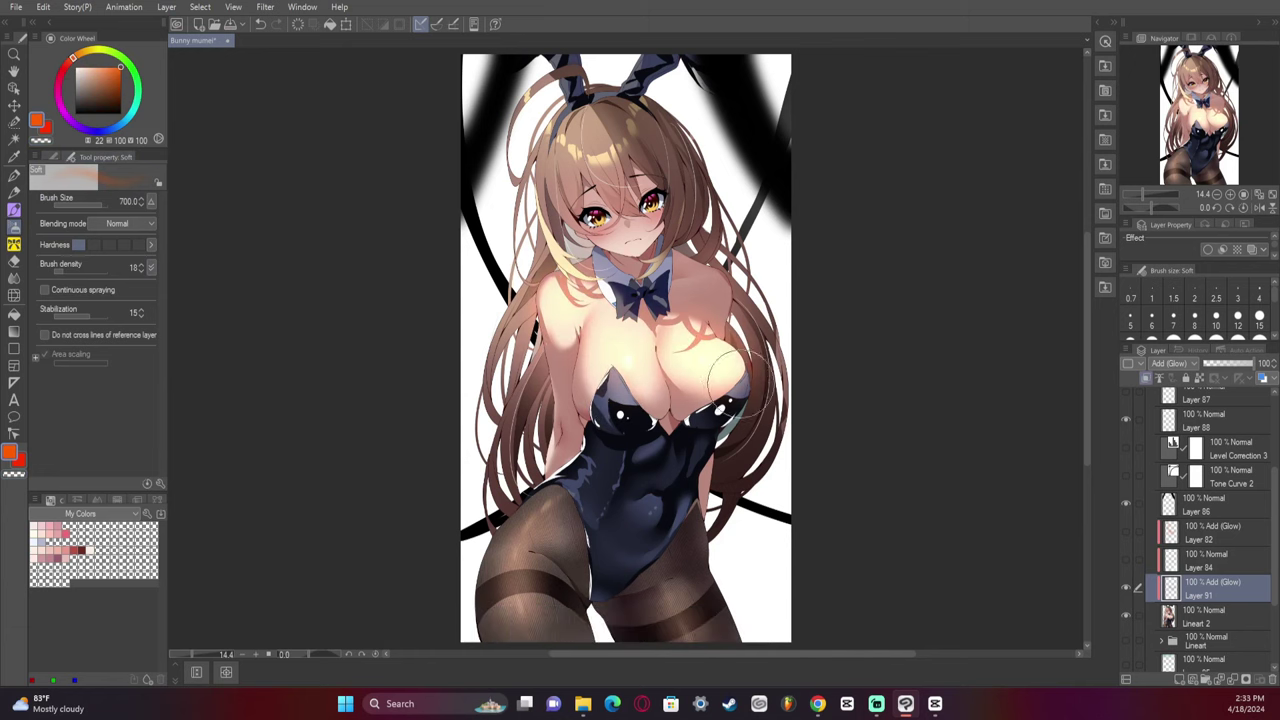
{"action": "left_click_drag", "start_coordinate": [616, 232], "coordinate": [640, 232]}
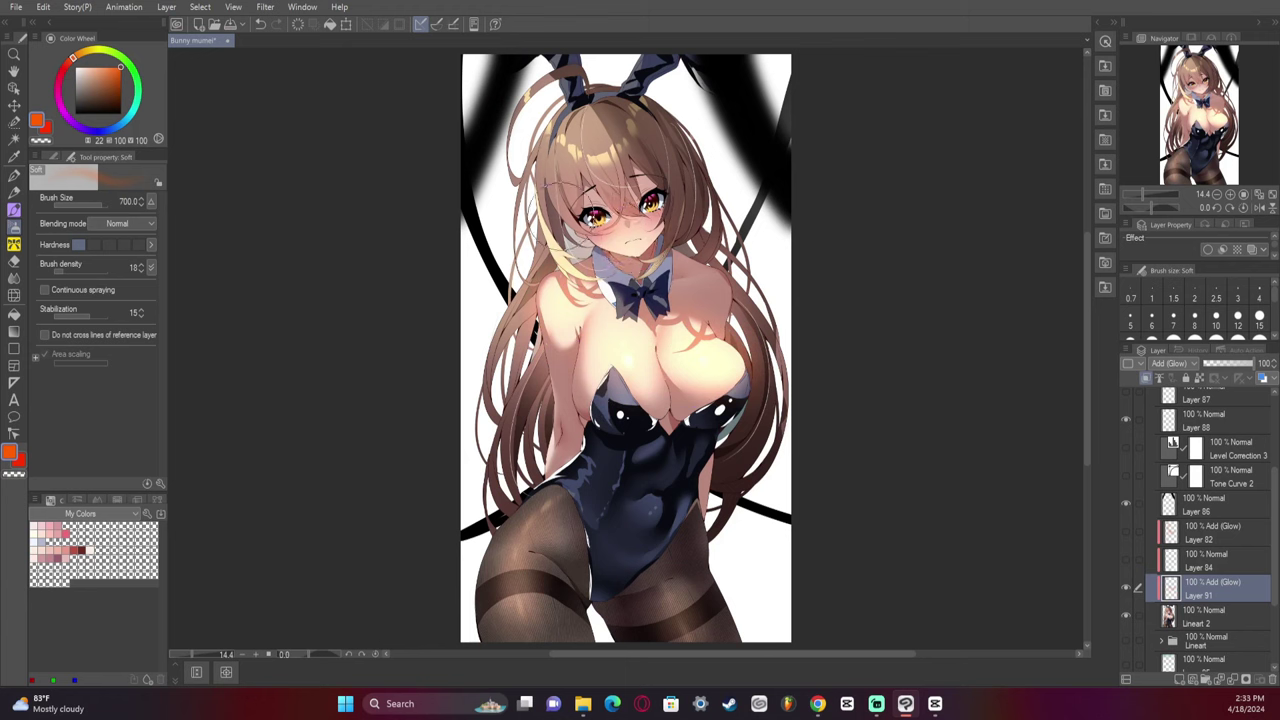
Enlarge the airbrush to 1200 and brush the orange glow over the character's hair.
{"action": "key", "text": "]"}
{"action": "key", "text": "]"}
{"action": "key", "text": "]"}
{"action": "mouse_move", "coordinate": [560, 157]}
{"action": "left_mouse_down"}
{"action": "mouse_move", "coordinate": [598, 114]}
{"action": "mouse_move", "coordinate": [538, 213]}
{"action": "mouse_move", "coordinate": [516, 417]}
{"action": "left_mouse_up"}
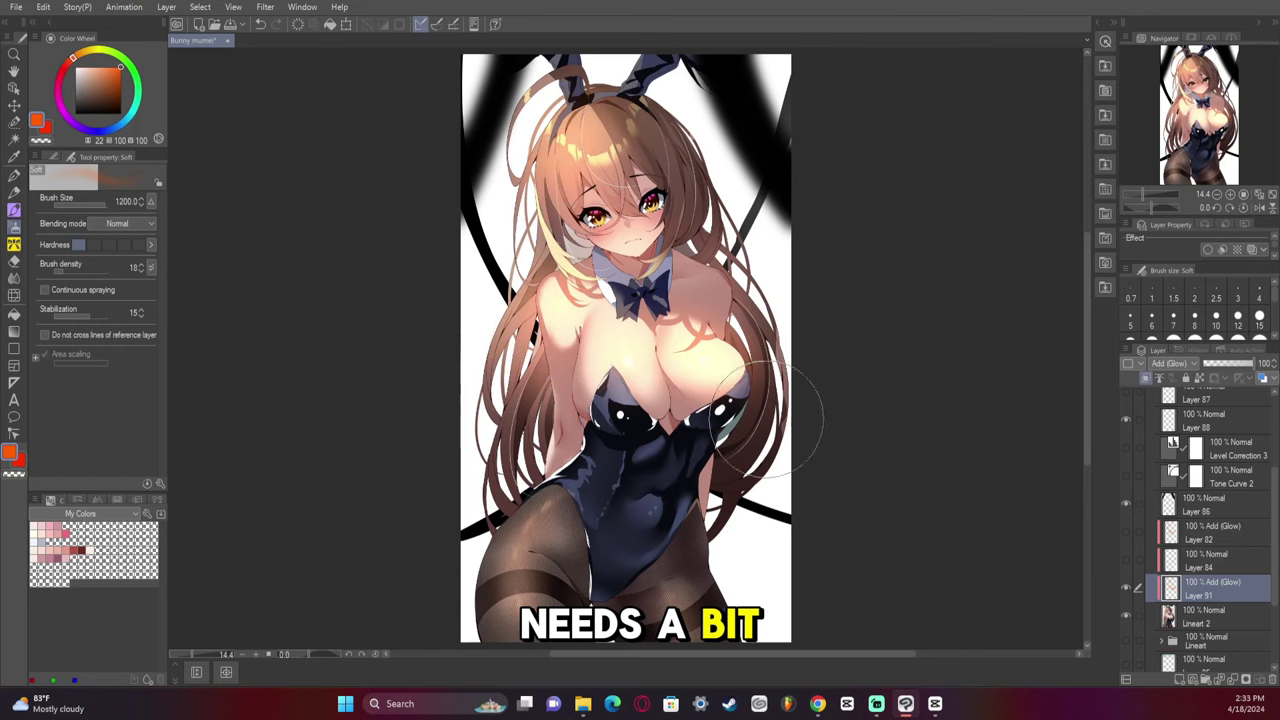
Set the airbrush to 700, brush the glow onto the stockings over both thighs, and switch to transparent colour.
{"action": "key", "text": "]"}
{"action": "key", "text": "]"}
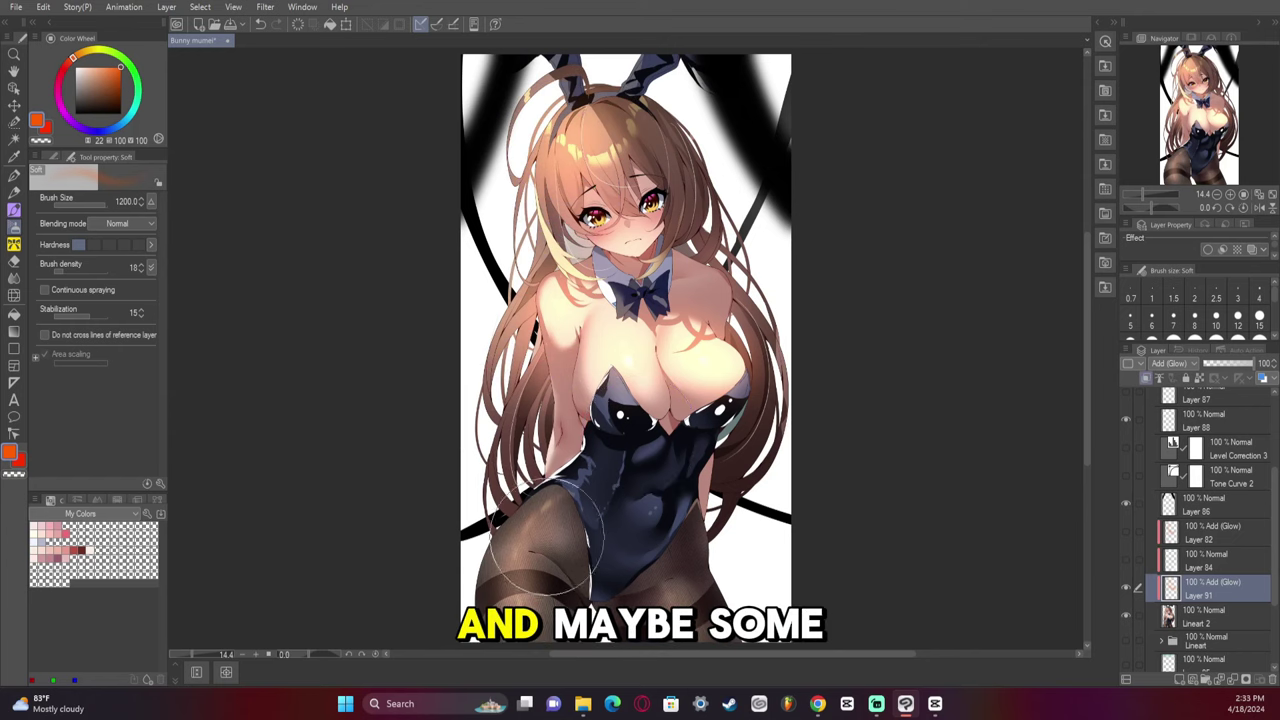
{"action": "key", "text": "bracketleft"}
{"action": "key", "text": "bracketleft"}
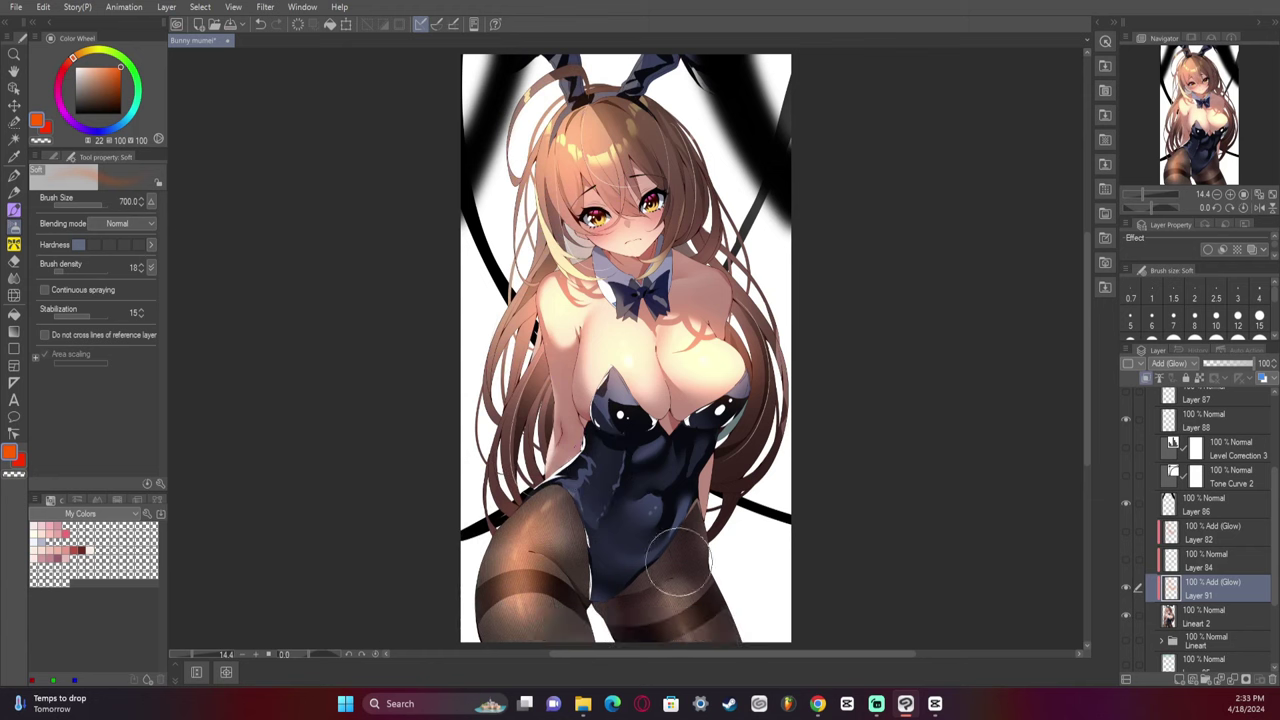
{"action": "left_click", "coordinate": [46, 140]}
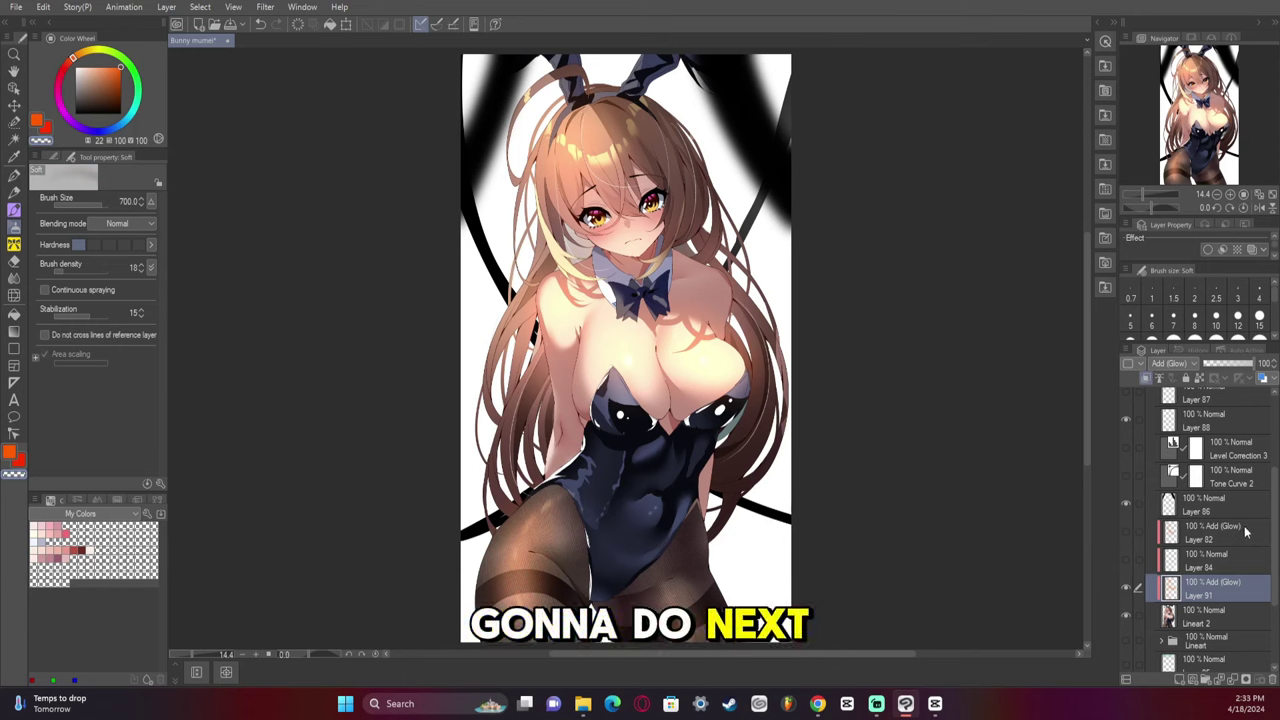
Create a new Tone Curve correction layer directly above Tone Curve 2.
{"action": "left_click", "coordinate": [1222, 480]}
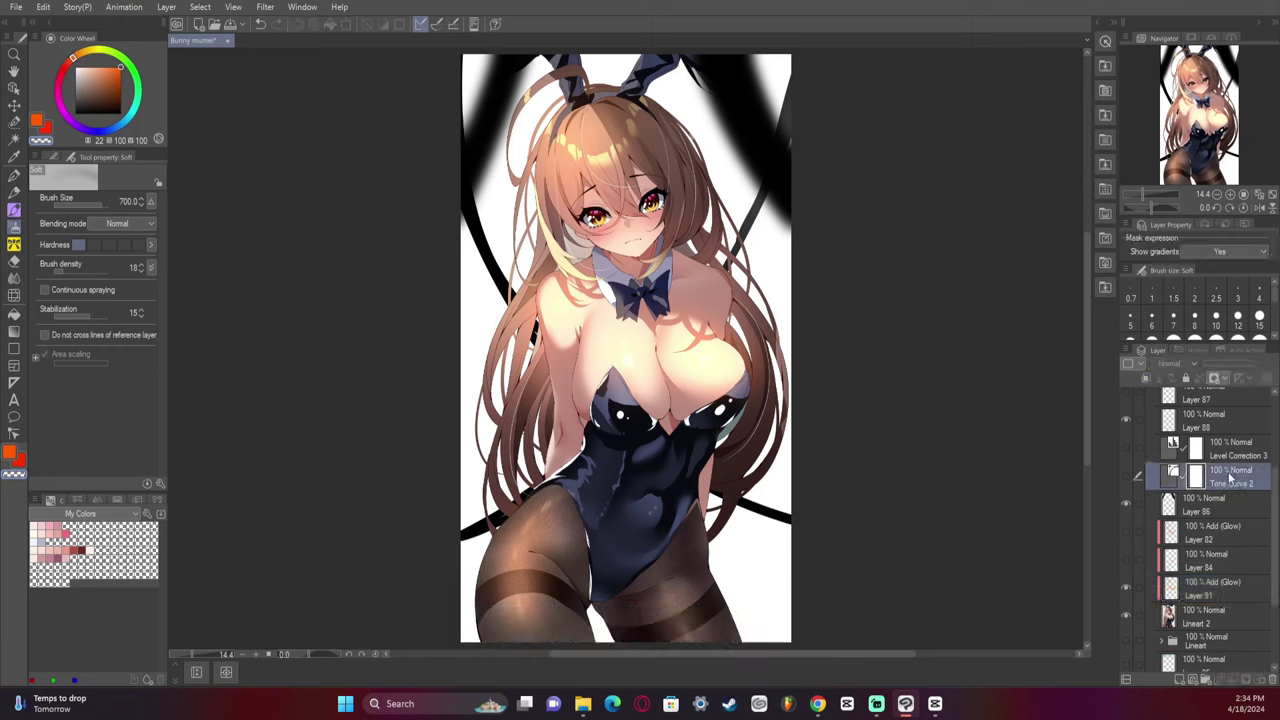
{"action": "left_click", "coordinate": [166, 7]}
{"action": "mouse_move", "coordinate": [250, 56]}
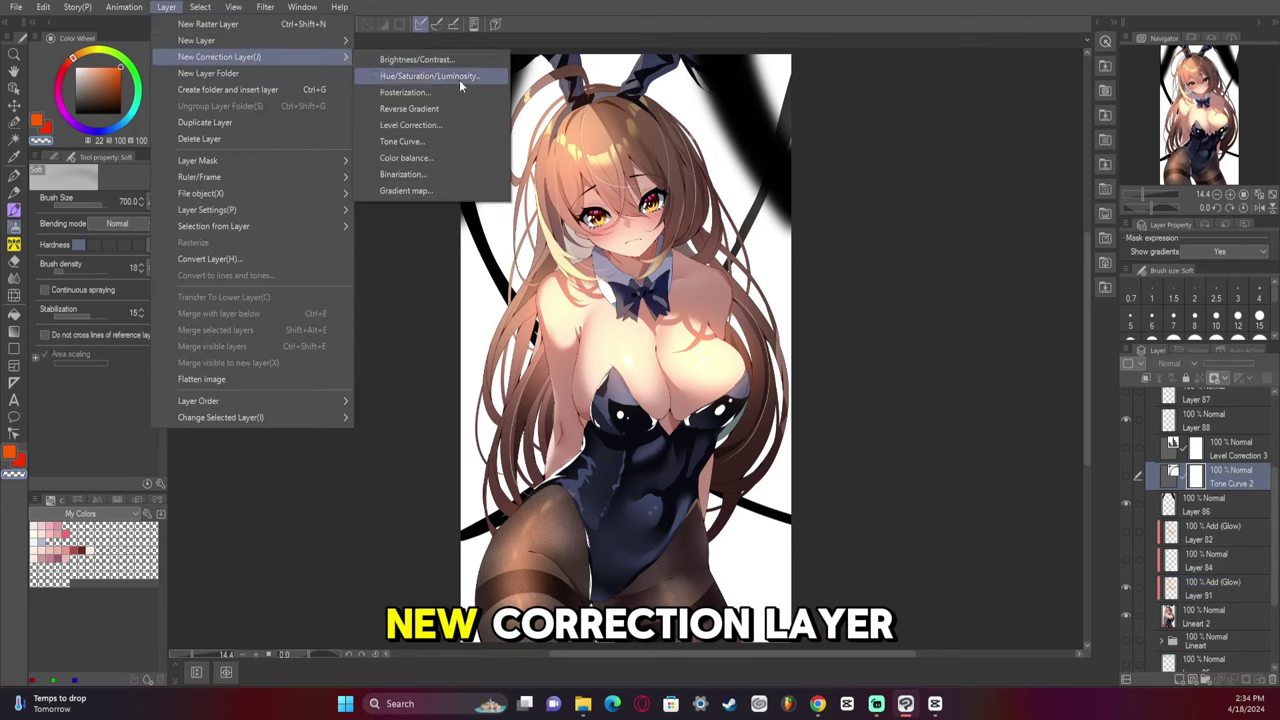
{"action": "left_click", "coordinate": [448, 143]}
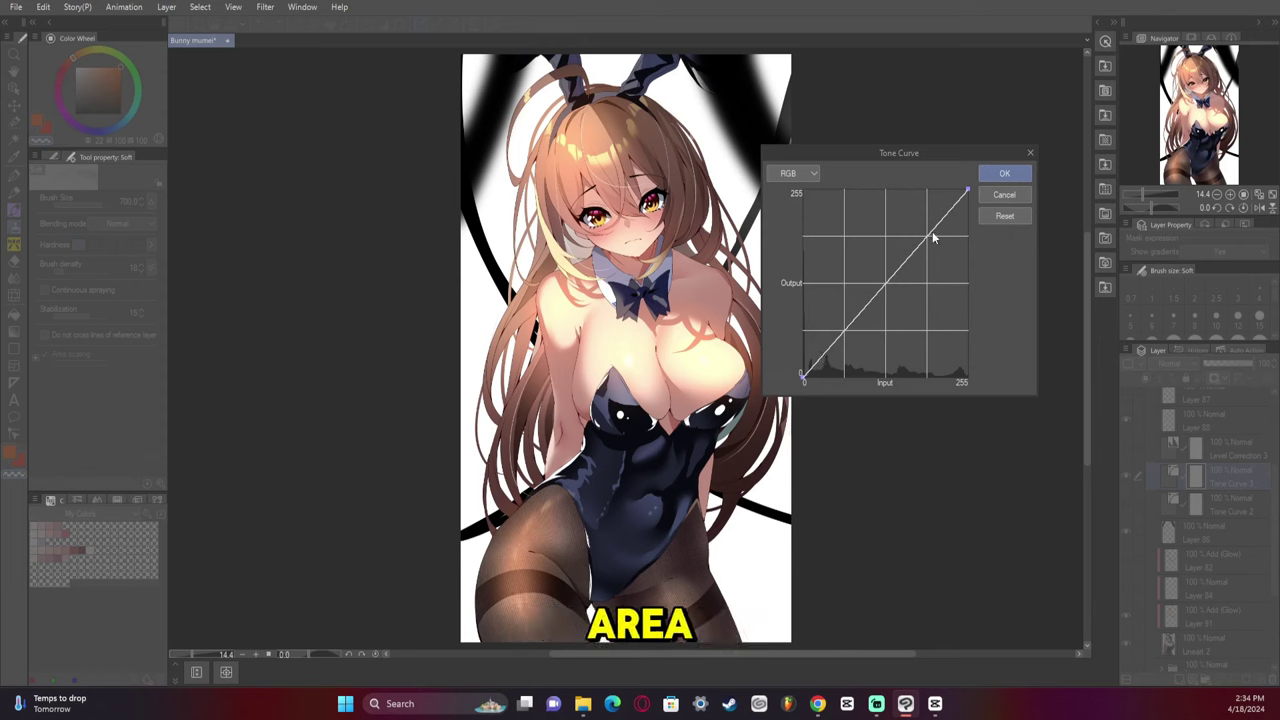
Try brightening the highlights and darkening the shadows on the RGB tone curve, and reset the curve.
{"action": "left_click_drag", "start_coordinate": [932, 231], "coordinate": [926, 198]}
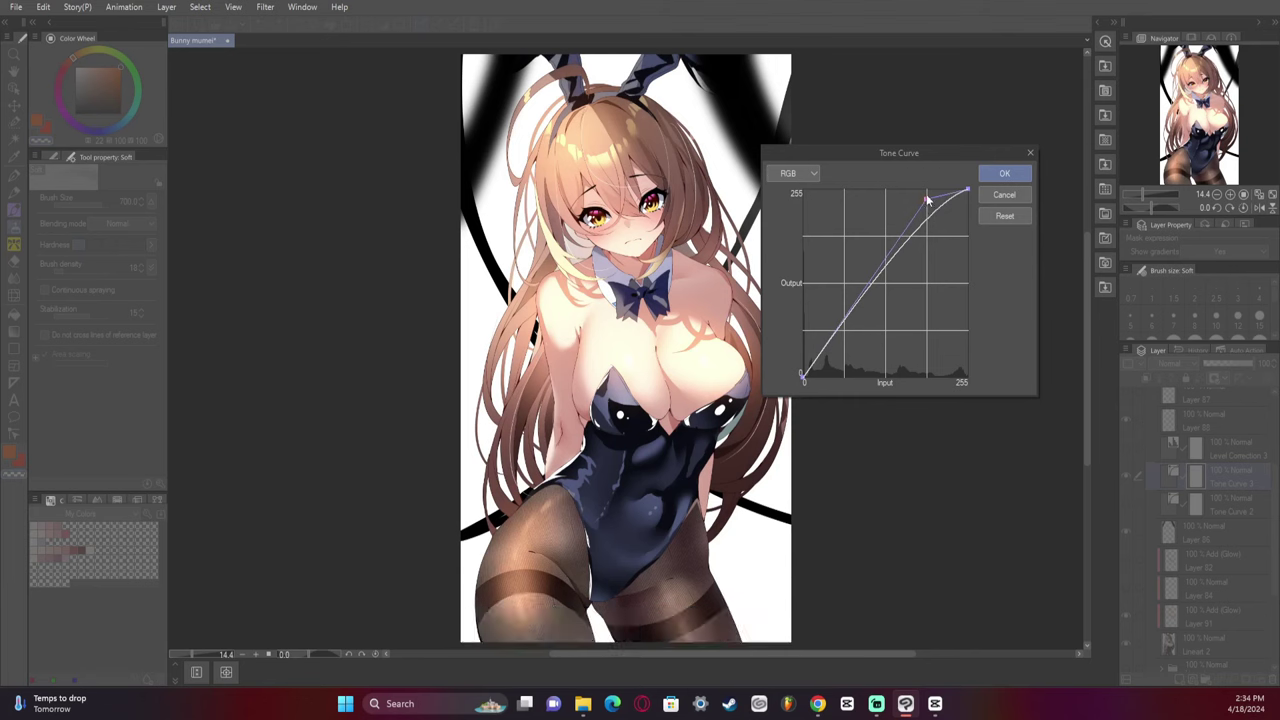
{"action": "left_click_drag", "start_coordinate": [927, 201], "coordinate": [937, 227]}
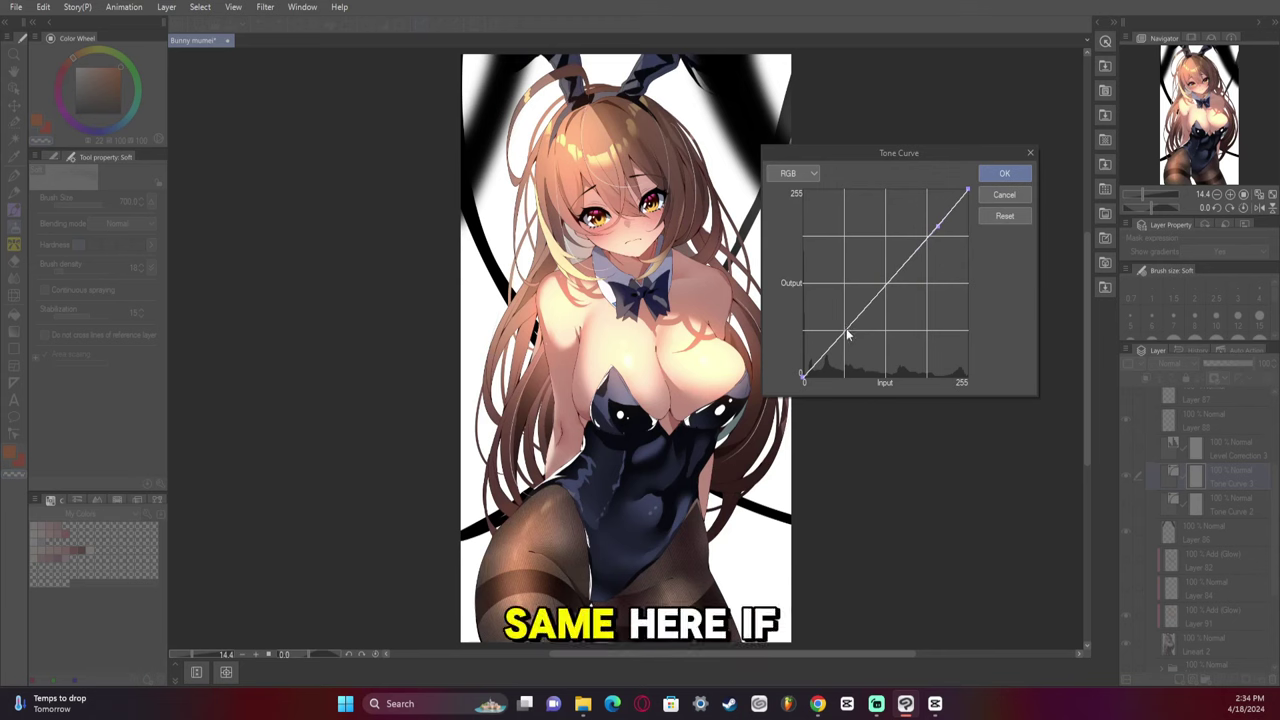
{"action": "mouse_move", "coordinate": [846, 333]}
{"action": "left_mouse_down"}
{"action": "mouse_move", "coordinate": [831, 298]}
{"action": "mouse_move", "coordinate": [850, 346]}
{"action": "left_mouse_up"}
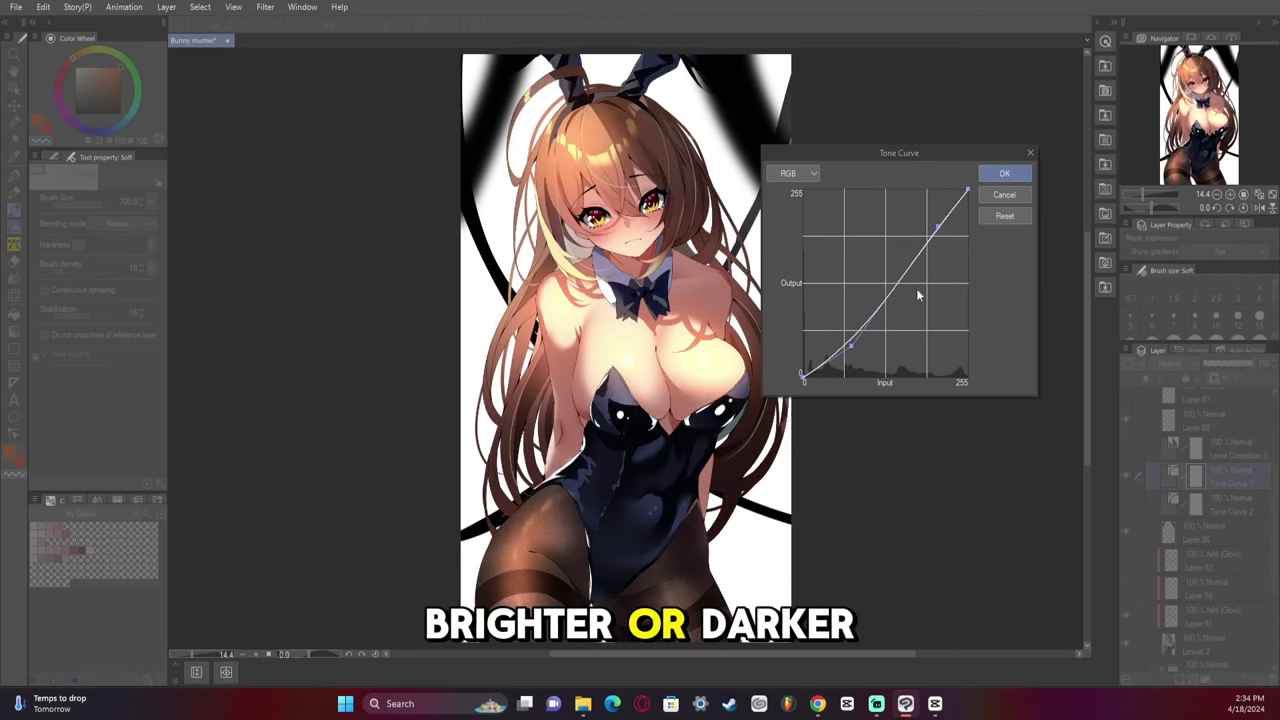
{"action": "left_click", "coordinate": [1016, 218]}
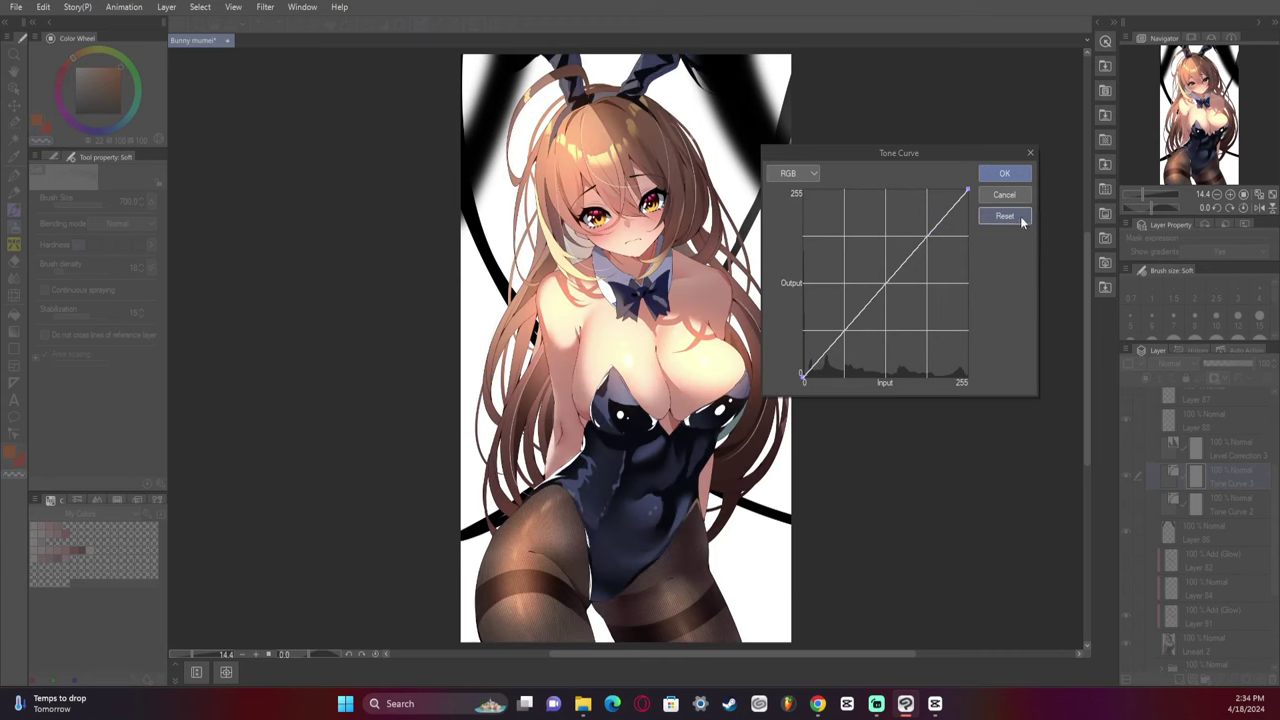
Shape the Red tone curve into an S by raising its highlights and lowering its shadows.
{"action": "left_click", "coordinate": [807, 175]}
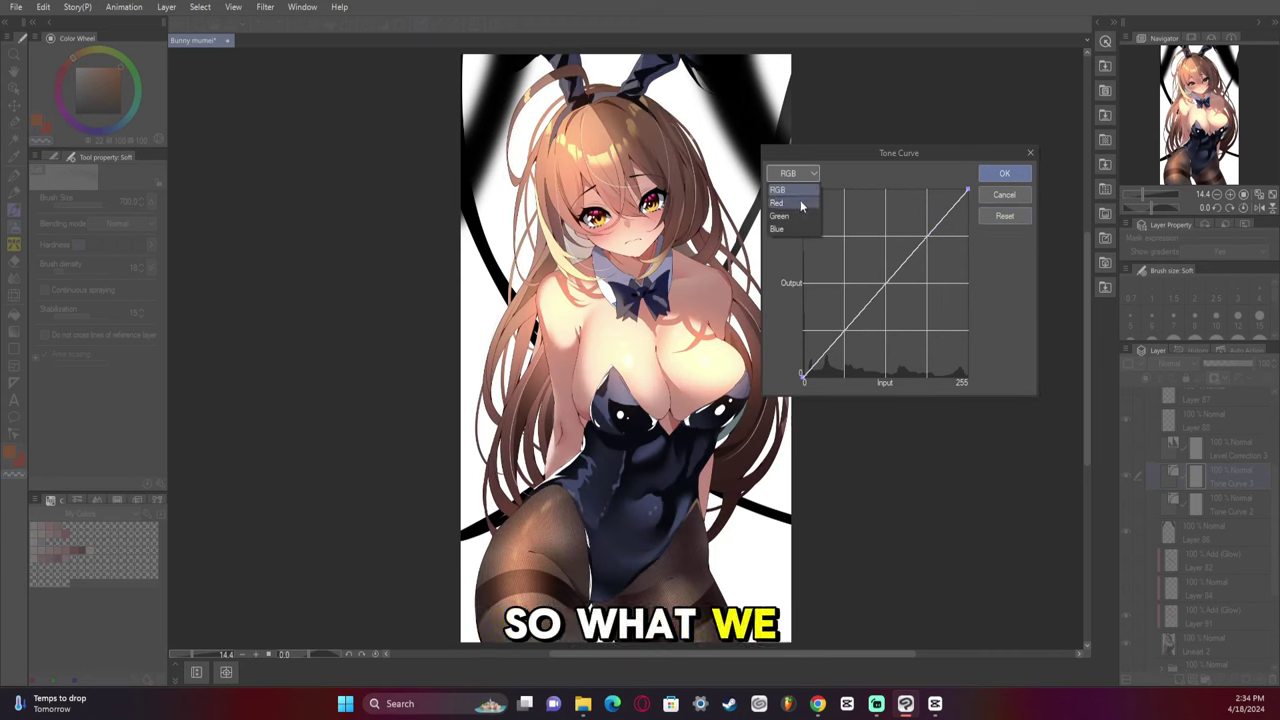
{"action": "left_click", "coordinate": [800, 203]}
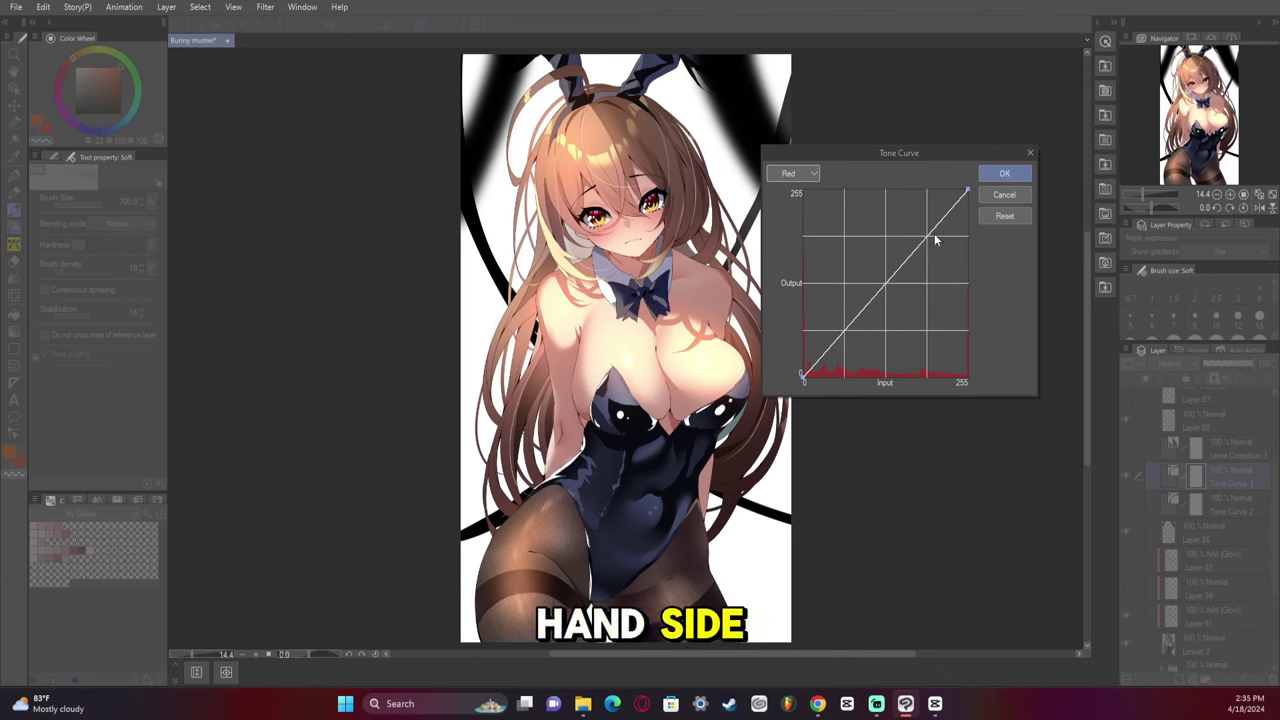
{"action": "mouse_move", "coordinate": [933, 230]}
{"action": "left_mouse_down"}
{"action": "mouse_move", "coordinate": [919, 217]}
{"action": "mouse_move", "coordinate": [926, 227]}
{"action": "left_mouse_up"}
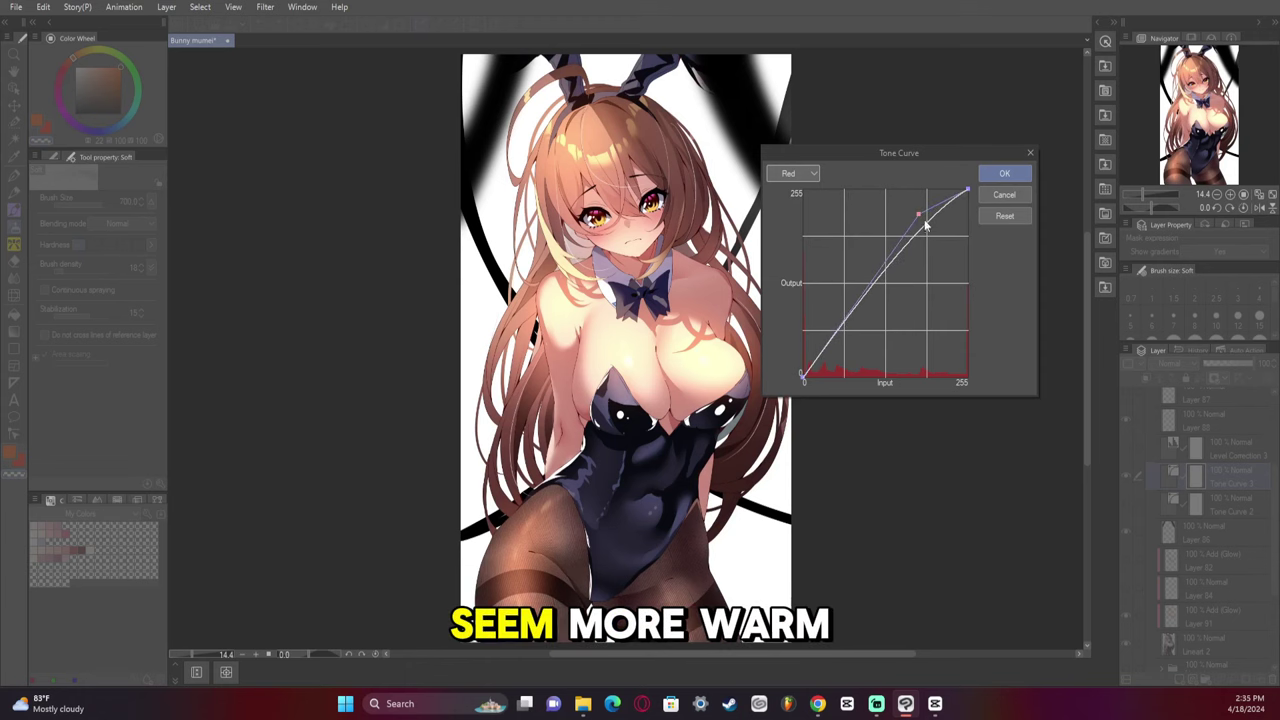
{"action": "left_click_drag", "start_coordinate": [847, 323], "coordinate": [858, 350]}
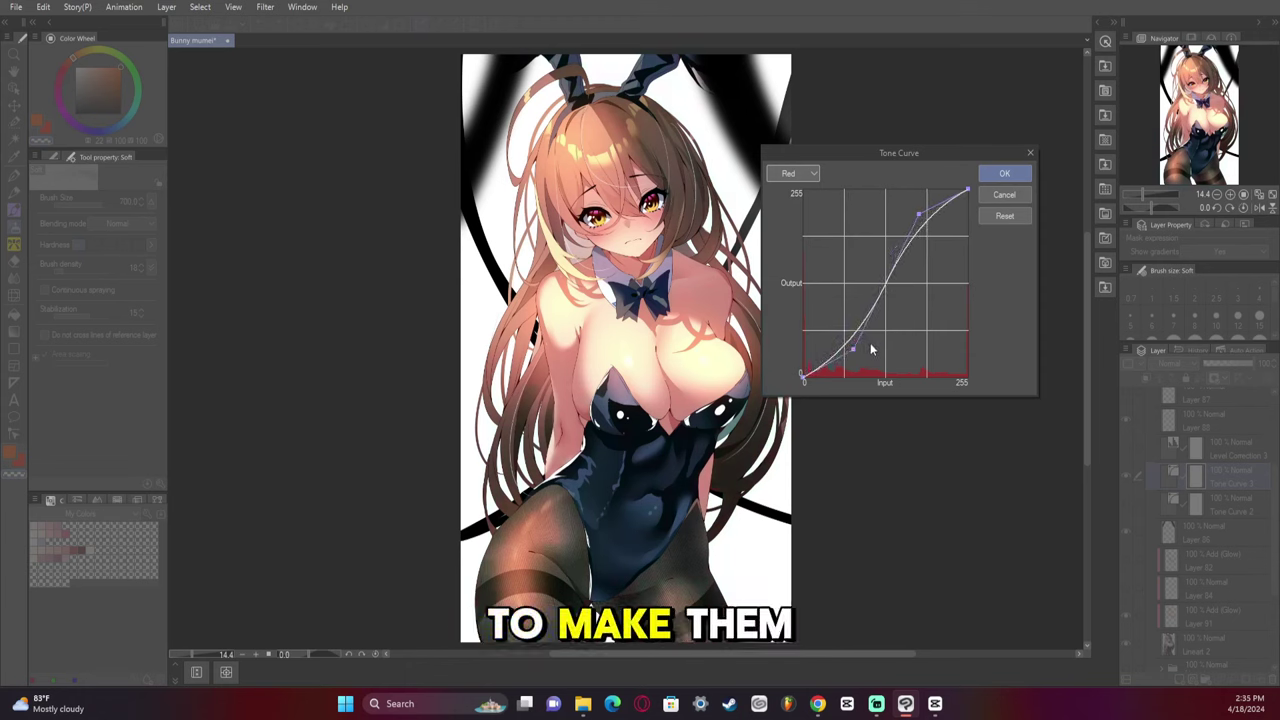
Lower the highlights and raise the shadows of the Blue tone curve, and apply the tone correction.
{"action": "left_click", "coordinate": [812, 174]}
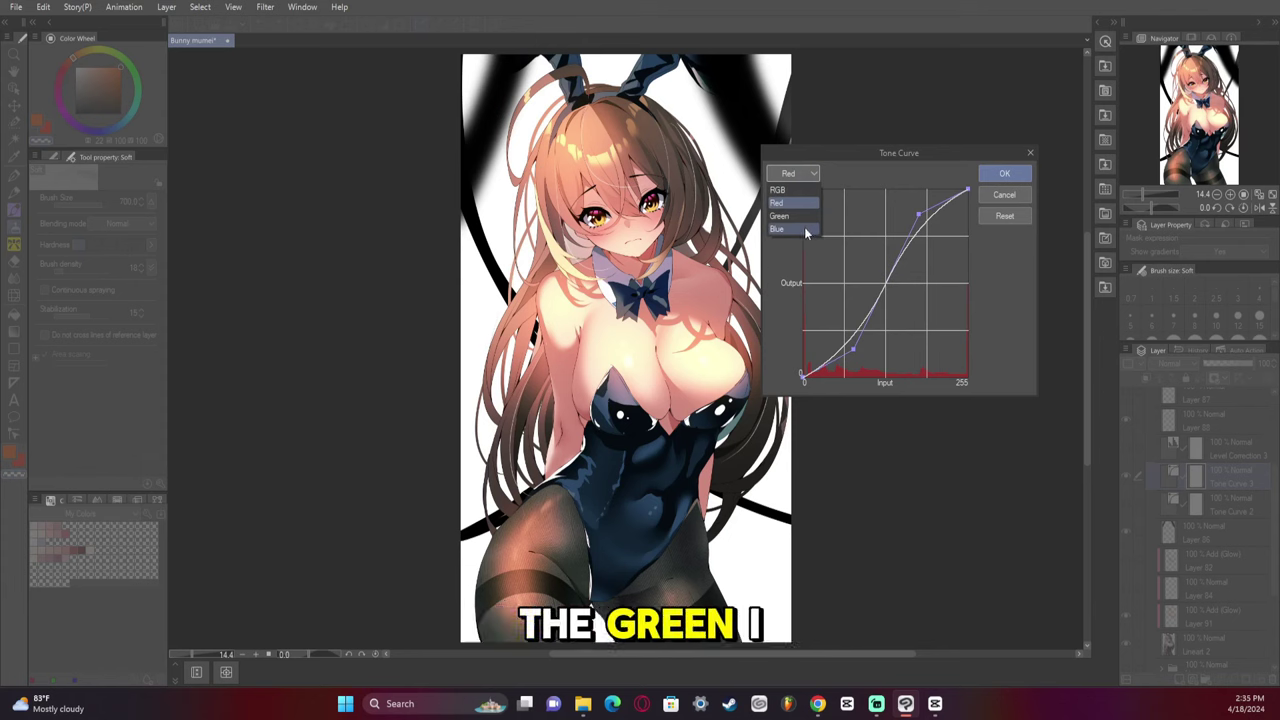
{"action": "left_click", "coordinate": [803, 227]}
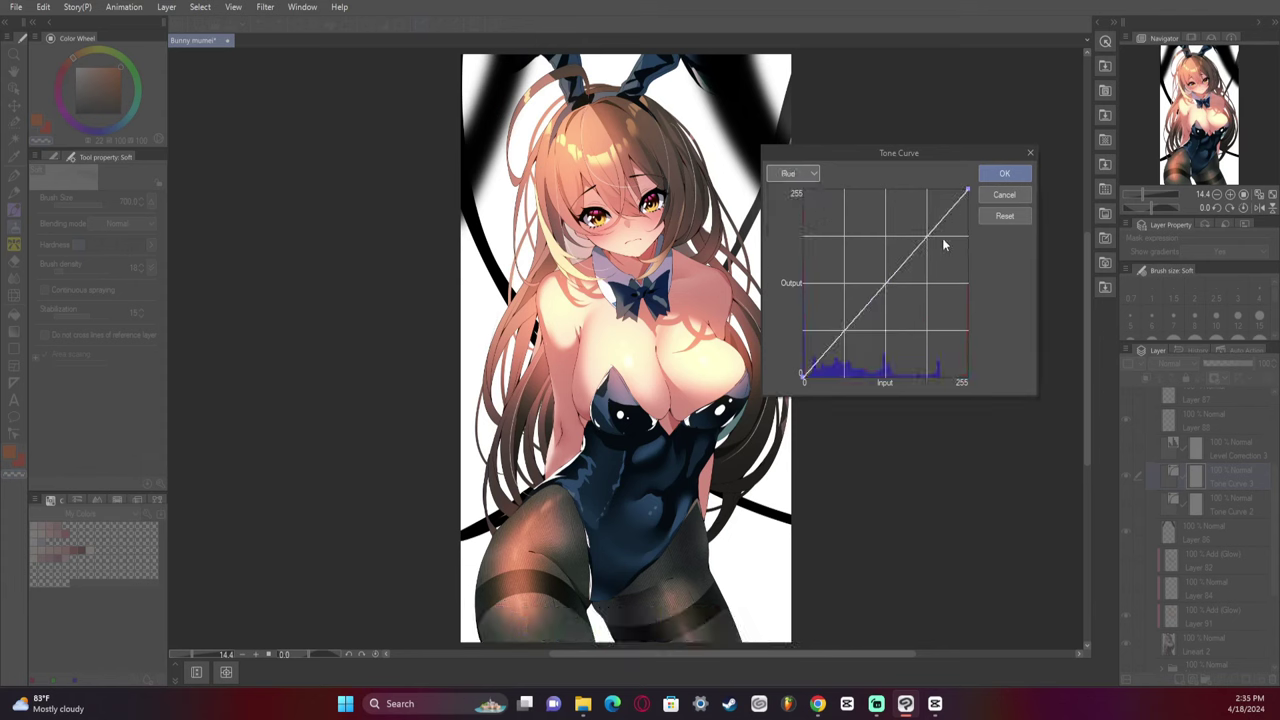
{"action": "left_click", "coordinate": [937, 239]}
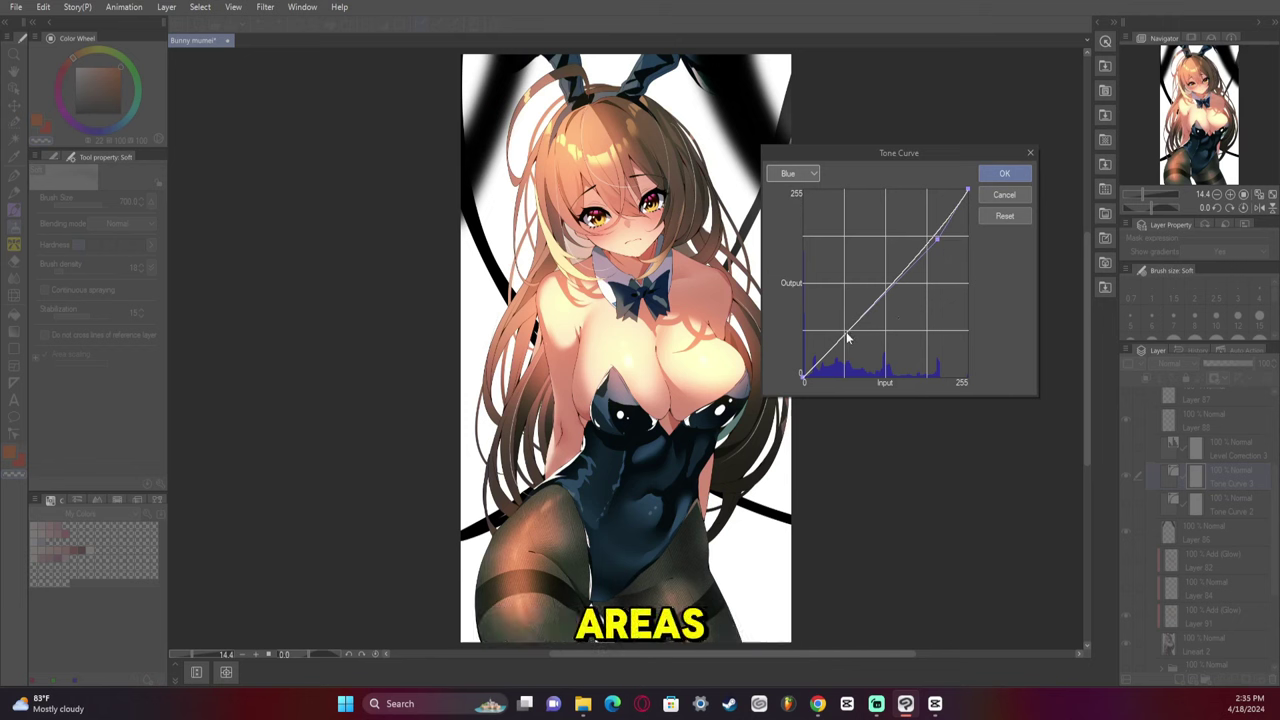
{"action": "mouse_move", "coordinate": [846, 332]}
{"action": "left_mouse_down"}
{"action": "mouse_move", "coordinate": [831, 302]}
{"action": "mouse_move", "coordinate": [835, 316]}
{"action": "left_mouse_up"}
{"action": "left_click_drag", "start_coordinate": [948, 237], "coordinate": [941, 247]}
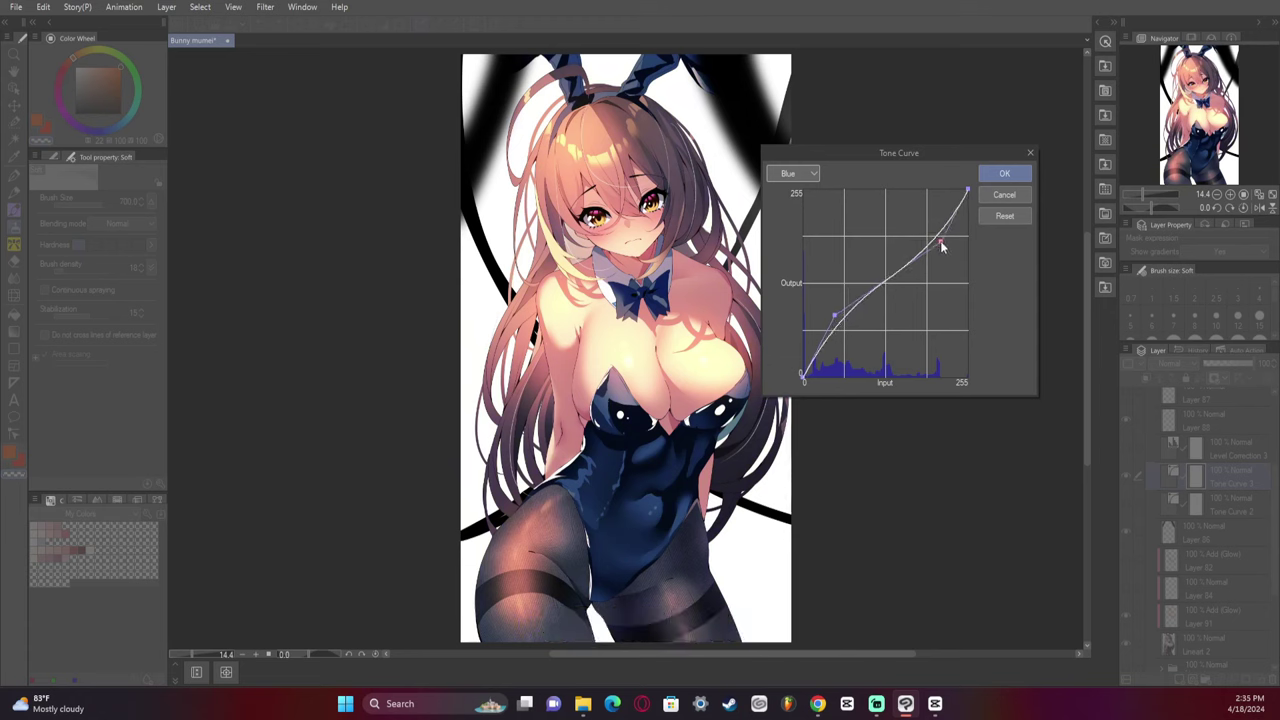
{"action": "left_click", "coordinate": [1005, 175]}
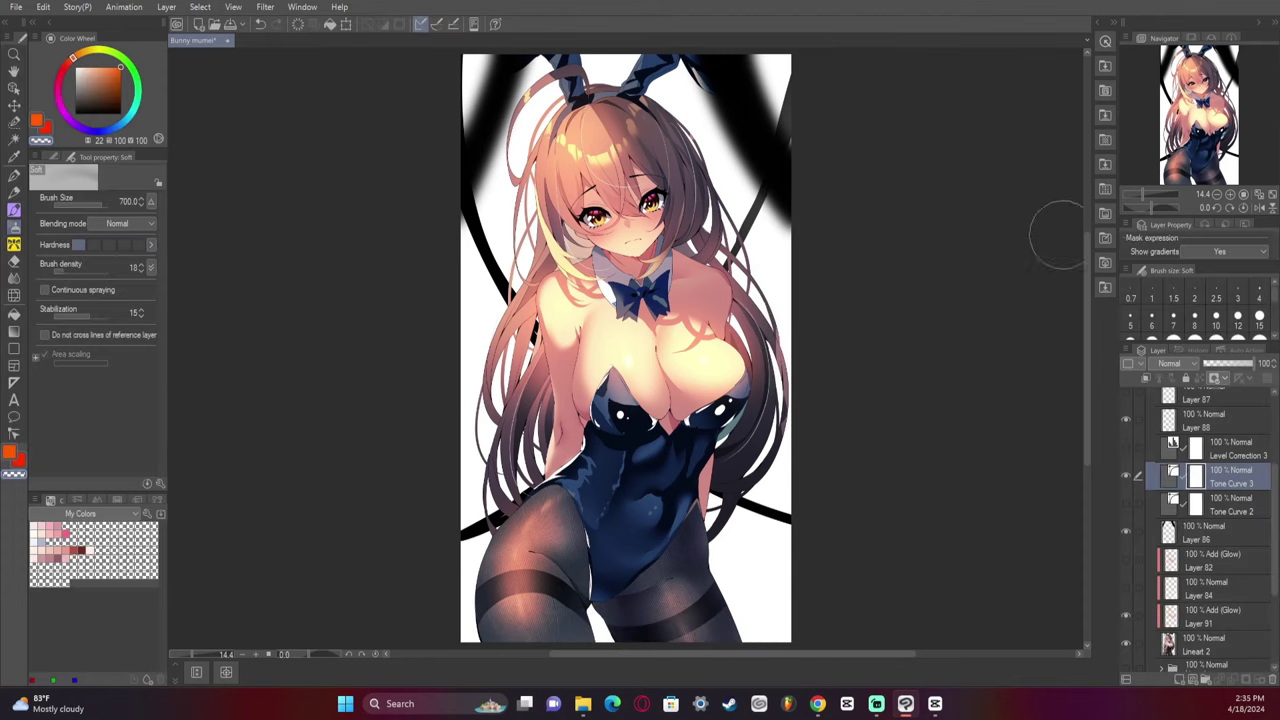
Create a new Level Correction layer directly above Tone Curve 3.
{"action": "left_click", "coordinate": [166, 7]}
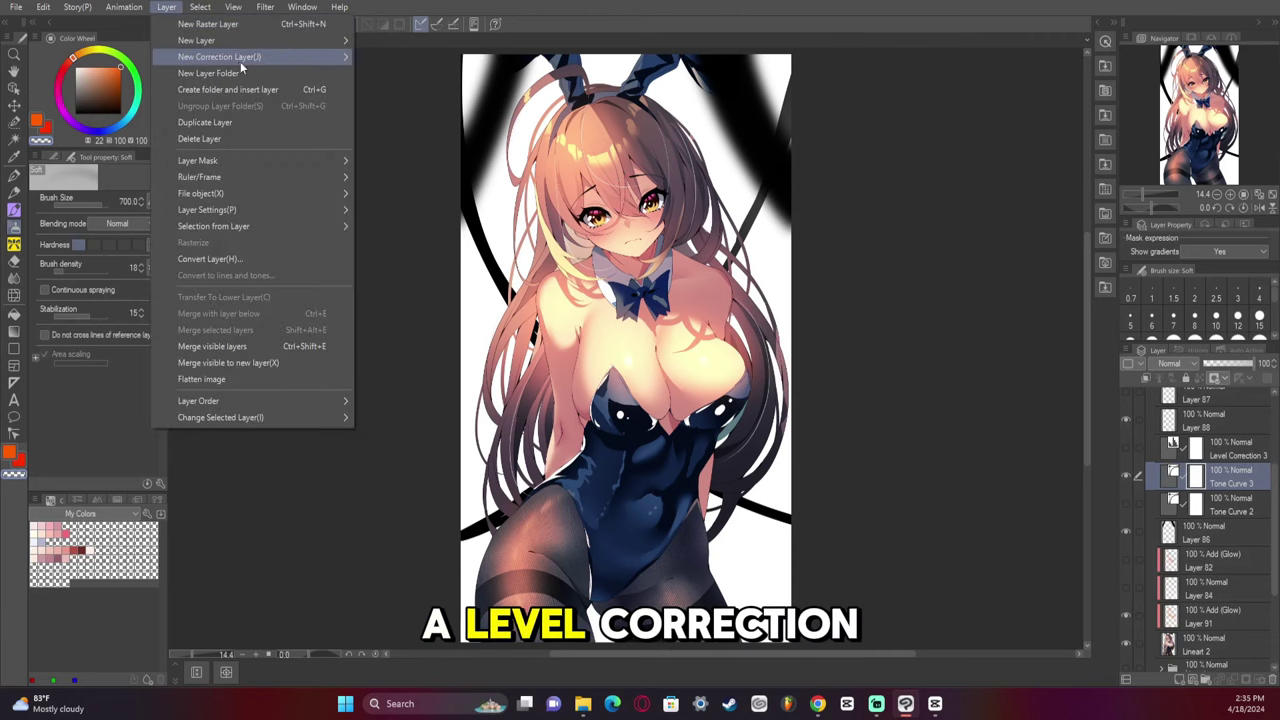
{"action": "mouse_move", "coordinate": [241, 62]}
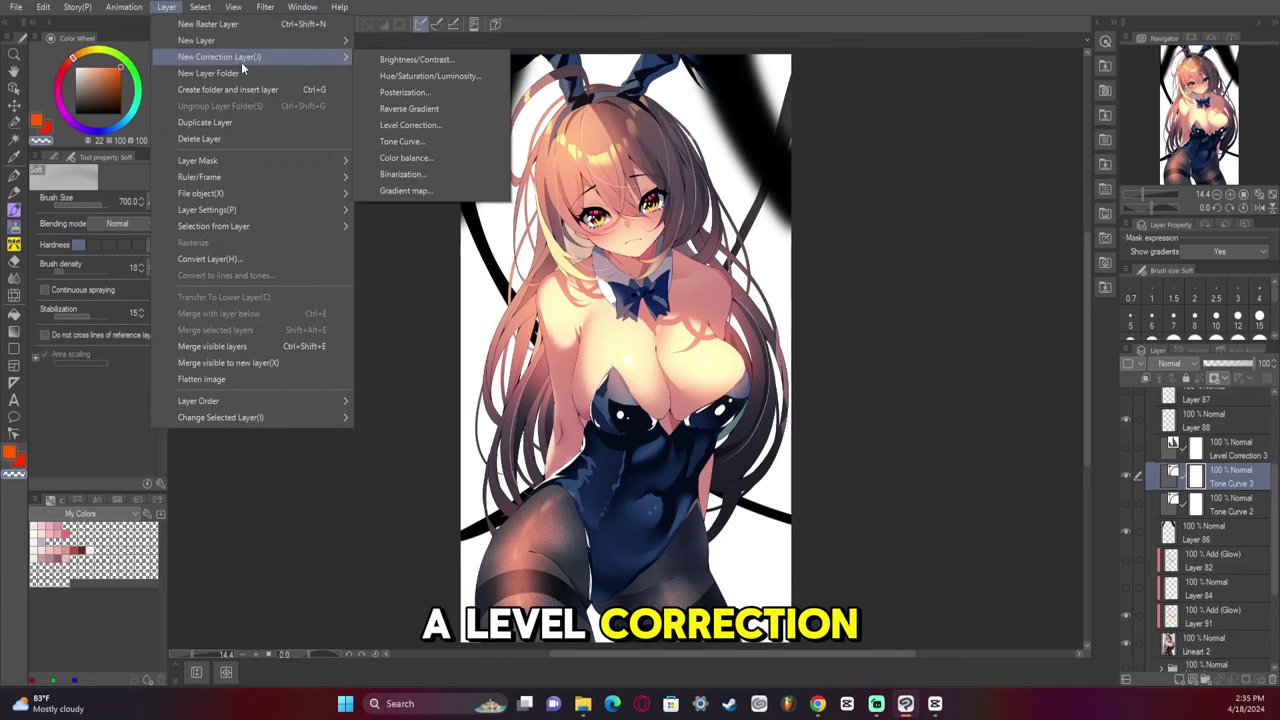
{"action": "left_click", "coordinate": [423, 124]}
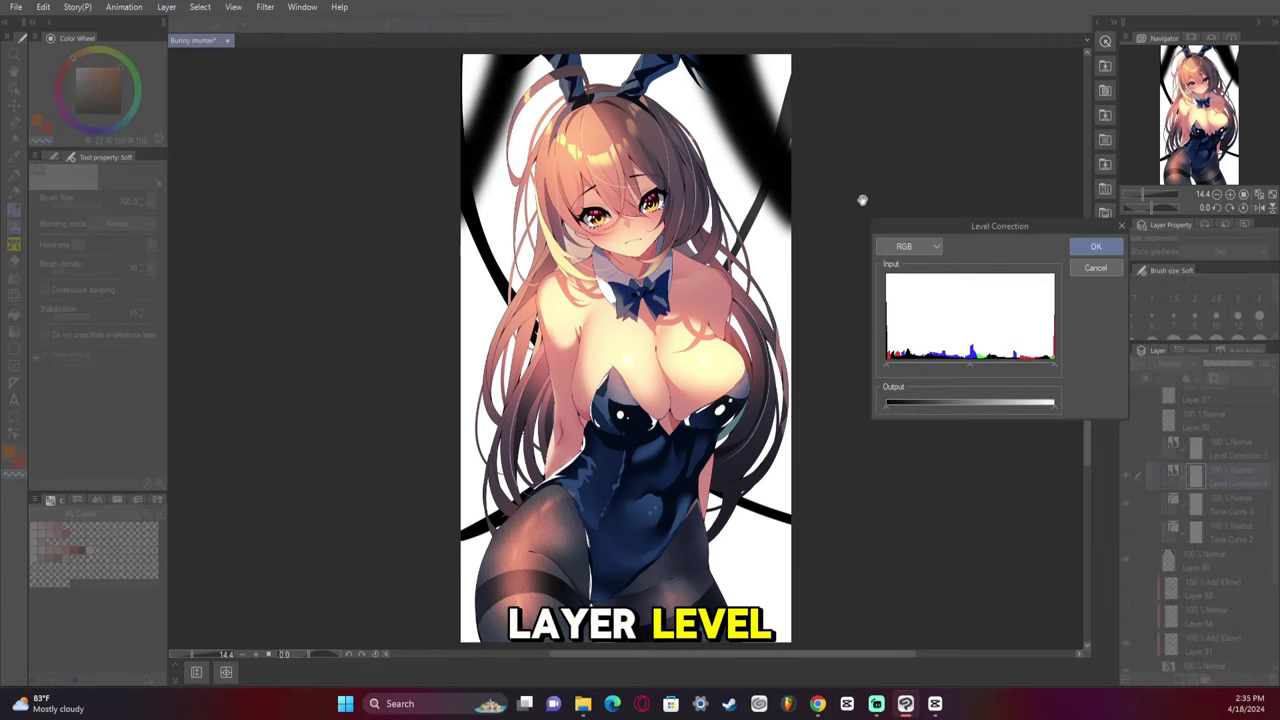
{"action": "left_click", "coordinate": [931, 250]}
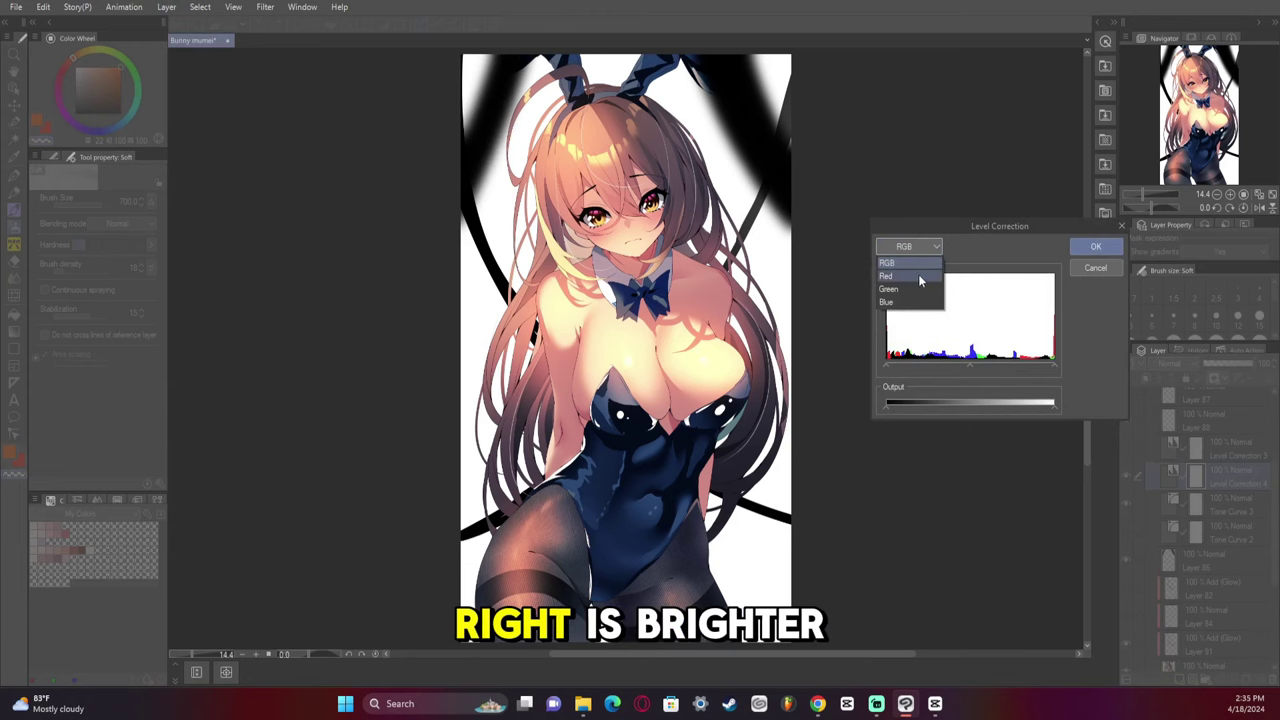
{"action": "left_click", "coordinate": [918, 276]}
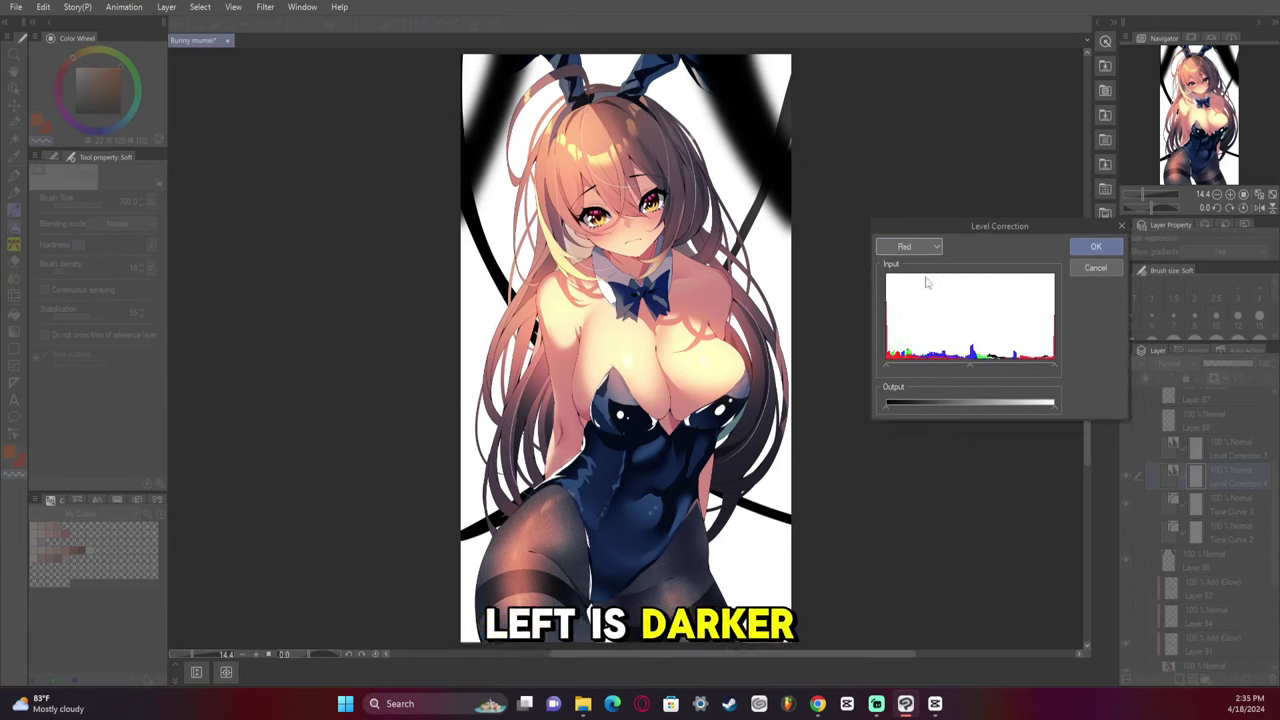
{"action": "left_click", "coordinate": [918, 247]}
{"action": "left_click", "coordinate": [917, 261]}
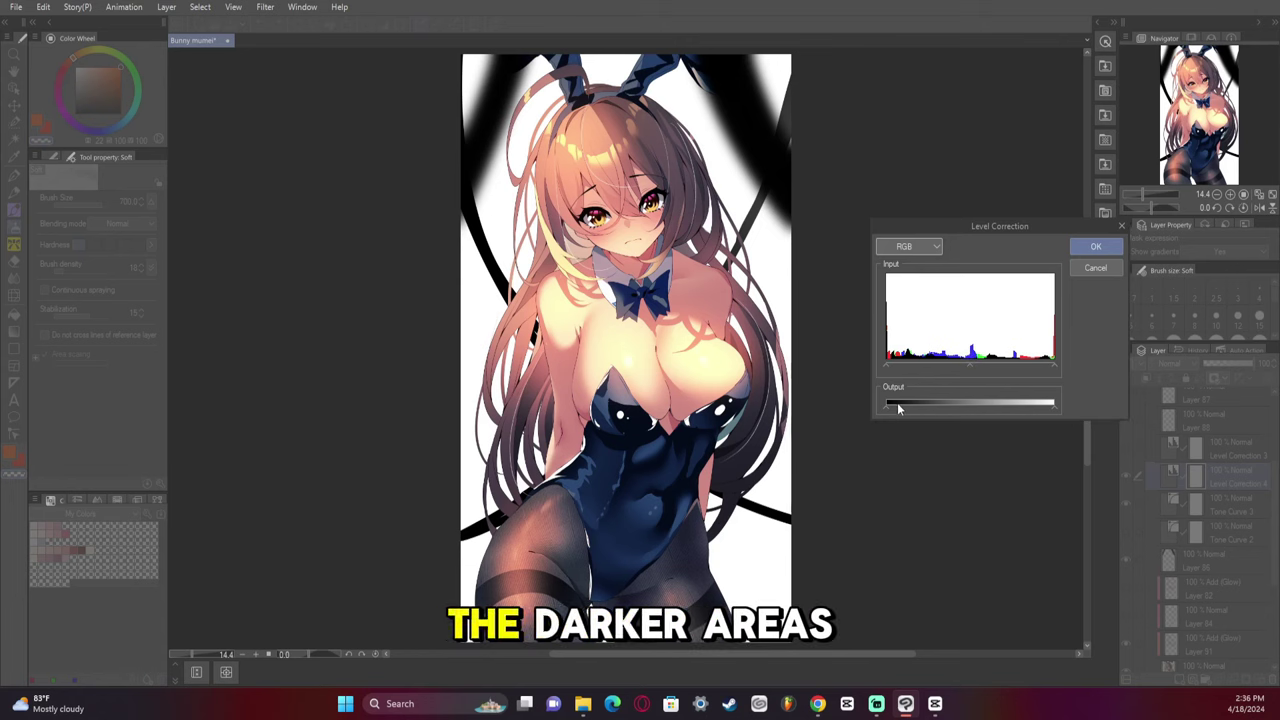
Raise the RGB output black level slightly, shift the input midtones a little darker, and apply the level correction.
{"action": "left_click_drag", "start_coordinate": [889, 406], "coordinate": [907, 408]}
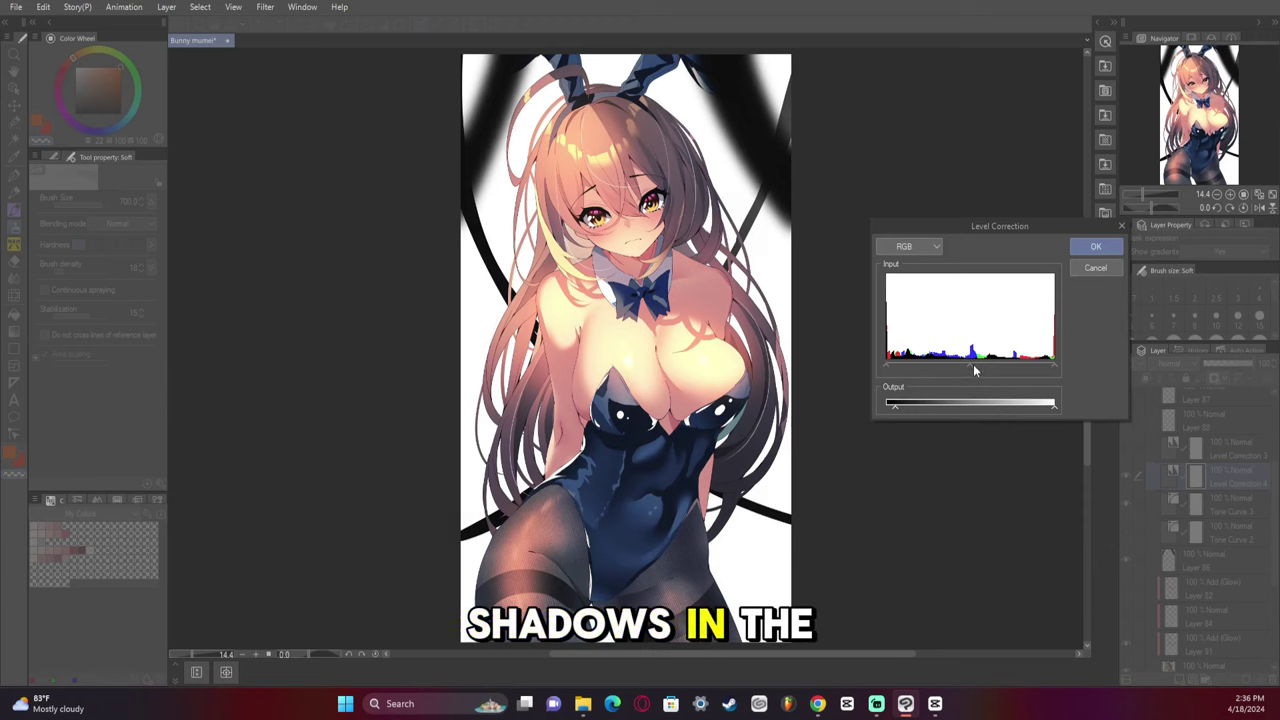
{"action": "left_click_drag", "start_coordinate": [973, 366], "coordinate": [985, 368]}
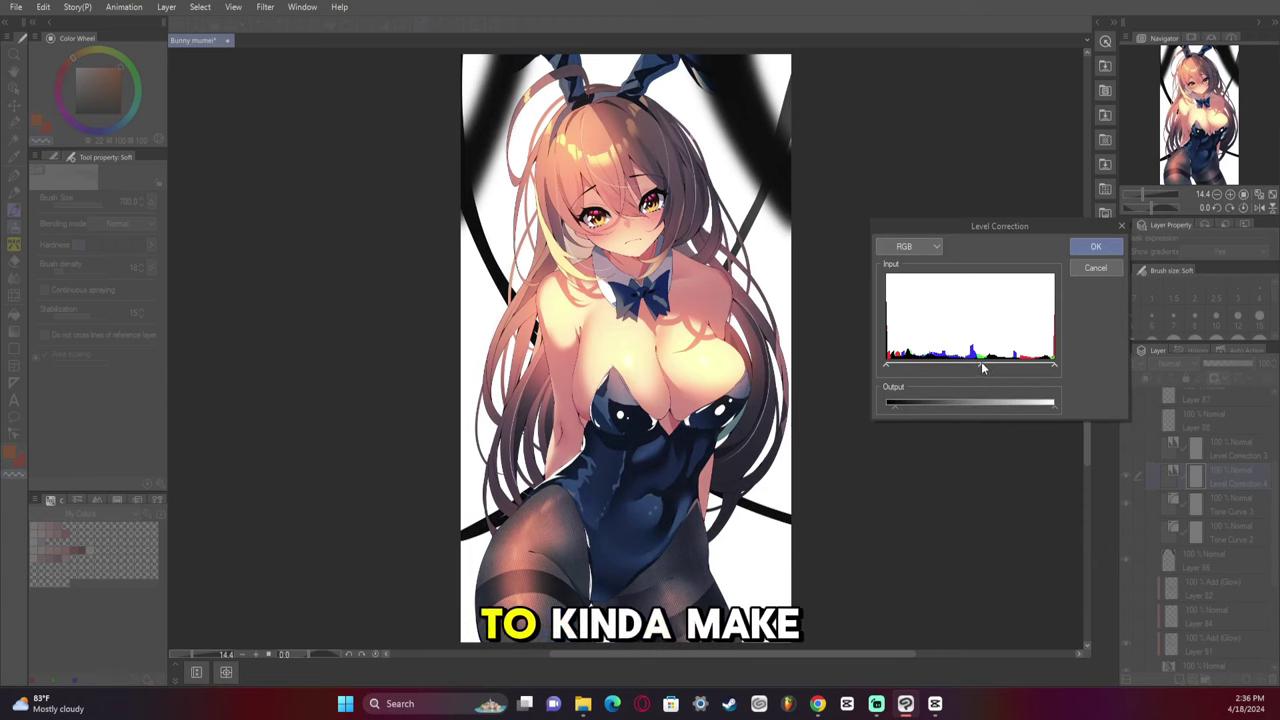
{"action": "left_click_drag", "start_coordinate": [976, 363], "coordinate": [980, 366]}
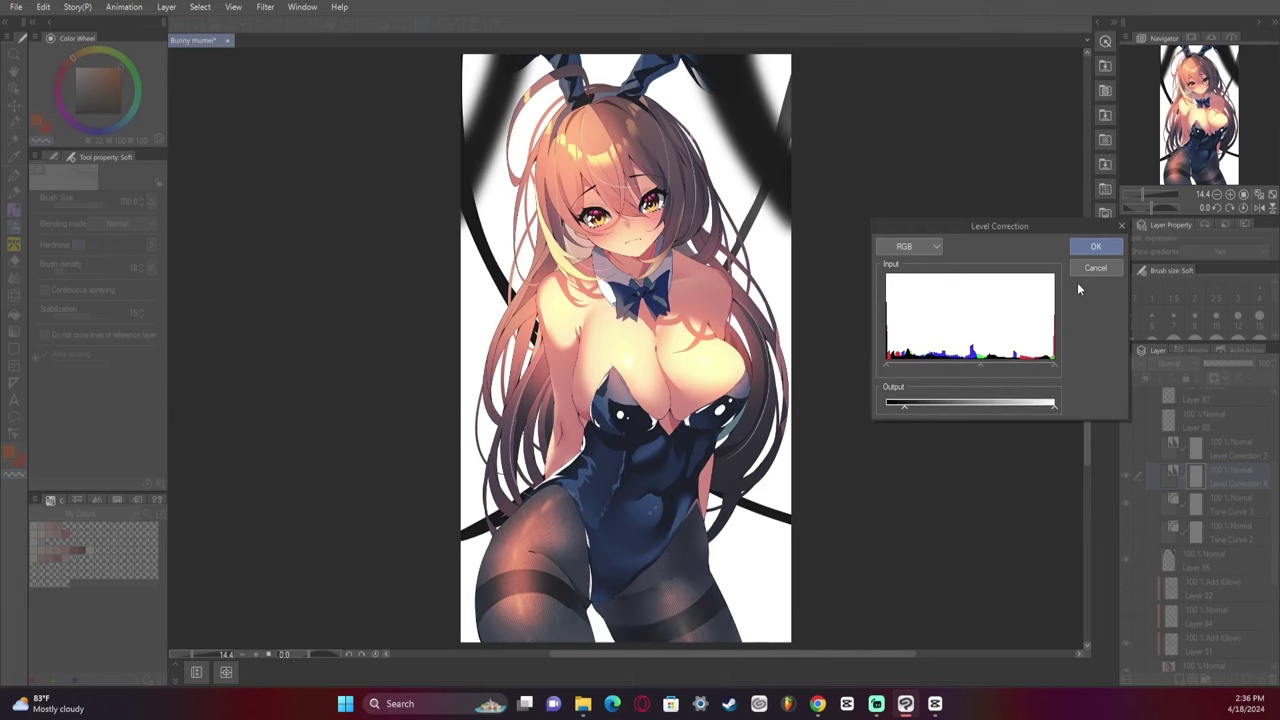
{"action": "left_click", "coordinate": [1096, 247]}
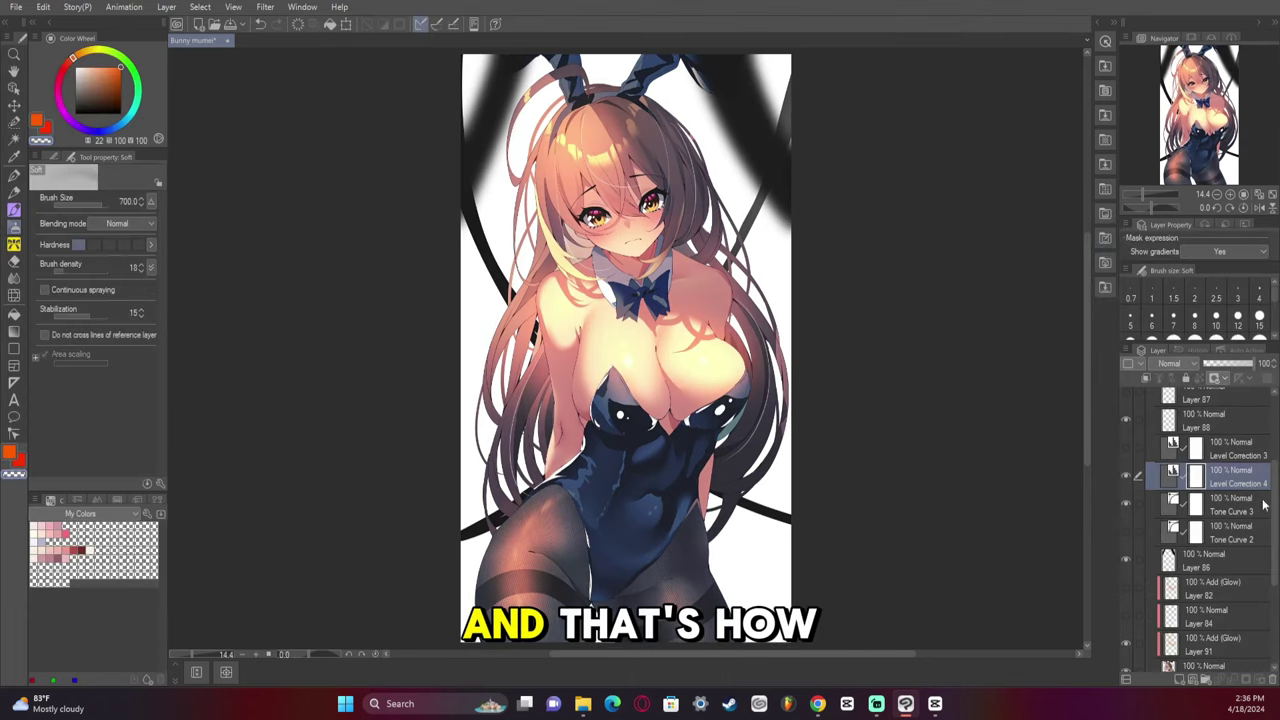
Collapse Folder 7 and convert it to a raster layer with Normal blending, keeping the original folder.
{"action": "scroll", "coordinate": [1228, 487], "scroll_direction": "up", "scroll_amount": 3}
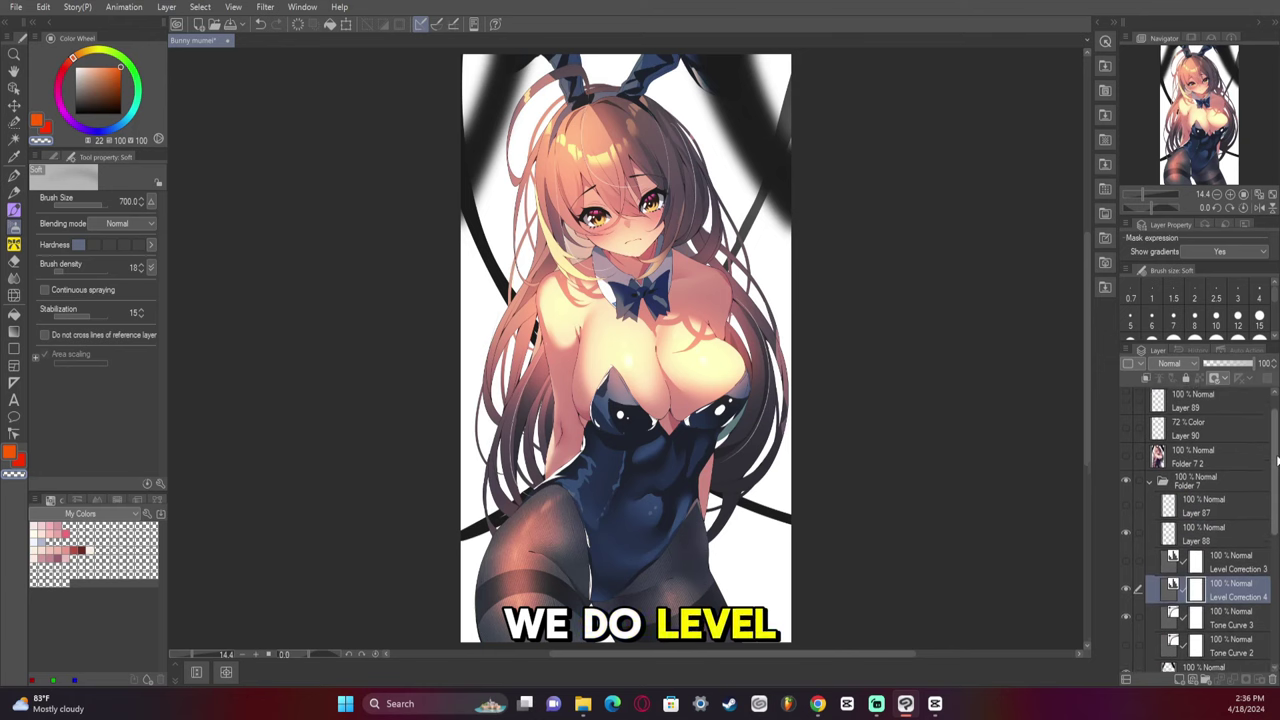
{"action": "left_click", "coordinate": [1151, 484]}
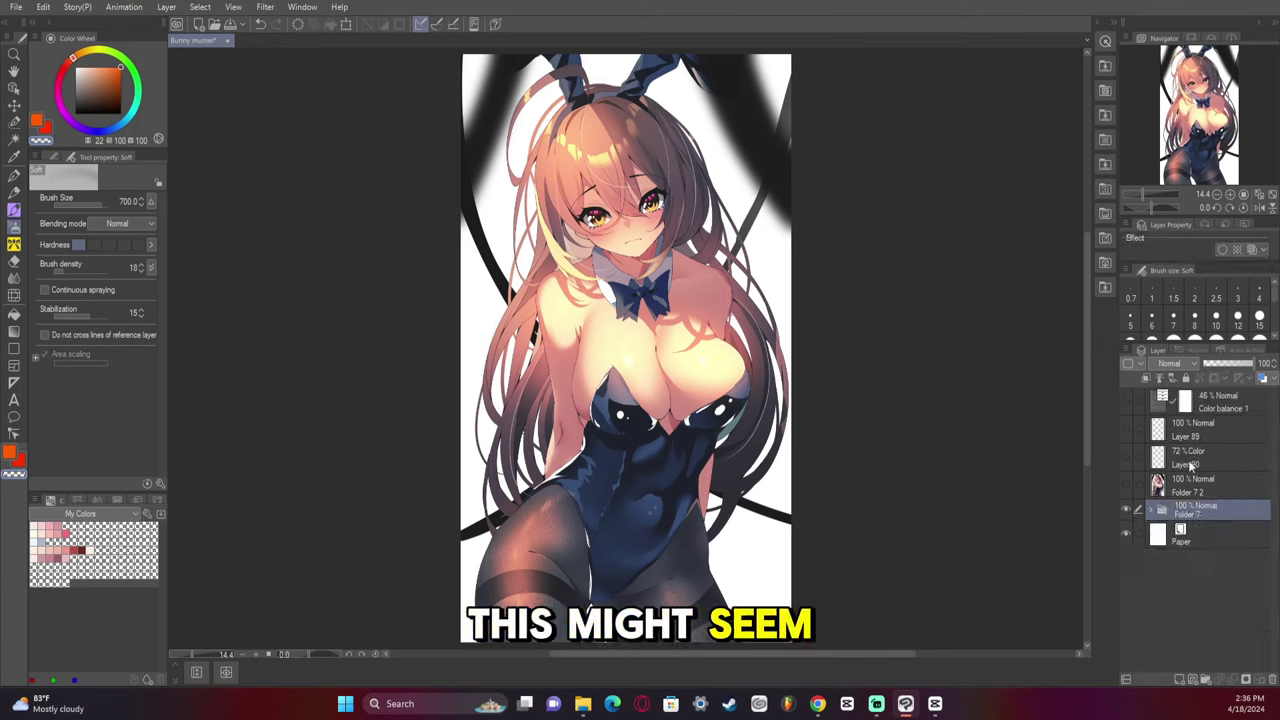
{"action": "right_click", "coordinate": [1212, 510]}
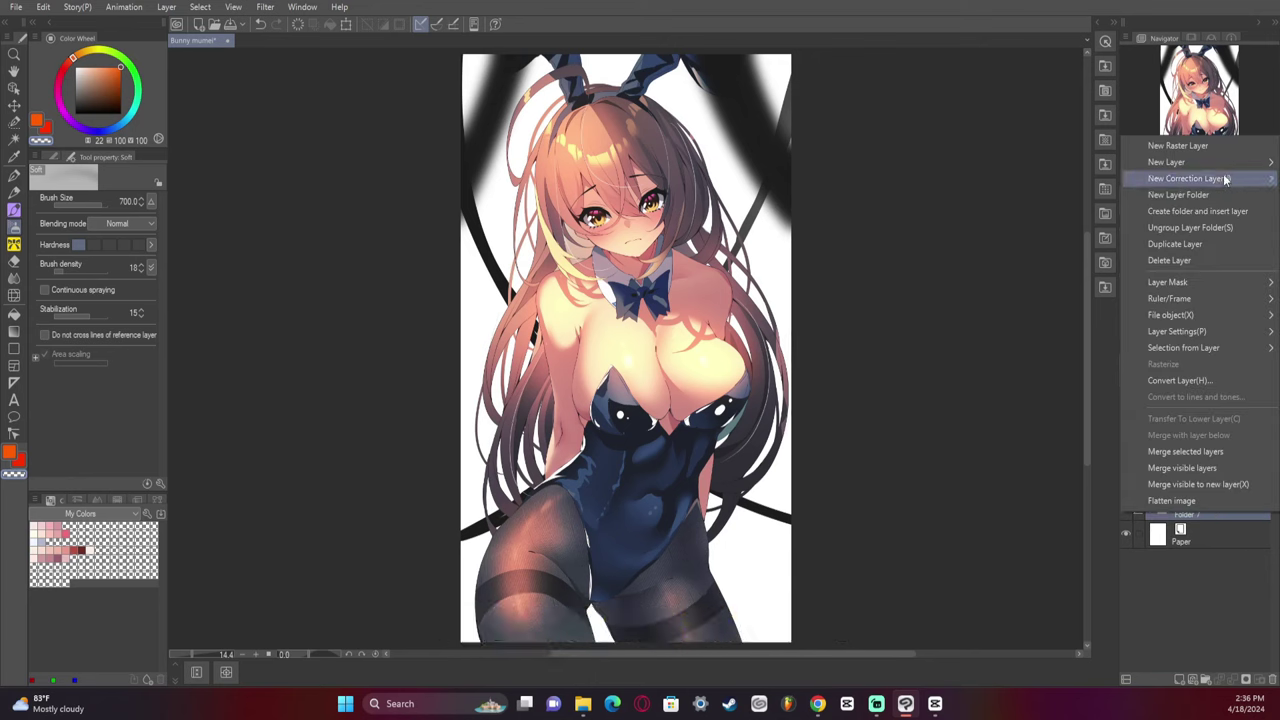
{"action": "left_click", "coordinate": [1195, 380]}
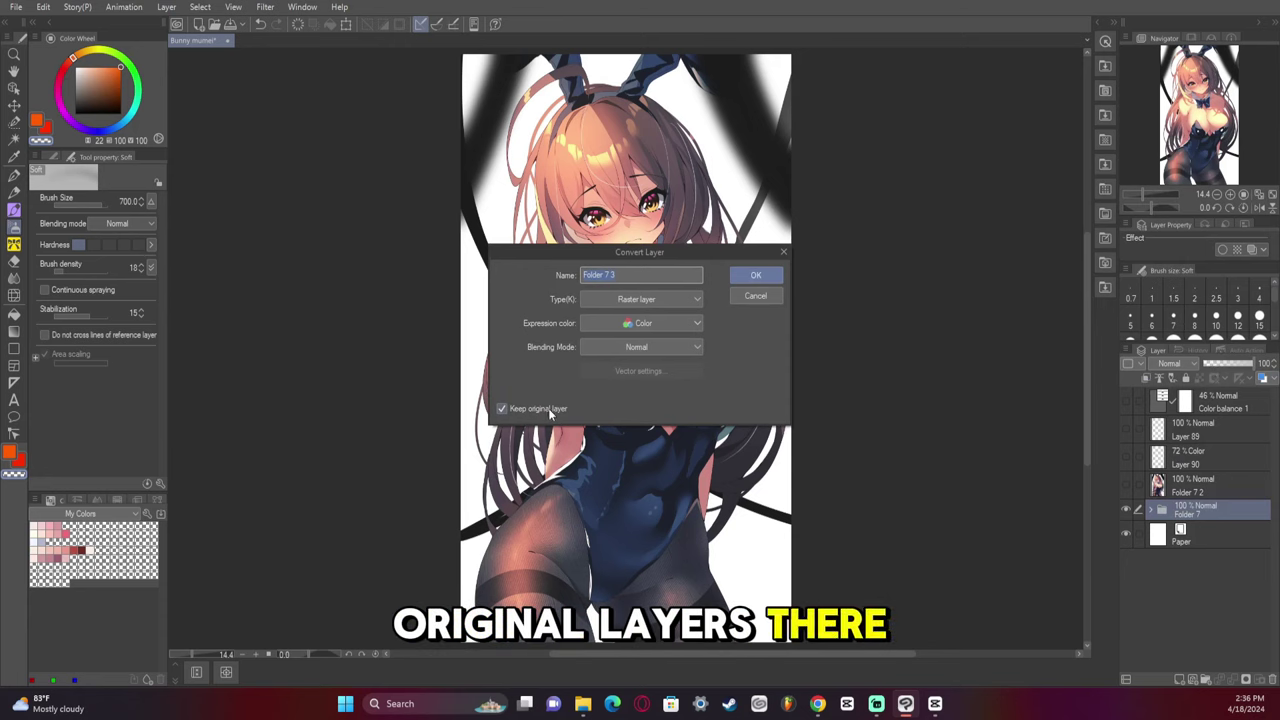
{"action": "left_click", "coordinate": [755, 277]}
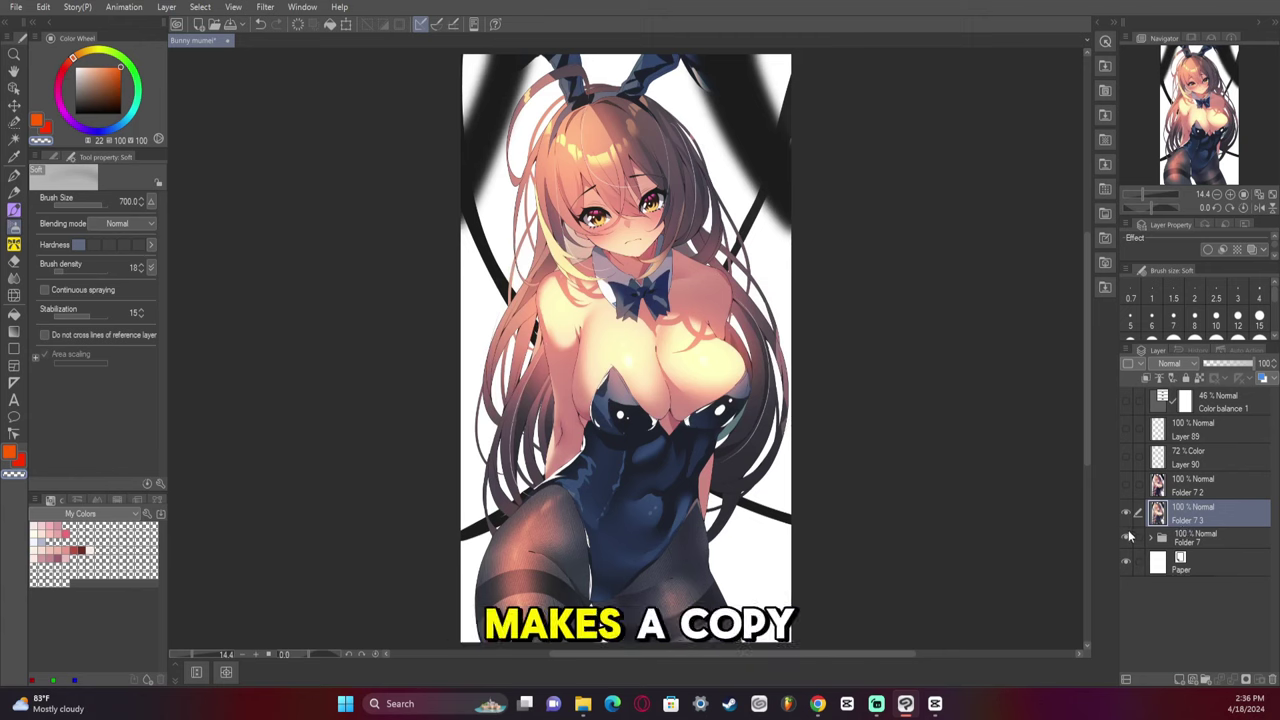
Toggle the converted raster copy's visibility to compare it, and hide the original Folder 7.
{"action": "left_click", "coordinate": [1128, 515]}
{"action": "left_click", "coordinate": [1128, 515]}
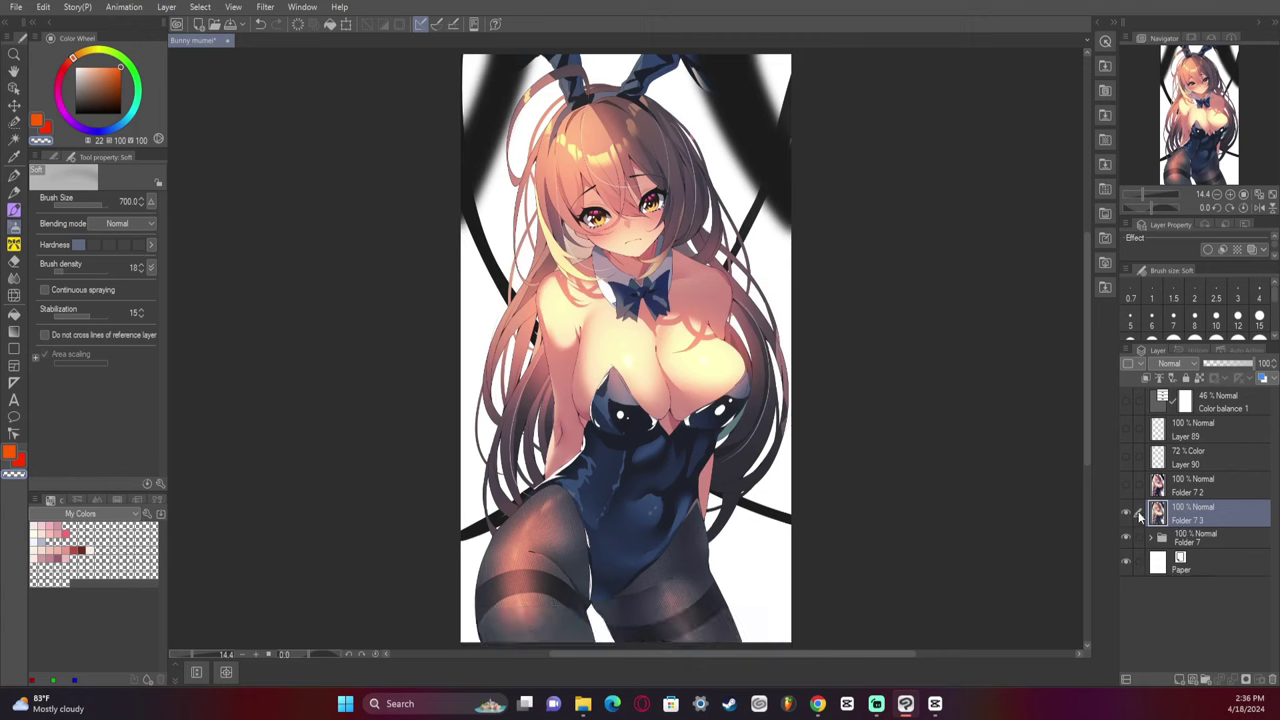
{"action": "left_click", "coordinate": [1127, 539]}
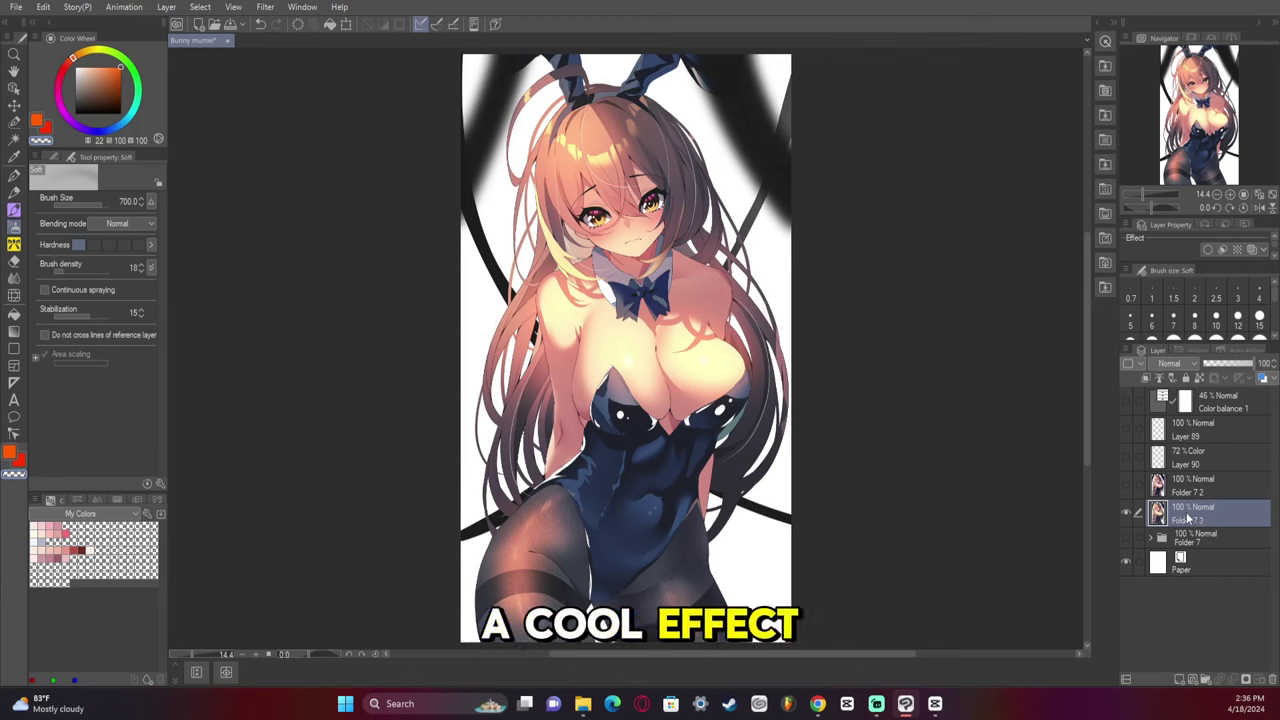
Make another raster copy of layer Folder 7 3 with Convert Layer, keeping the original, and set its blending mode to Hard light.
{"action": "right_click", "coordinate": [1188, 516]}
{"action": "left_click", "coordinate": [1205, 388]}
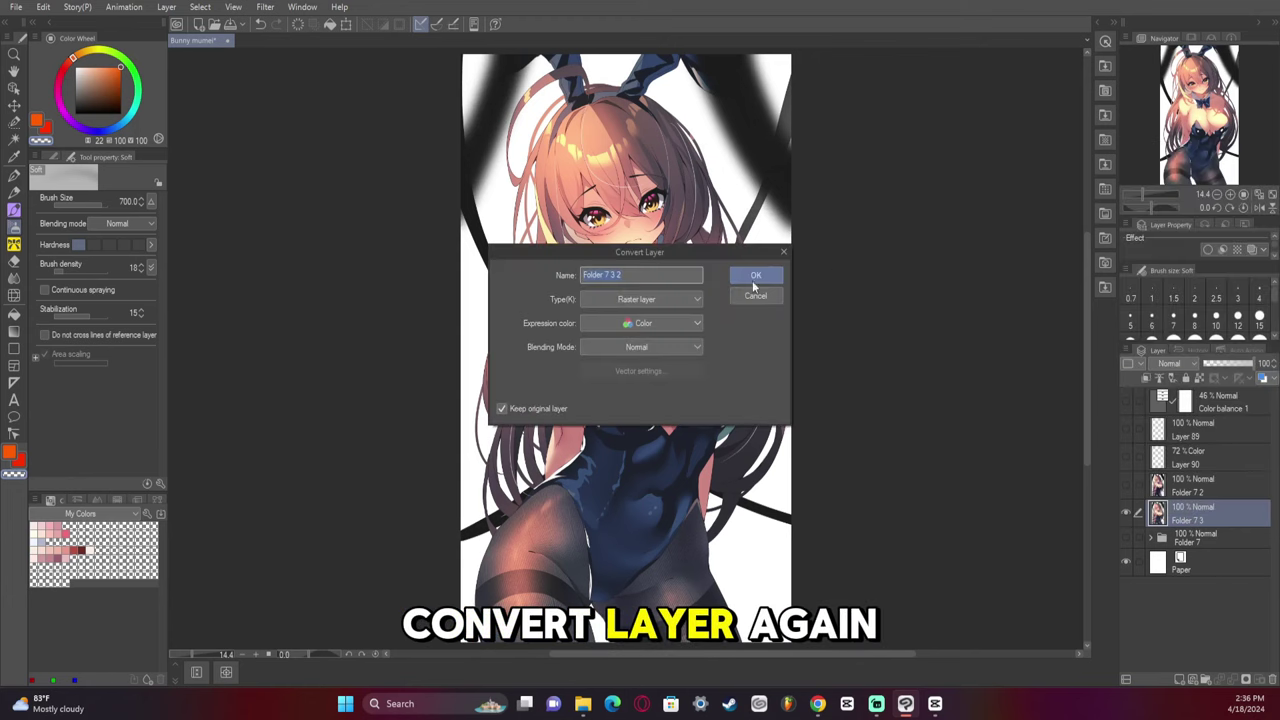
{"action": "left_click", "coordinate": [755, 283]}
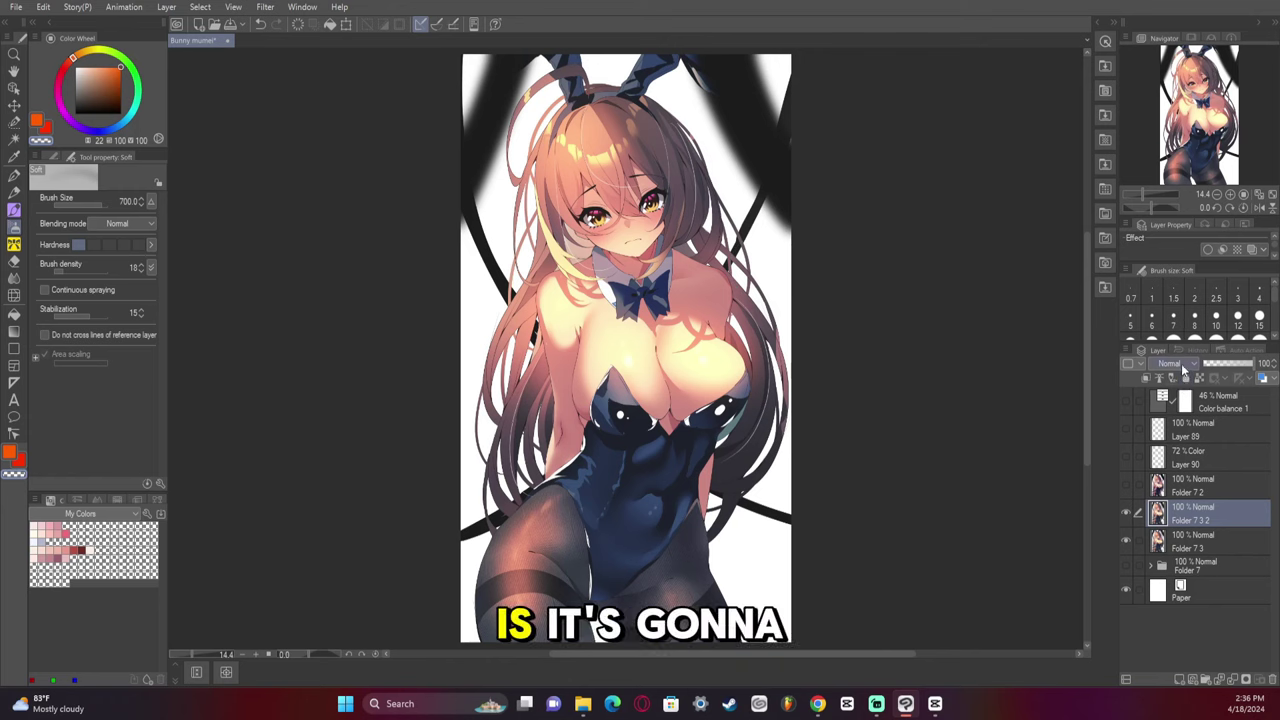
{"action": "left_click", "coordinate": [1185, 367]}
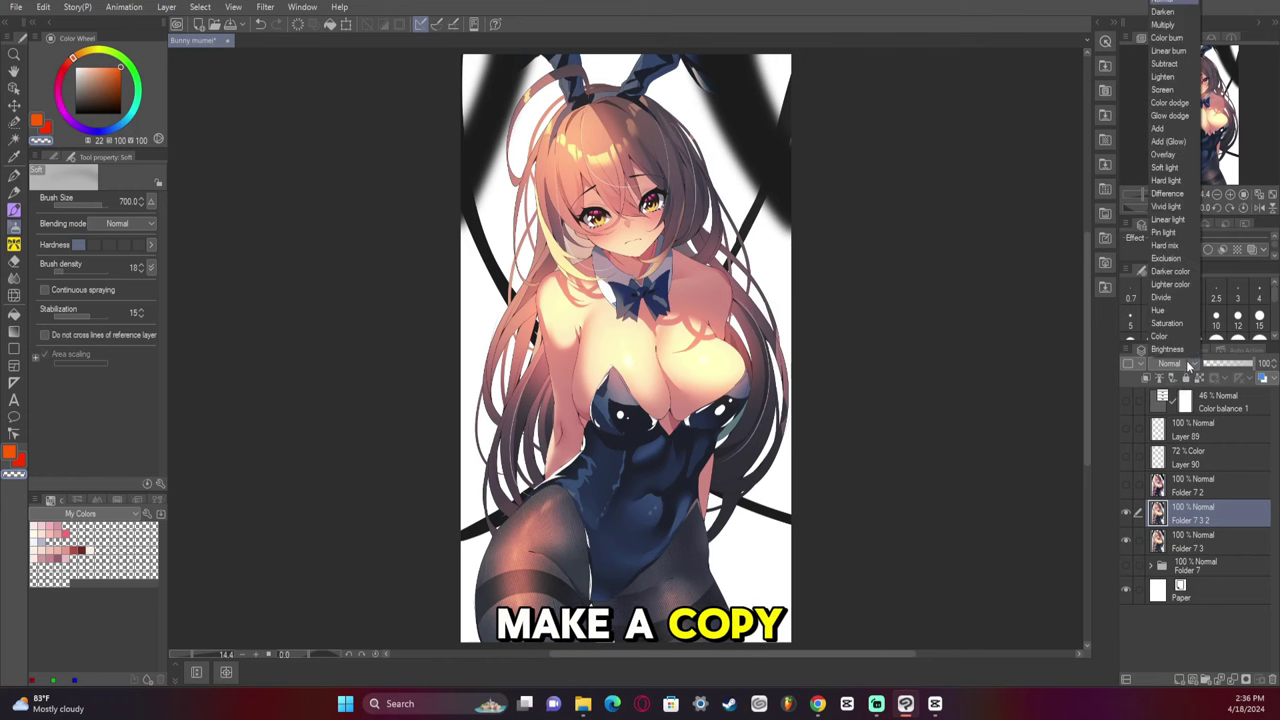
{"action": "left_click", "coordinate": [1179, 180]}
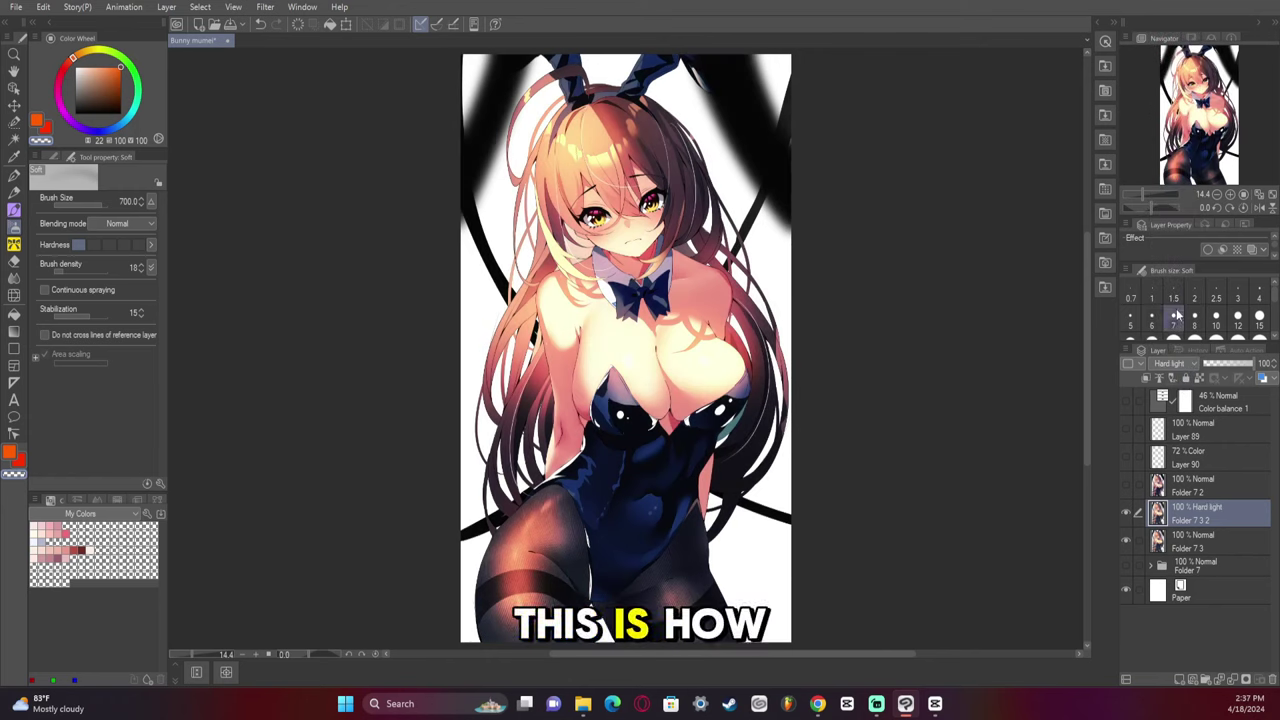
Apply a Gaussian blur to the Hard light copy of the illustration.
{"action": "left_click", "coordinate": [267, 8]}
{"action": "mouse_move", "coordinate": [288, 24]}
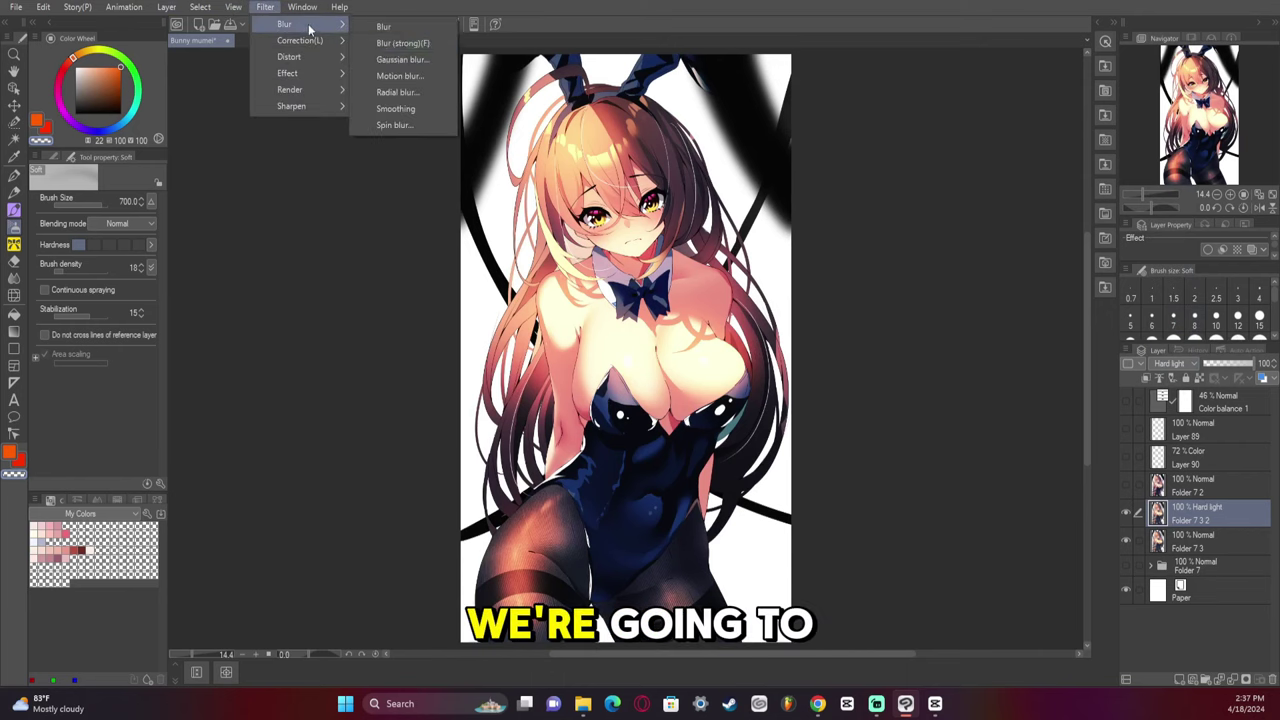
{"action": "left_click", "coordinate": [436, 66]}
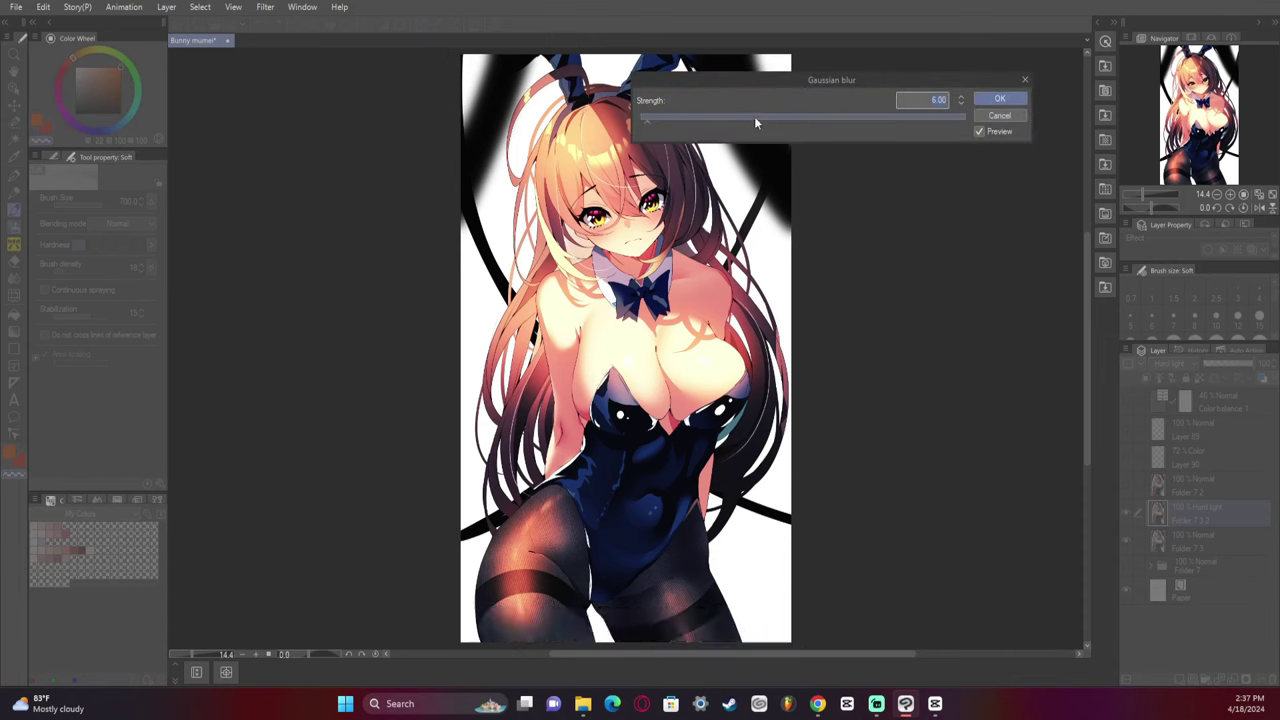
{"action": "left_click", "coordinate": [754, 119]}
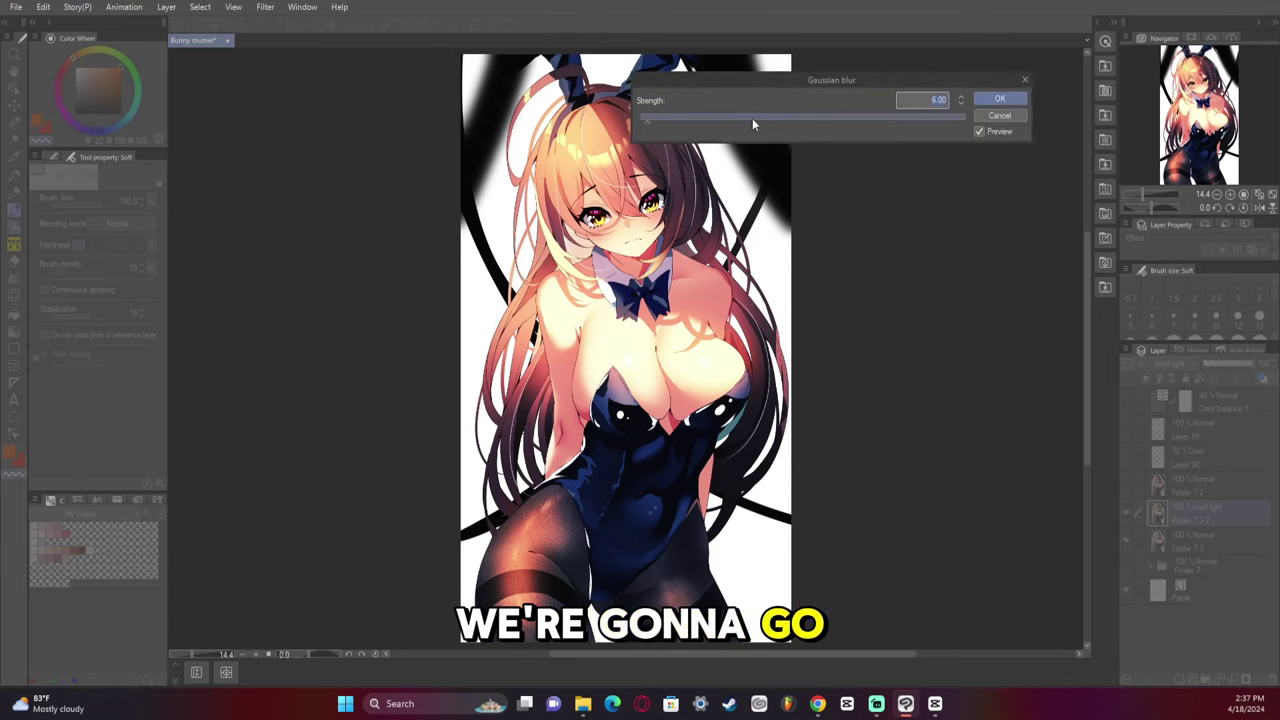
{"action": "left_click", "coordinate": [1003, 101]}
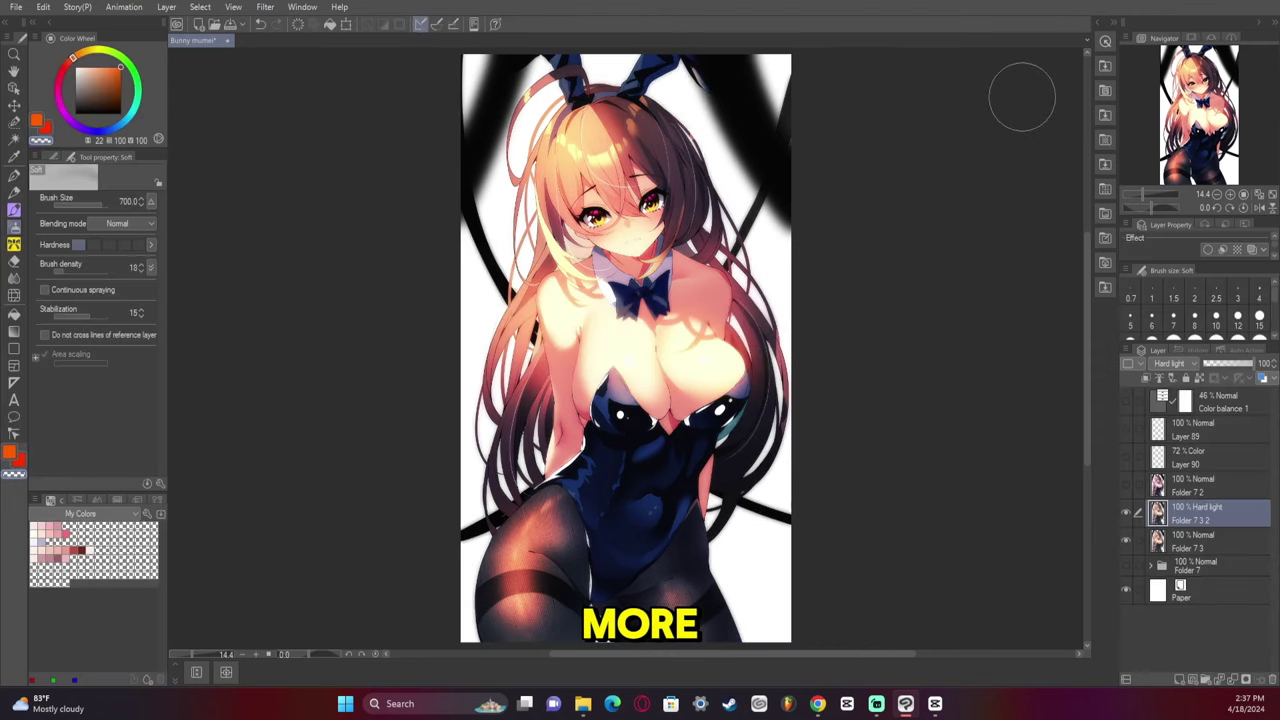
Set the blurred Hard light layer's opacity to 22% and toggle its visibility to compare the effect.
{"action": "left_click", "coordinate": [1216, 365]}
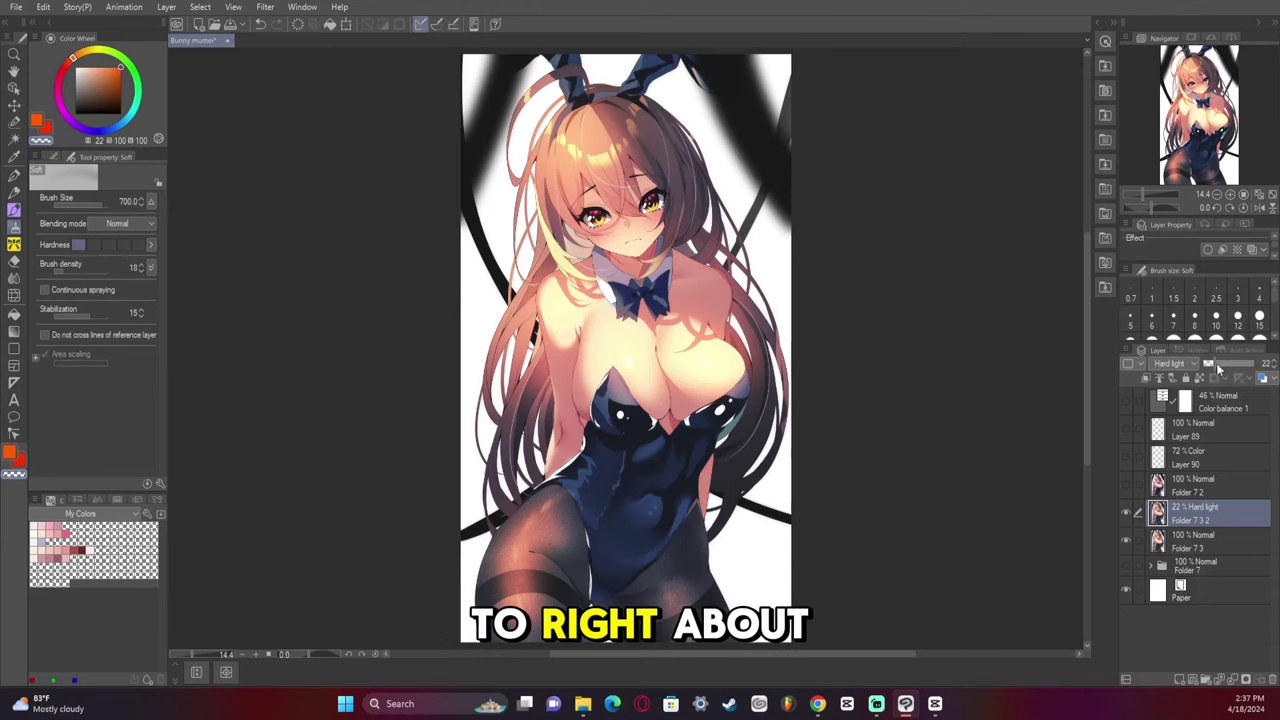
{"action": "left_click", "coordinate": [1125, 513]}
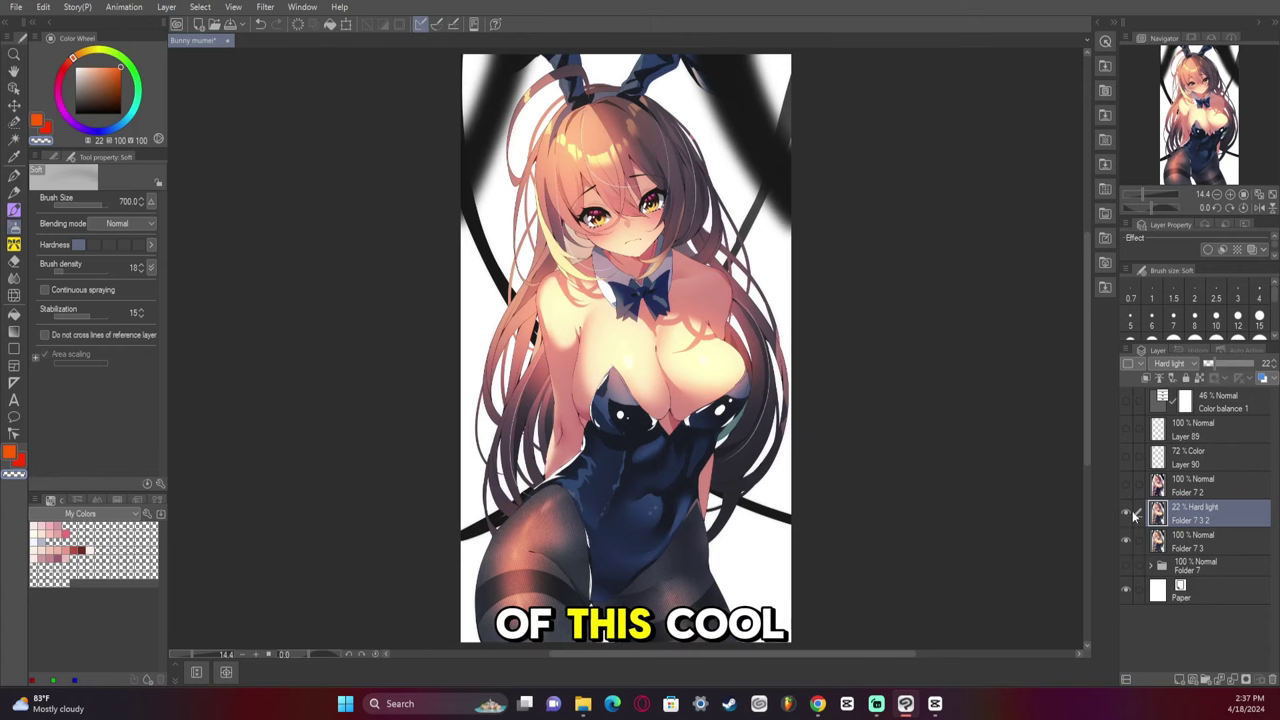
{"action": "left_click", "coordinate": [1125, 513]}
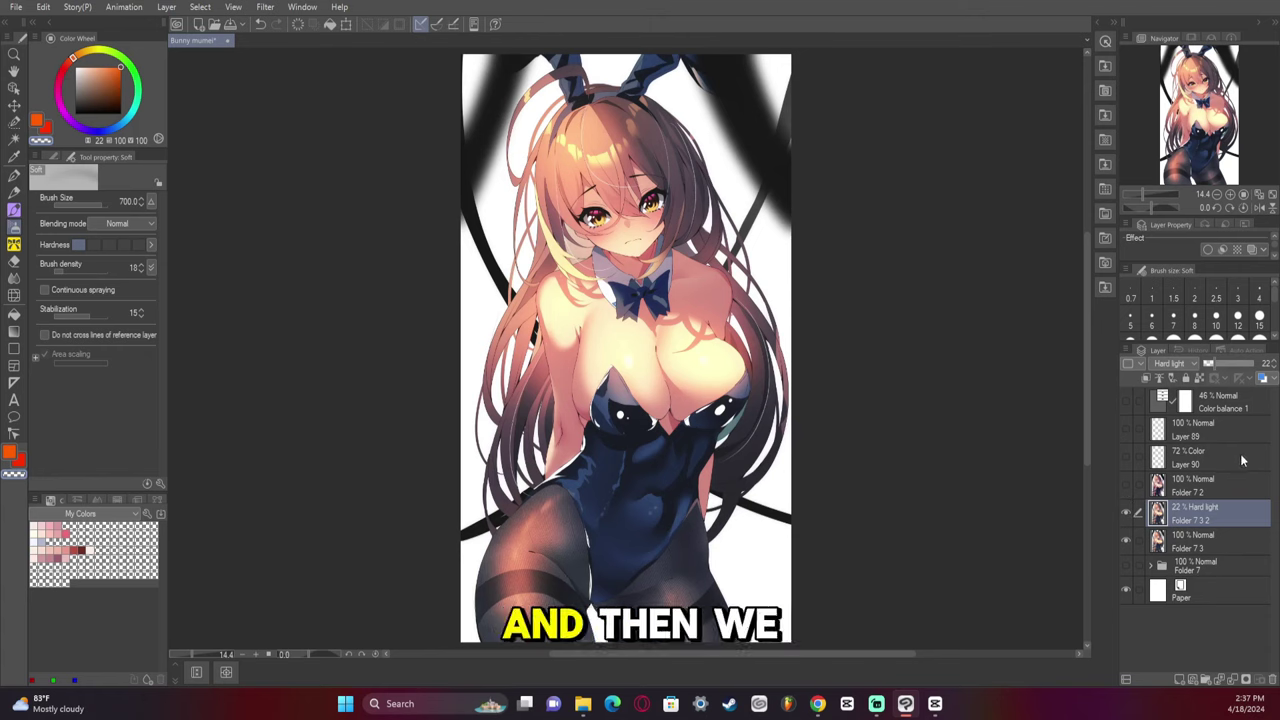
Create a new Color balance correction layer directly above Color balance 1.
{"action": "left_click", "coordinate": [1220, 403]}
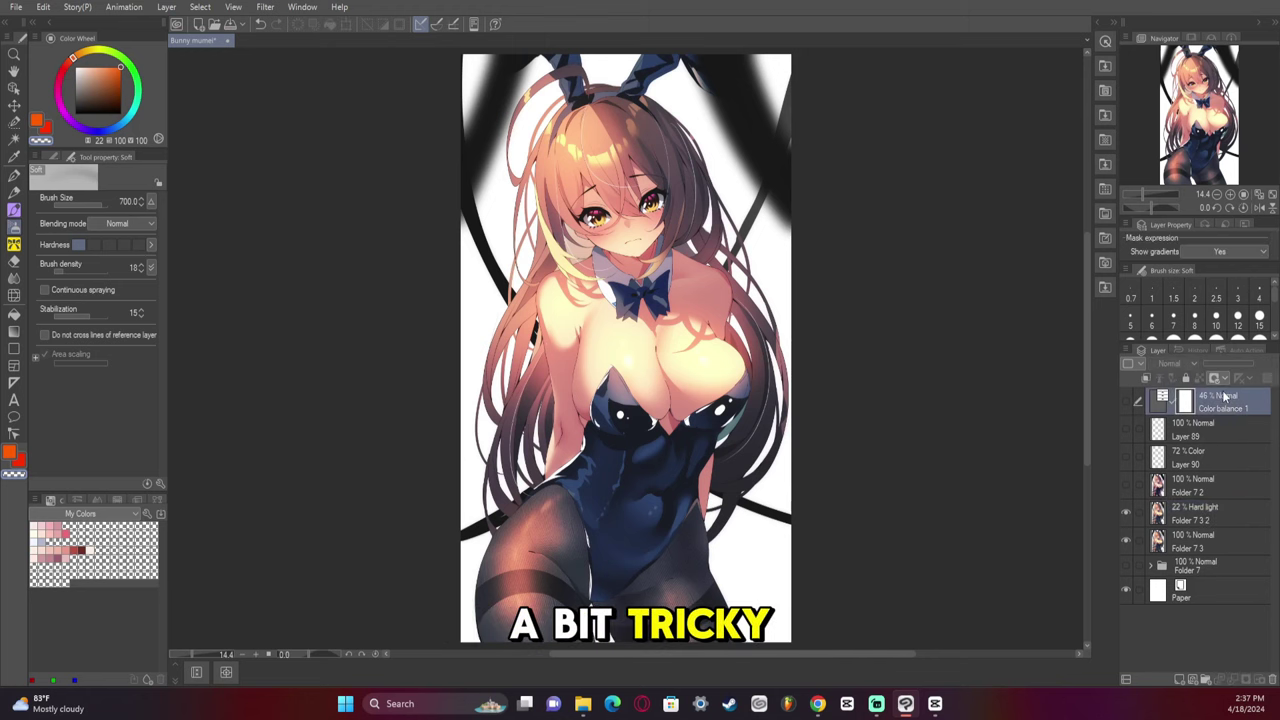
{"action": "left_click", "coordinate": [180, 7]}
{"action": "mouse_move", "coordinate": [303, 56]}
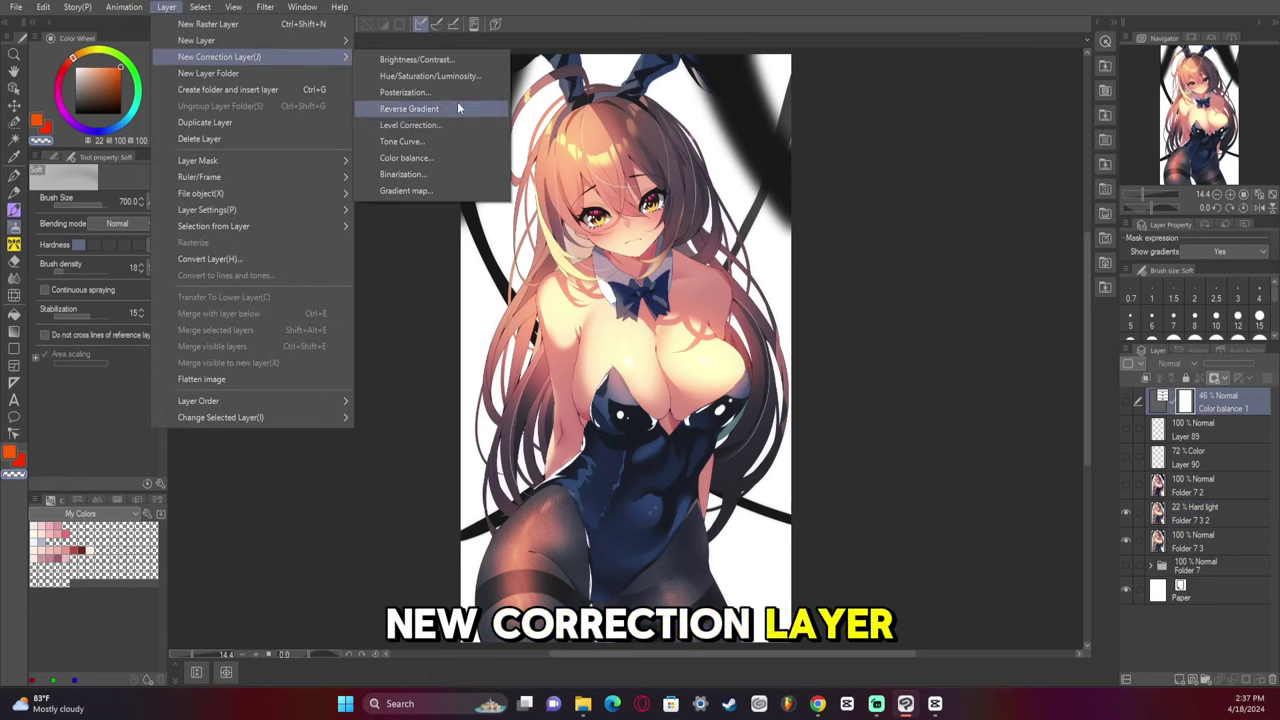
{"action": "left_click", "coordinate": [448, 159]}
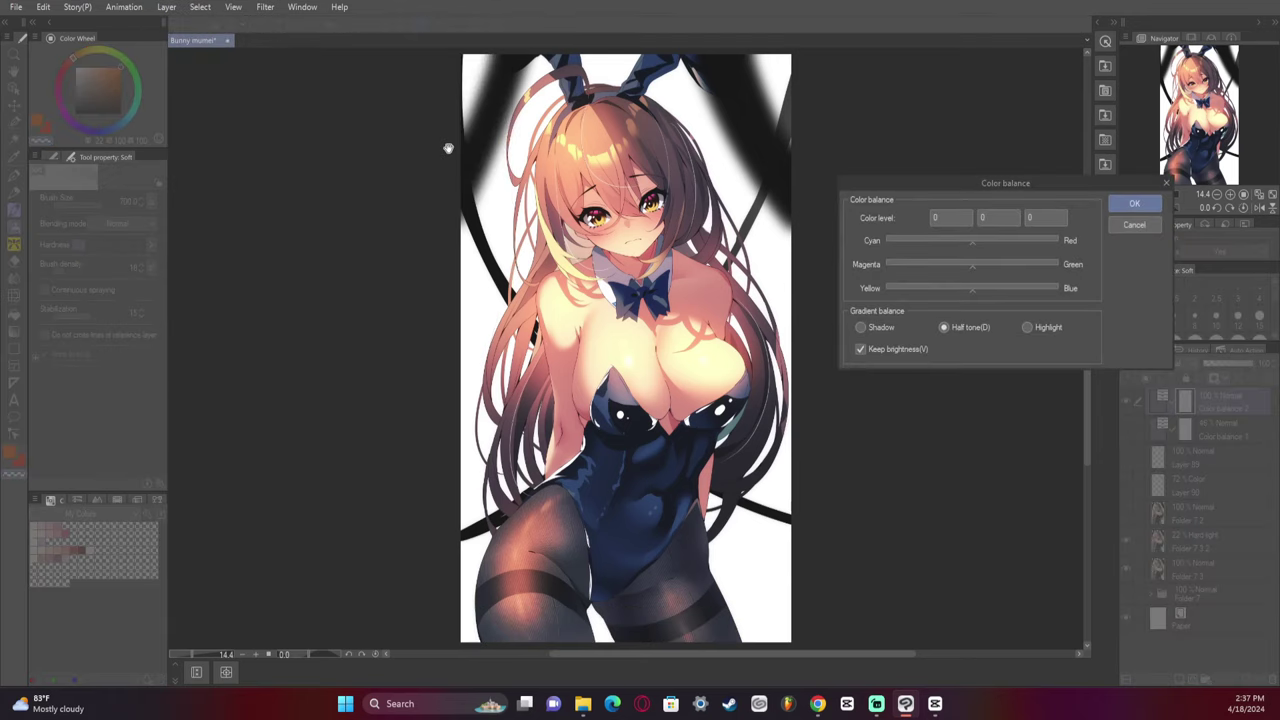
Turn off Keep brightness and set the Highlight color levels to 14 toward red and 10 toward blue.
{"action": "left_click", "coordinate": [894, 348]}
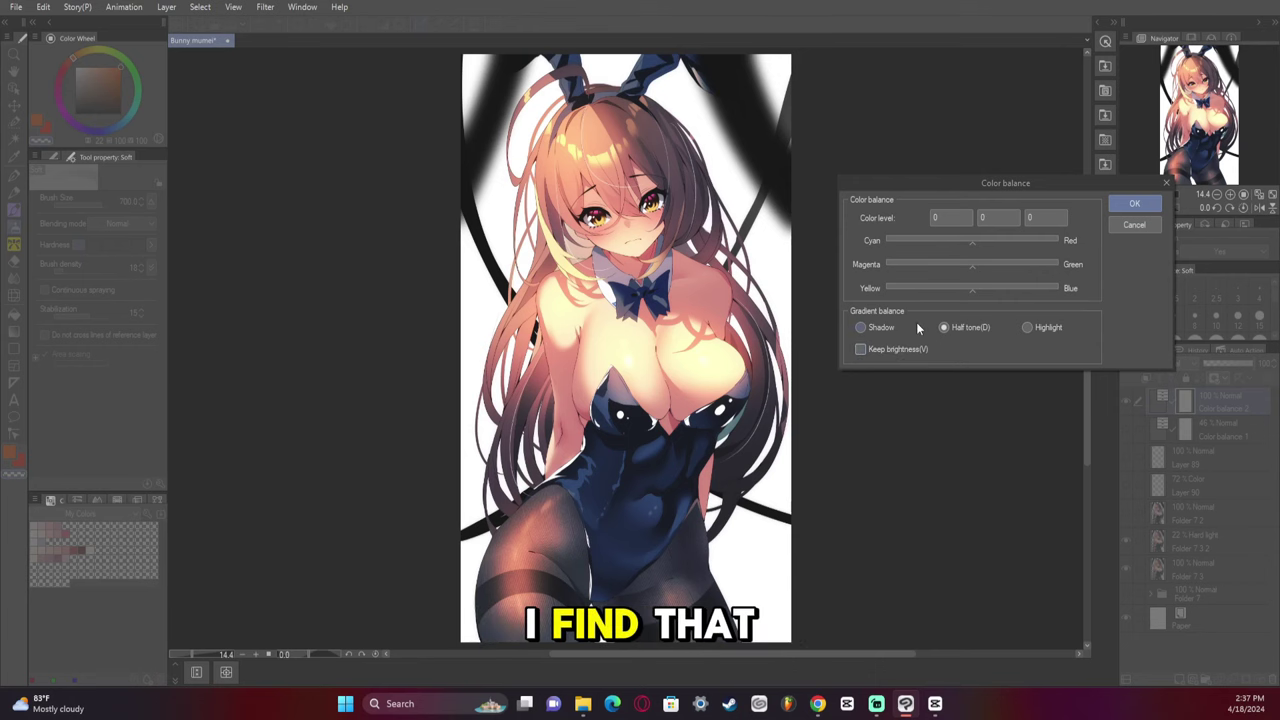
{"action": "left_click", "coordinate": [1027, 329]}
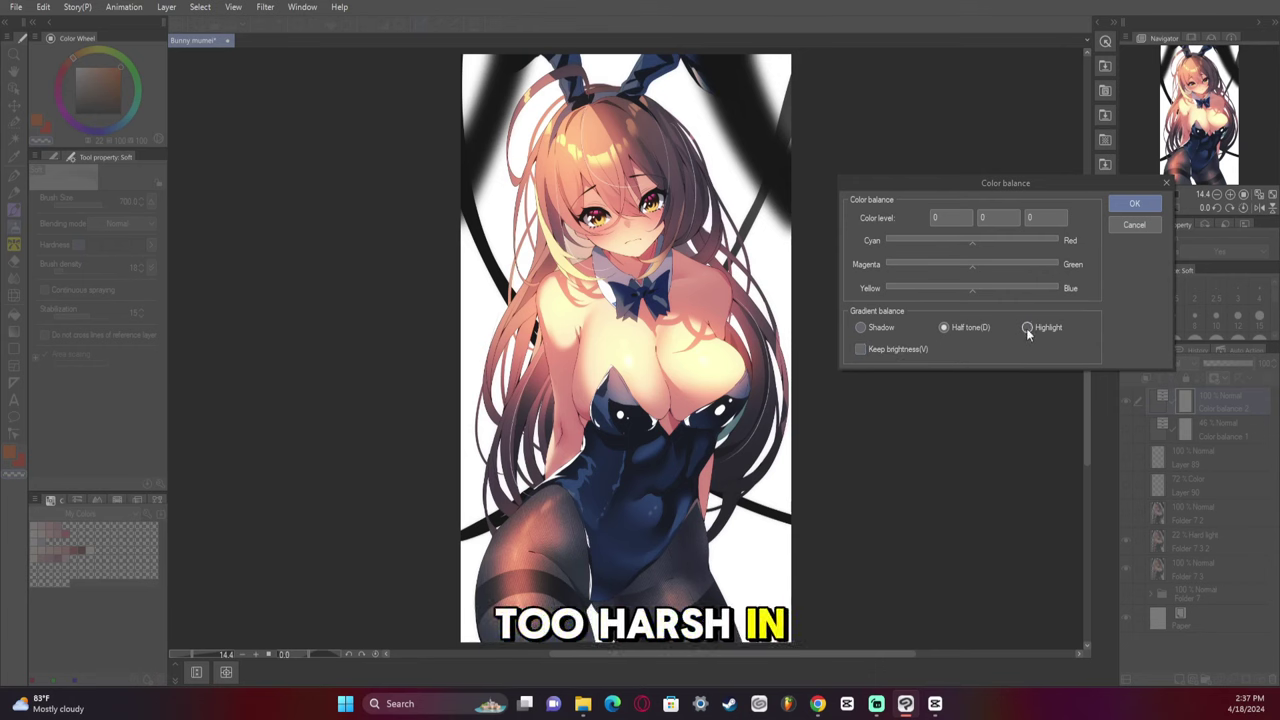
{"action": "left_click", "coordinate": [985, 240]}
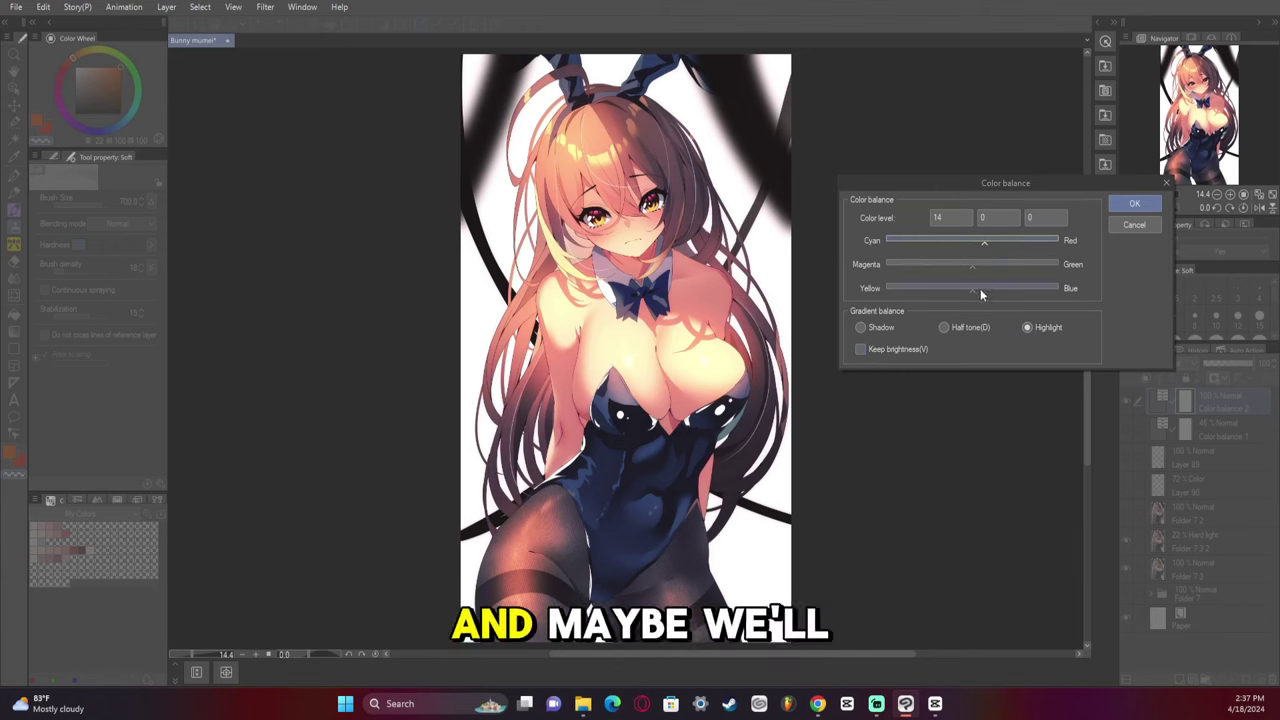
{"action": "left_click", "coordinate": [983, 290]}
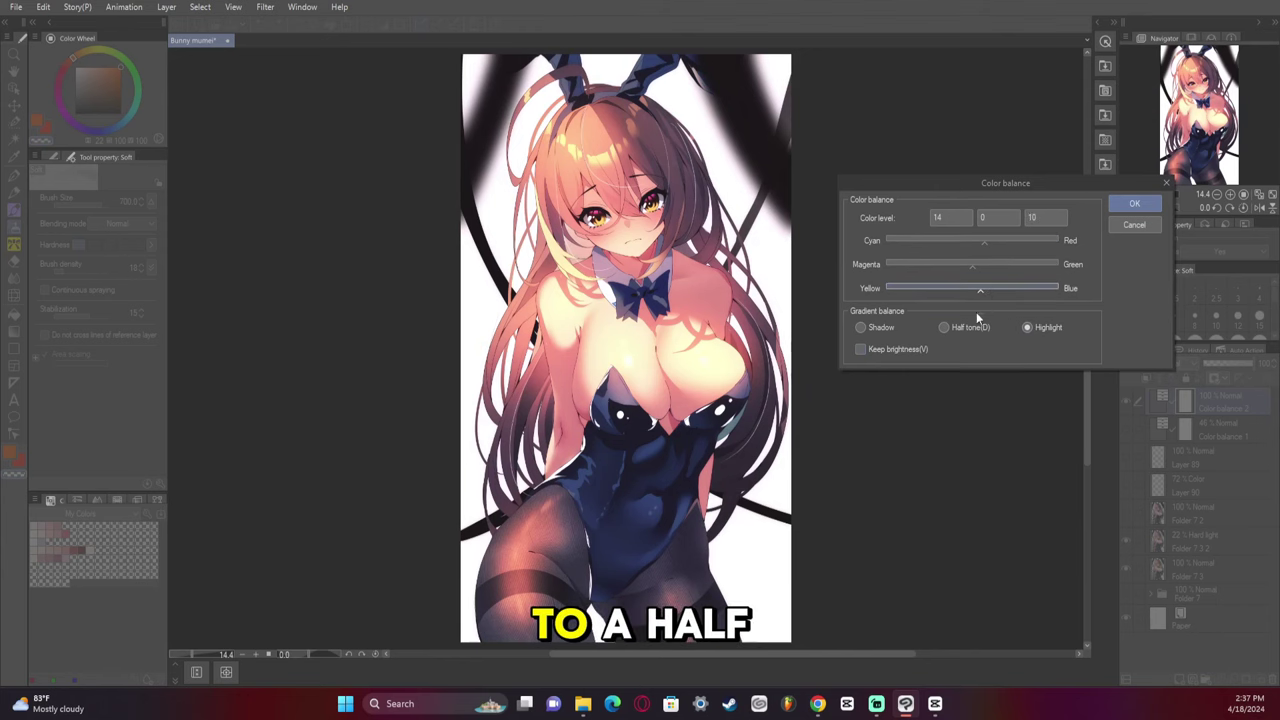
Set the Half tone color levels to 12 toward red and 10 toward blue.
{"action": "left_click", "coordinate": [982, 240]}
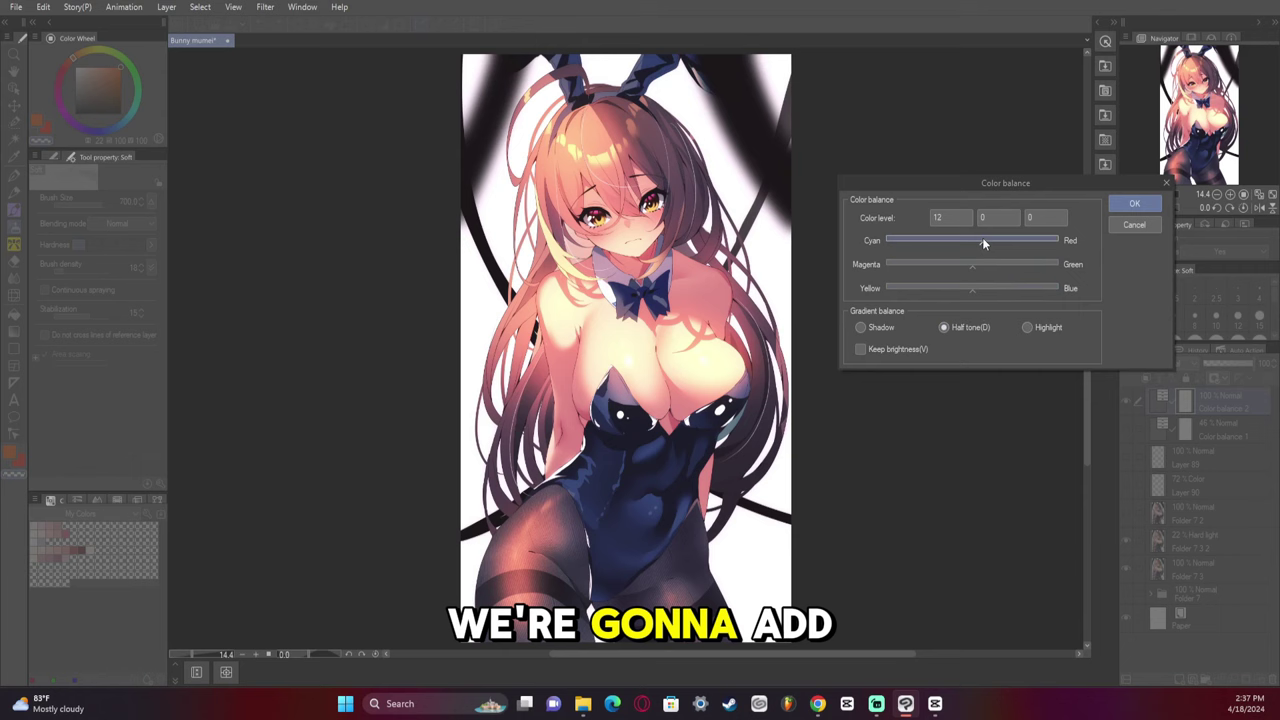
{"action": "left_click", "coordinate": [982, 289]}
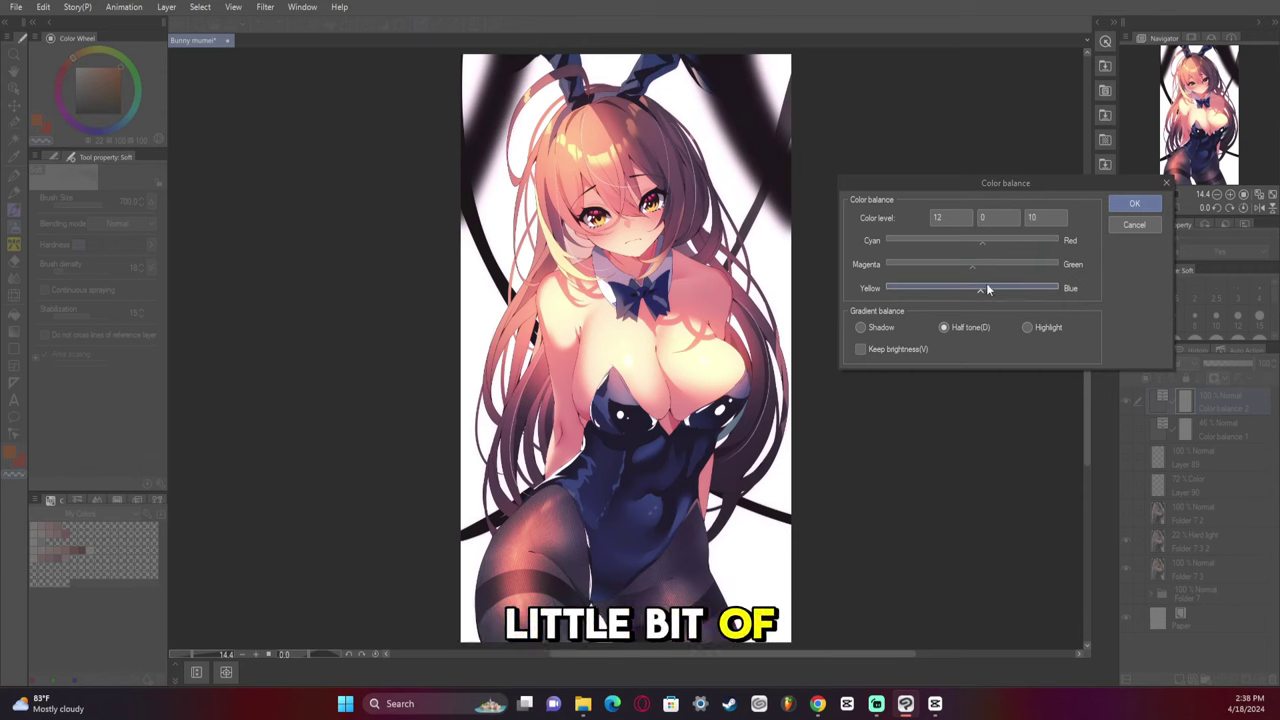
Set the Shadow color levels to 17 toward cyan and 27 toward blue, and lower the Color balance 2 layer's opacity to 59%.
{"action": "left_click", "coordinate": [890, 326]}
{"action": "left_click", "coordinate": [999, 288]}
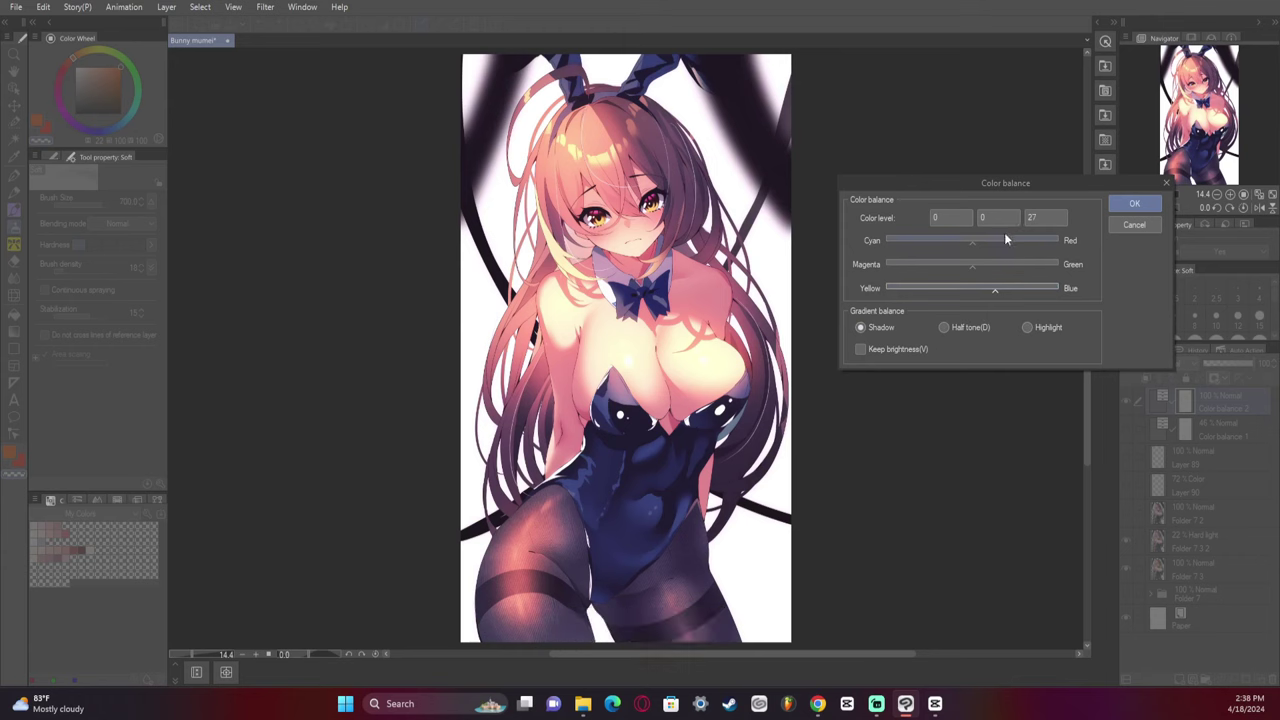
{"action": "left_click", "coordinate": [957, 238]}
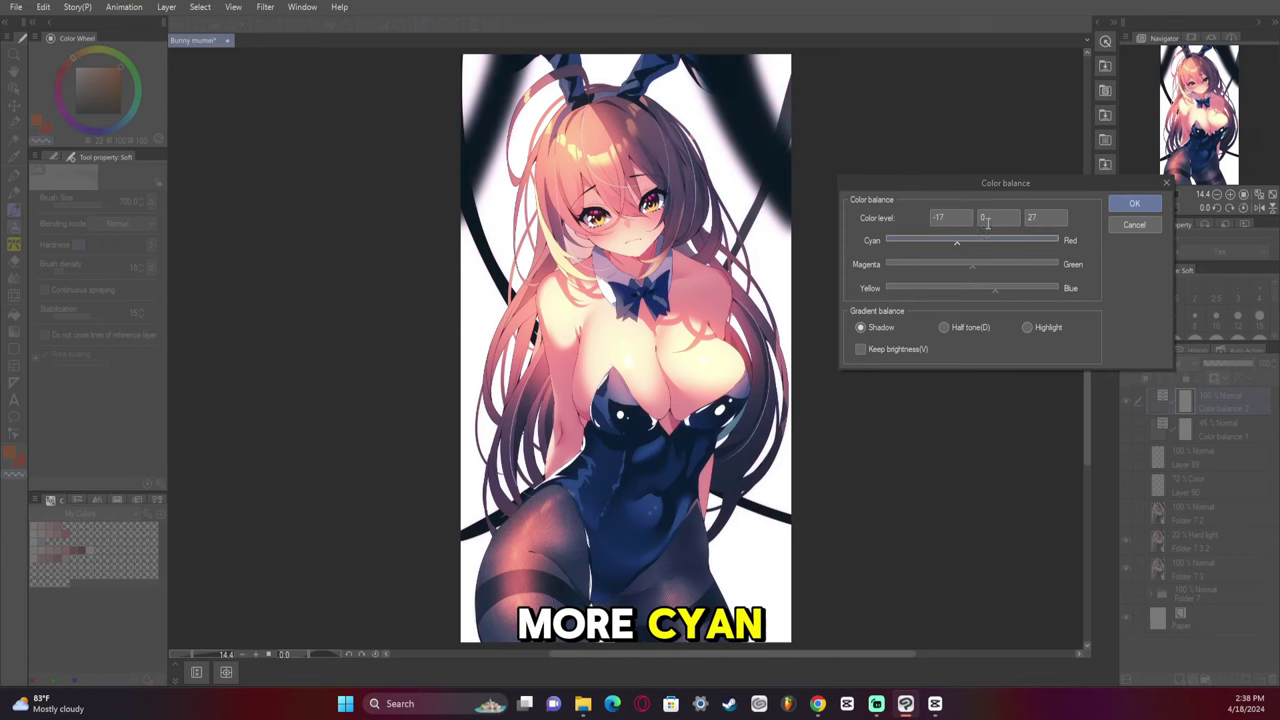
{"action": "left_click", "coordinate": [1136, 202]}
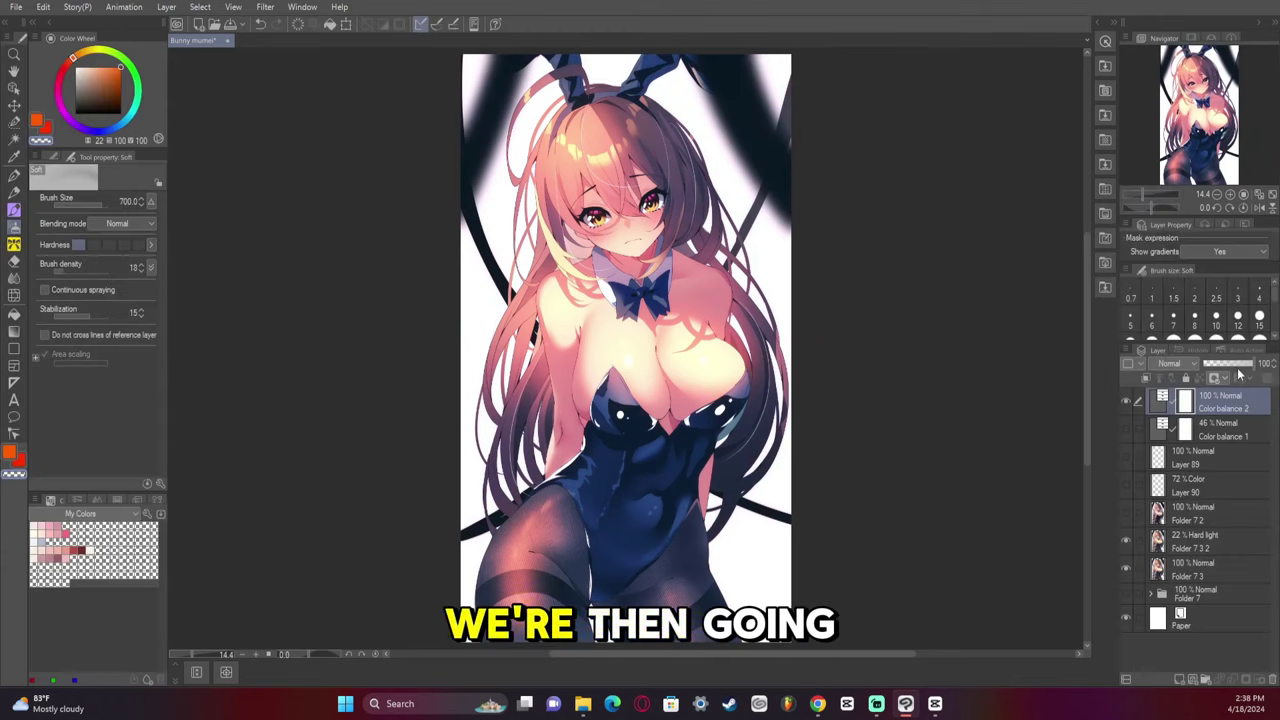
{"action": "mouse_move", "coordinate": [1238, 365]}
{"action": "left_mouse_down"}
{"action": "mouse_move", "coordinate": [1205, 365]}
{"action": "mouse_move", "coordinate": [1230, 368]}
{"action": "left_mouse_up"}
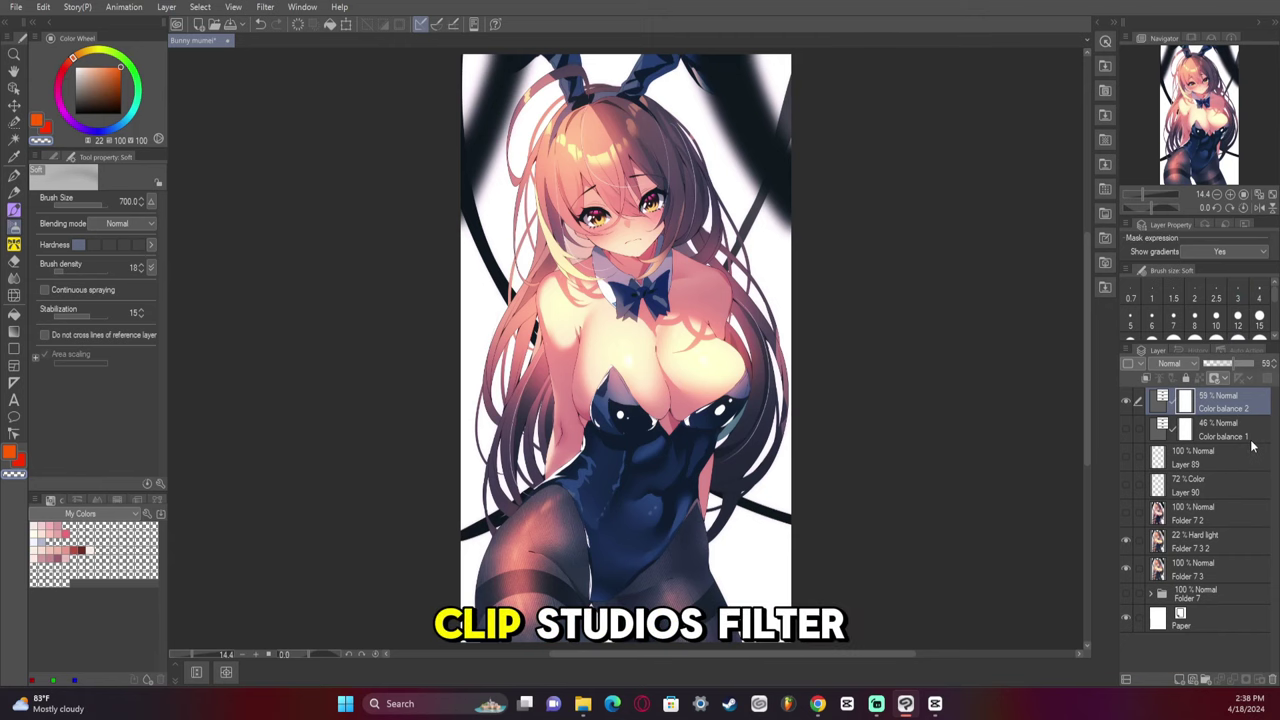
{"action": "left_click", "coordinate": [267, 8]}
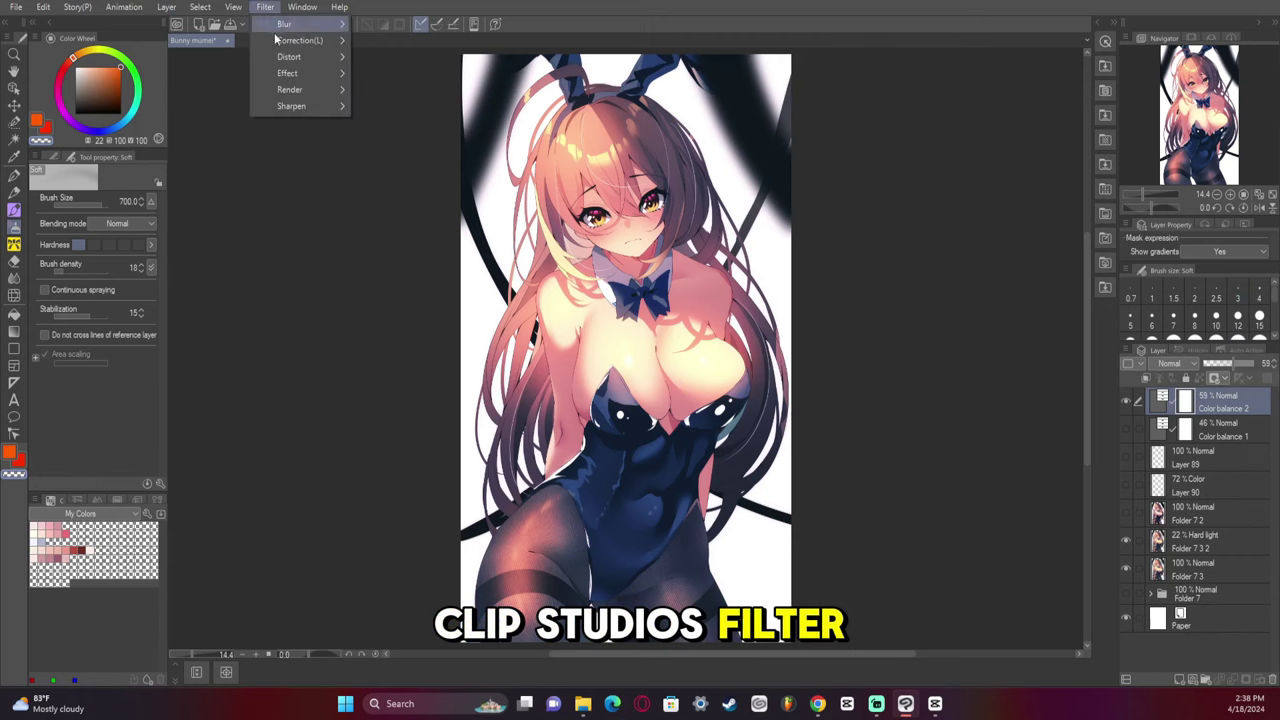
{"action": "mouse_move", "coordinate": [330, 73]}
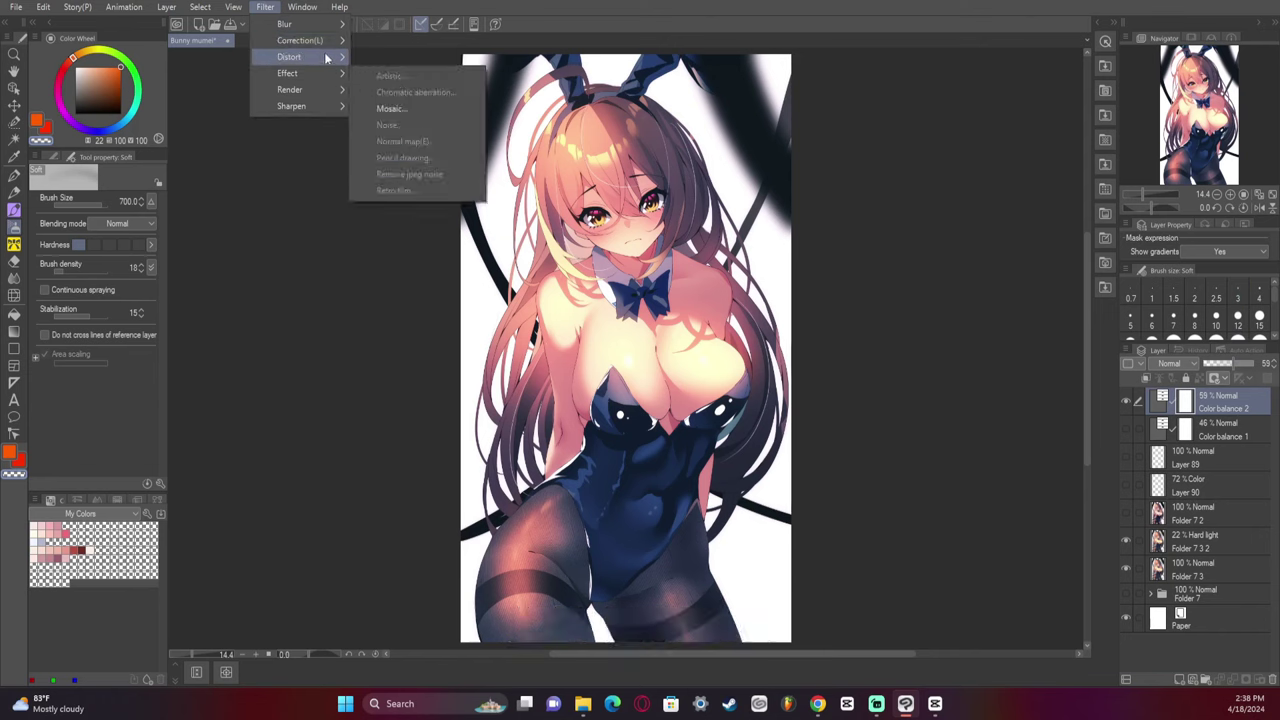
{"action": "left_click", "coordinate": [1231, 408]}
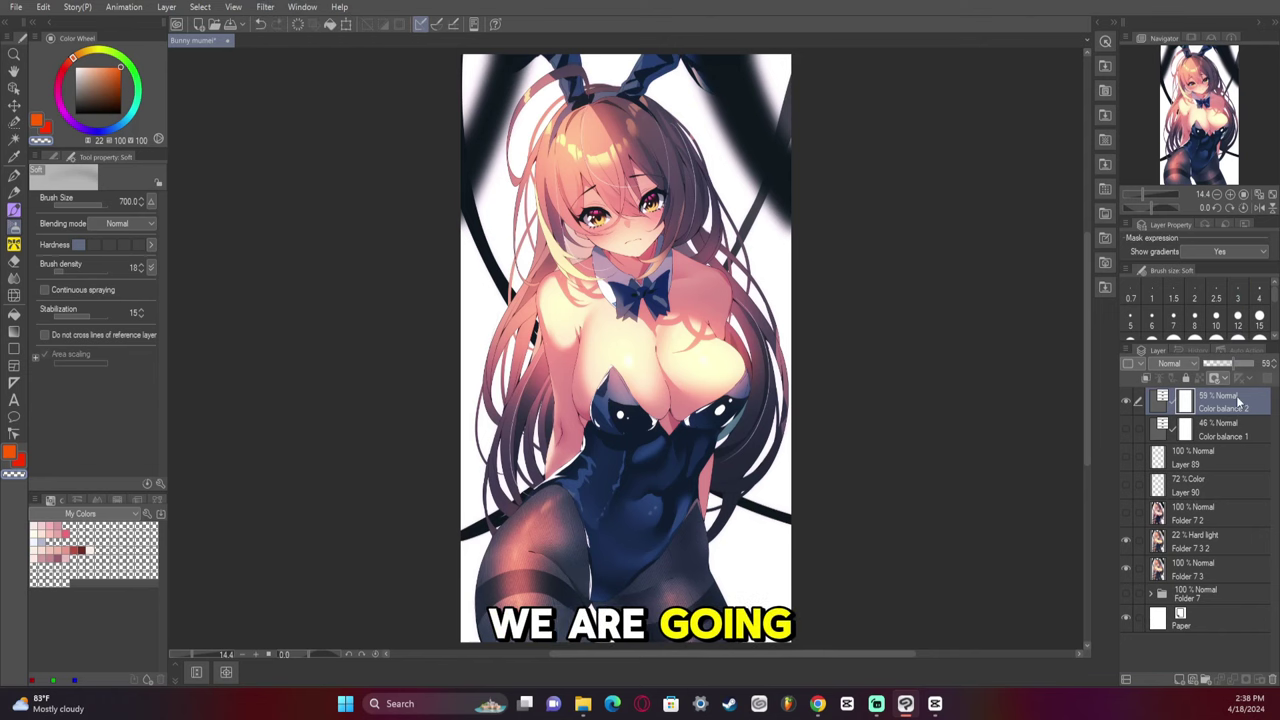
Create a layer folder above Color balance 2 and move the layers from Color balance 2 down to the Hard light copy into it.
{"action": "left_click", "coordinate": [1205, 679]}
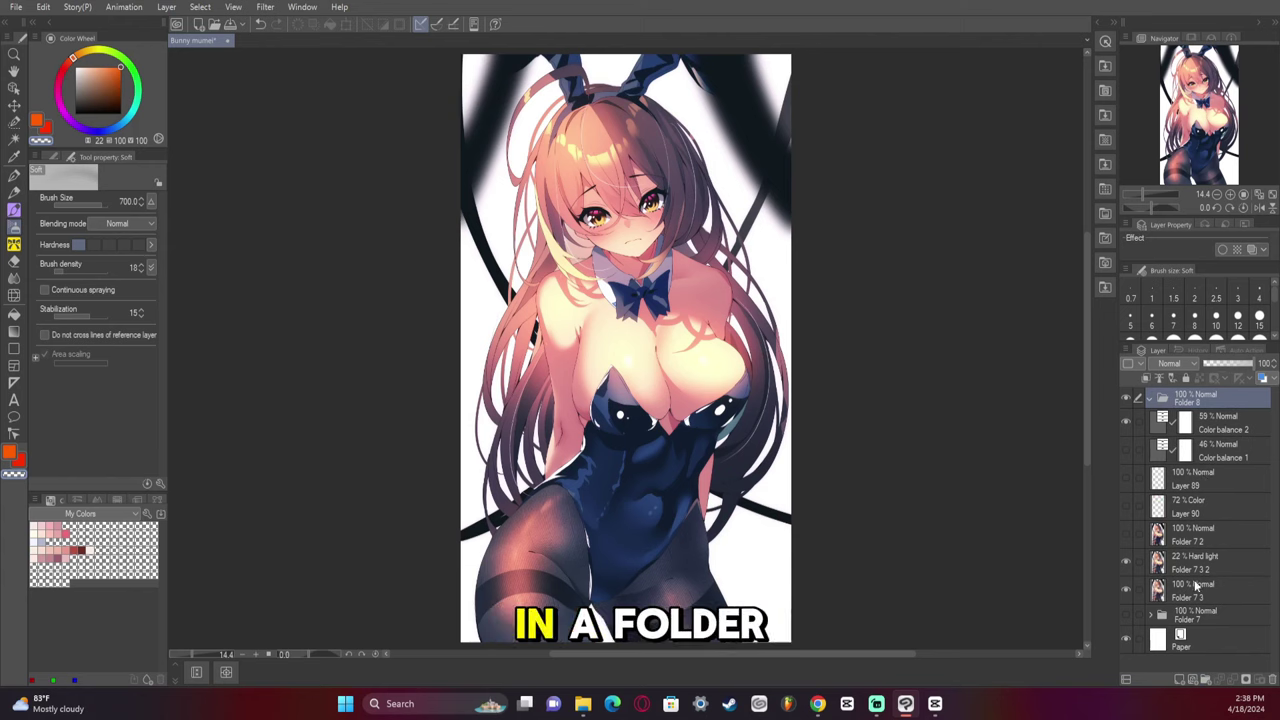
{"action": "left_click", "coordinate": [1218, 430]}
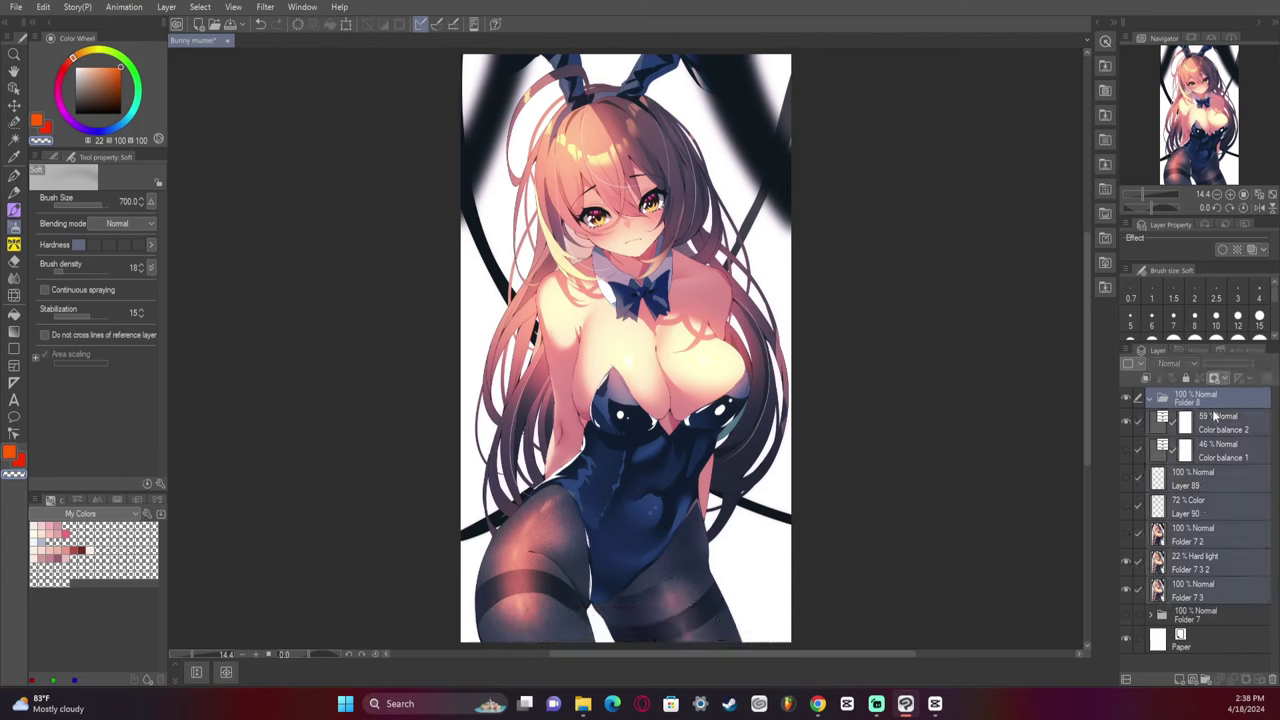
{"action": "left_click", "coordinate": [1199, 570], "text": "shift"}
{"action": "left_click_drag", "start_coordinate": [1214, 422], "coordinate": [1204, 405]}
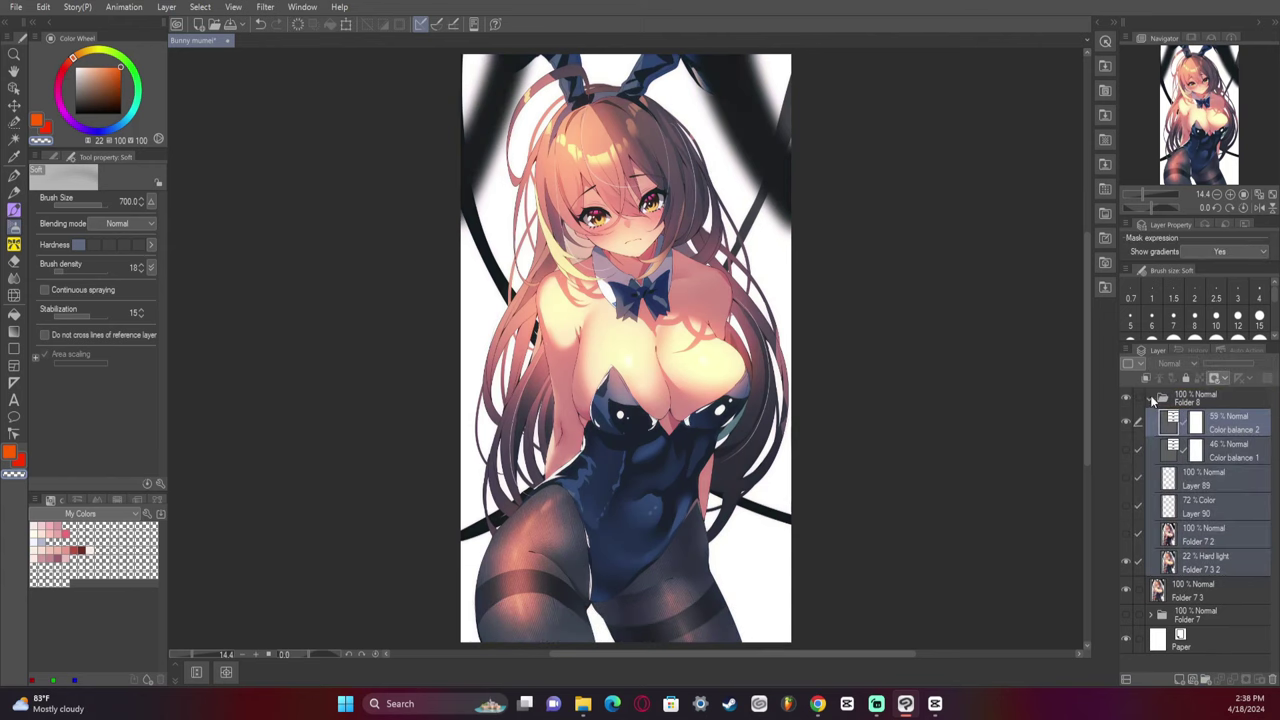
Try to convert Folder 8 into a raster layer copy, and undo the conversion.
{"action": "left_click", "coordinate": [1152, 400]}
{"action": "right_click", "coordinate": [1203, 400]}
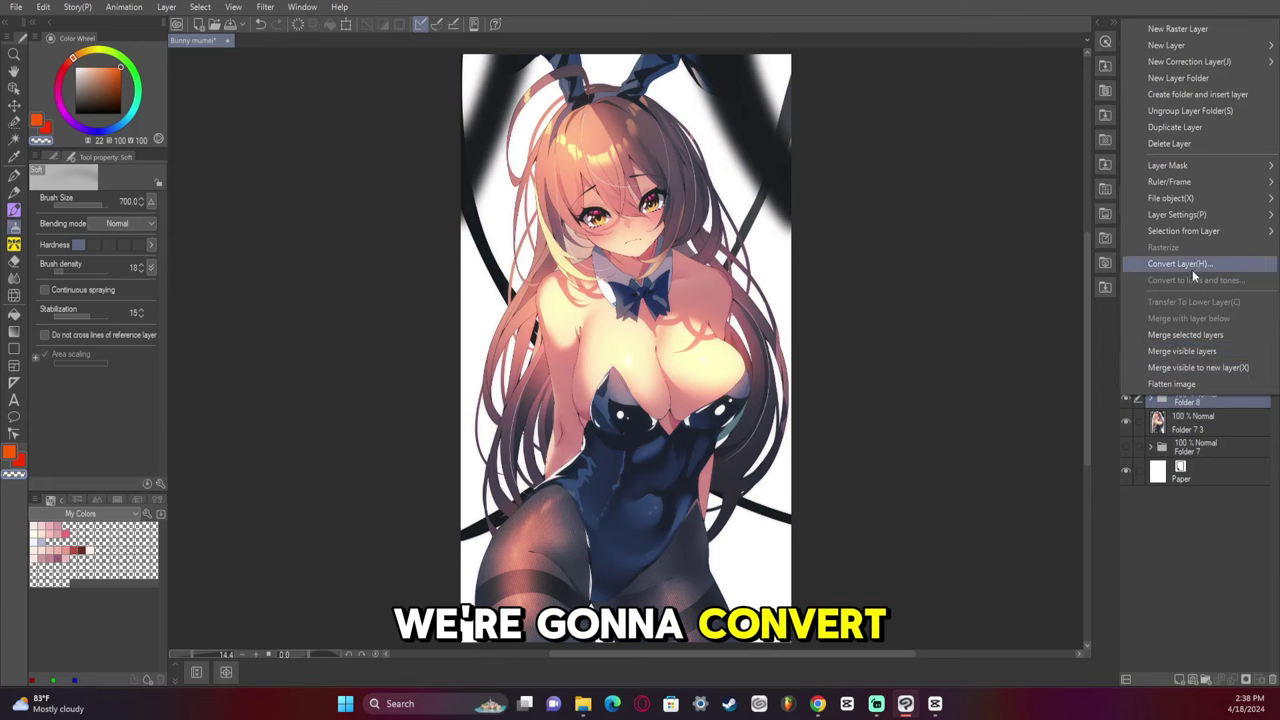
{"action": "left_click", "coordinate": [1180, 264]}
{"action": "left_click", "coordinate": [755, 274]}
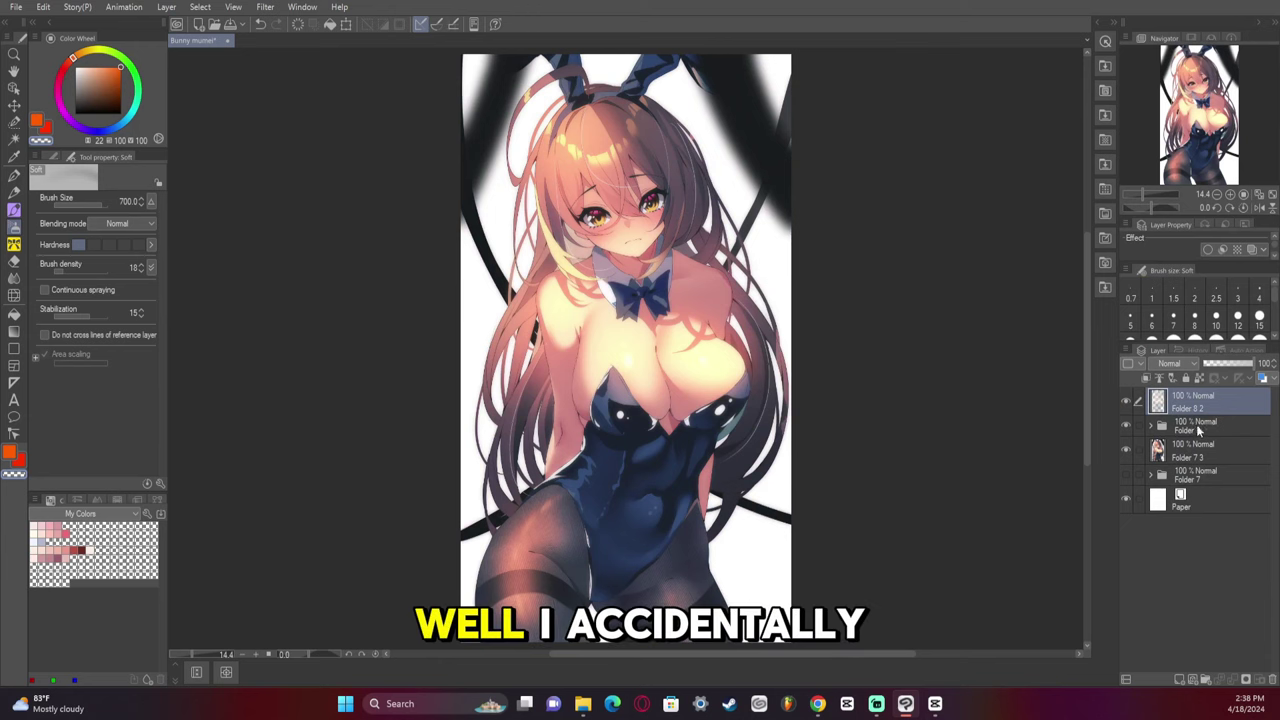
{"action": "key", "text": "ctrl+z"}
{"action": "key", "text": "ctrl+z"}
Move the Folder 7 3 layer into Folder 8 beneath the Hard light copy and collapse the folder.
{"action": "left_click", "coordinate": [1186, 594]}
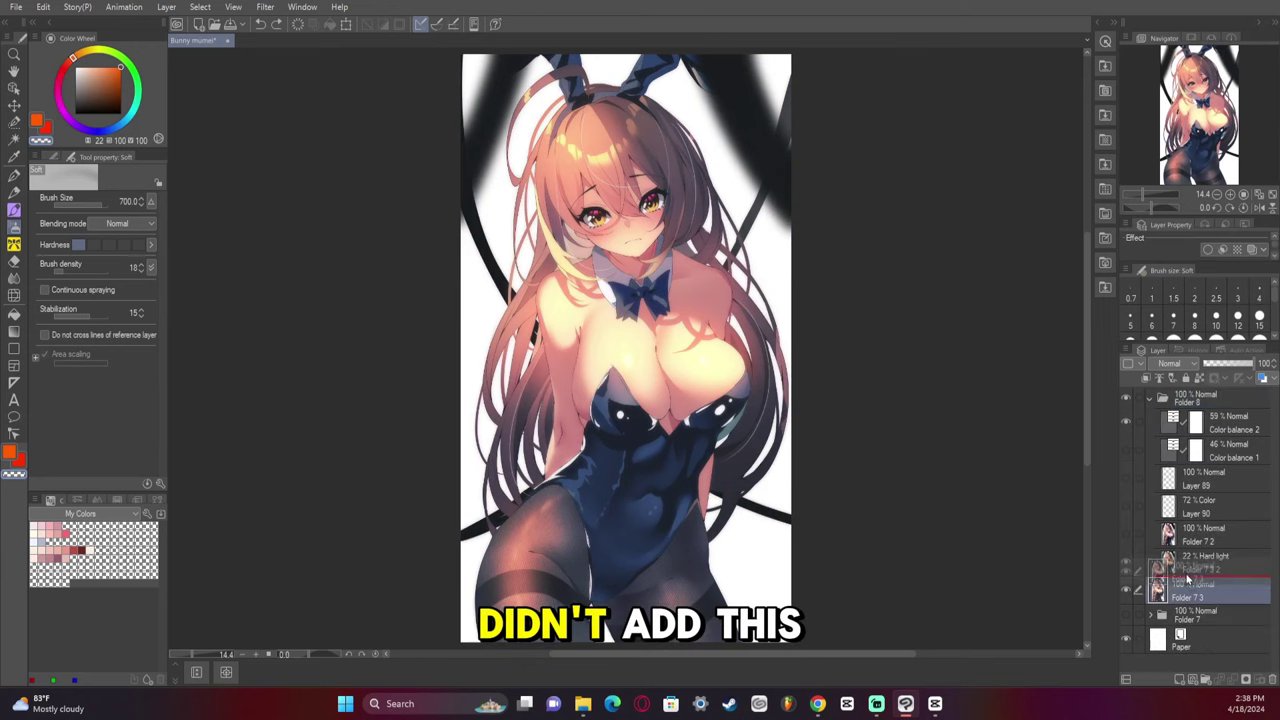
{"action": "left_click", "coordinate": [1149, 398]}
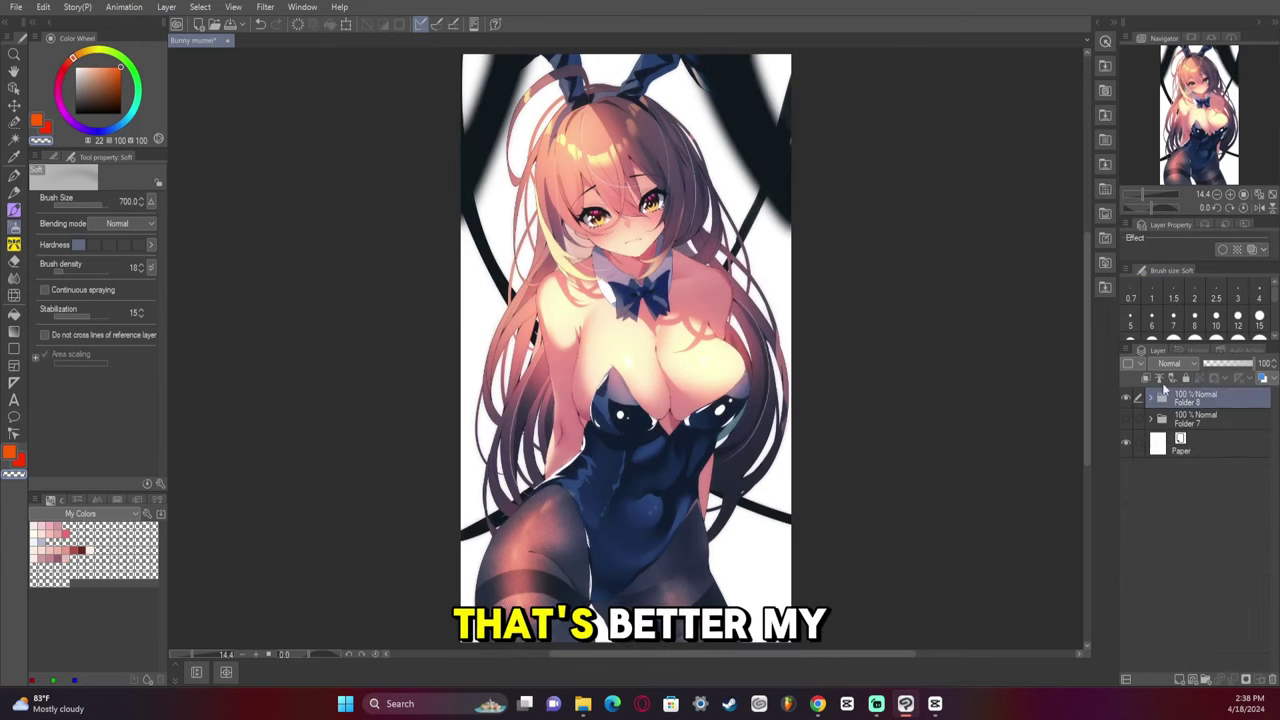
Convert Folder 8 into a Color raster layer with Normal blending, keeping the original, and hide the original folder.
{"action": "right_click", "coordinate": [1190, 400]}
{"action": "left_click", "coordinate": [1181, 259]}
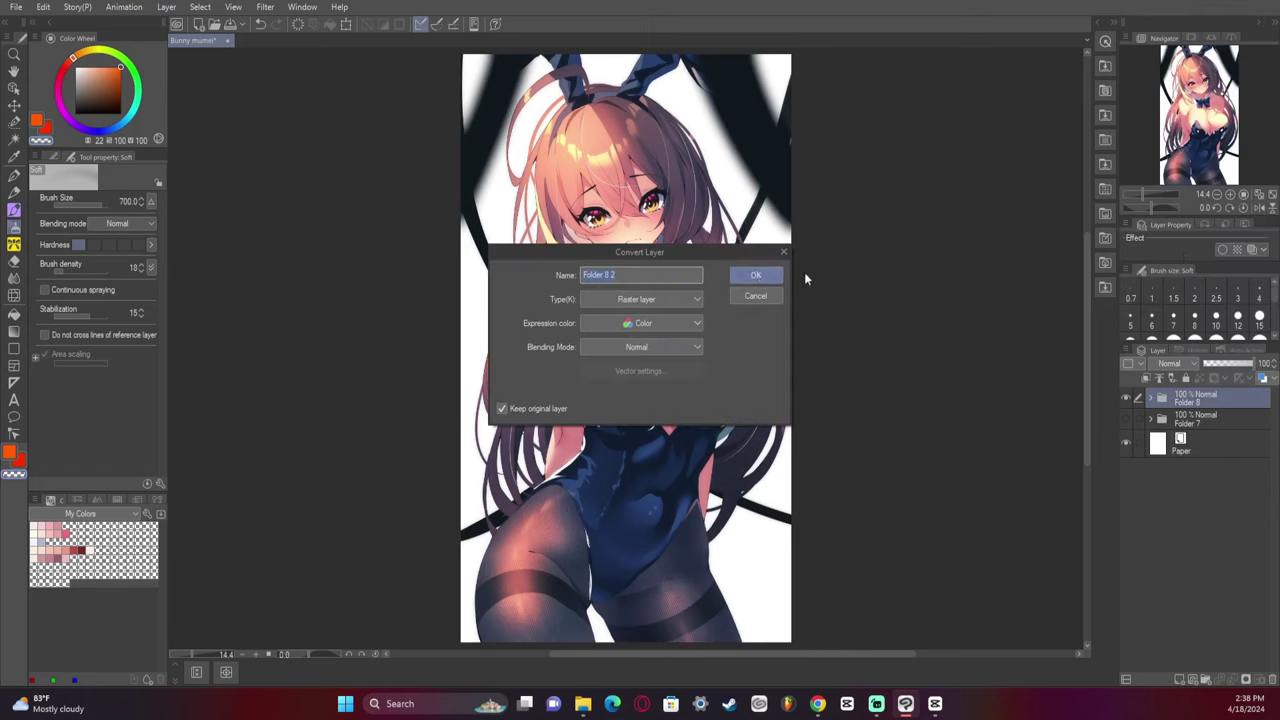
{"action": "left_click", "coordinate": [758, 271]}
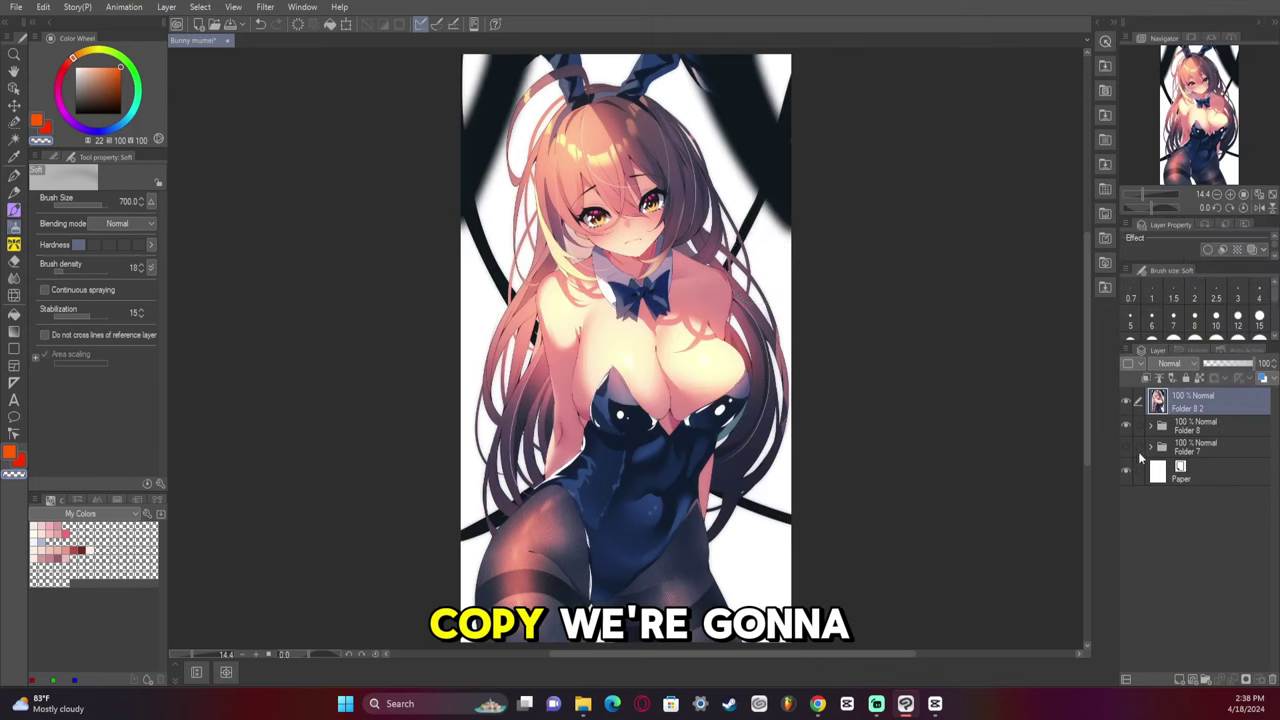
{"action": "left_click", "coordinate": [1126, 425]}
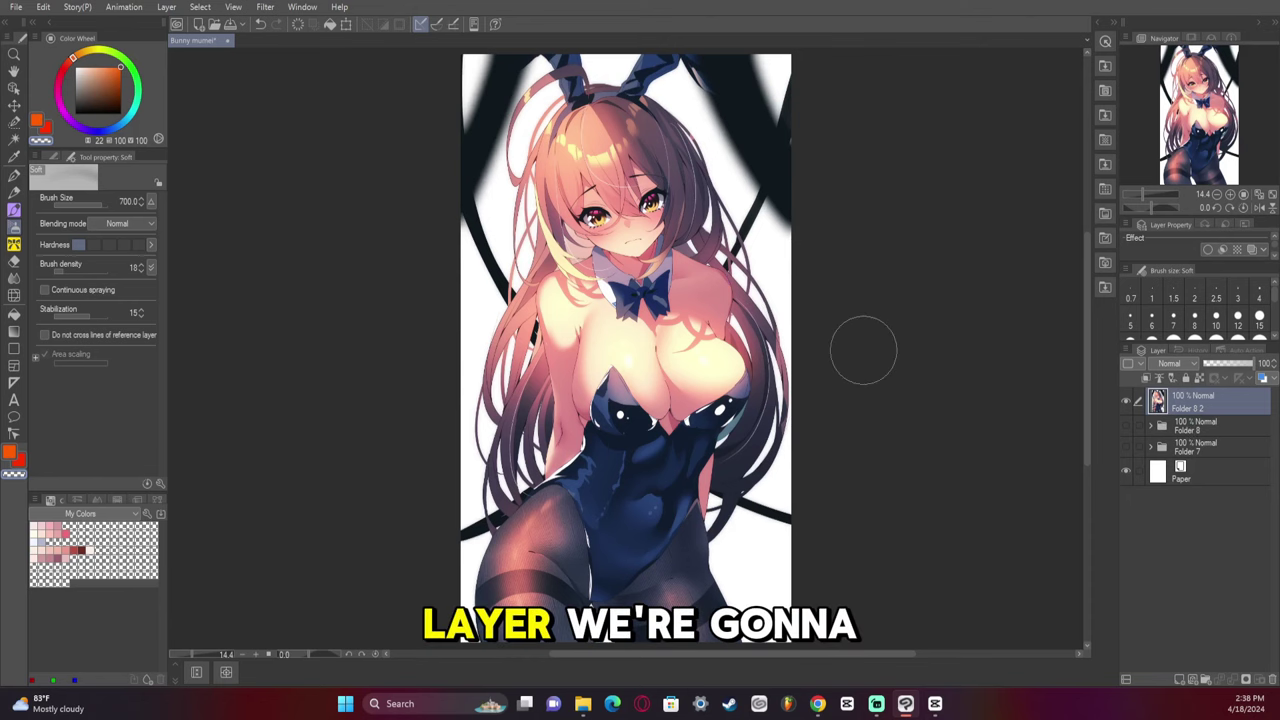
{"action": "left_click", "coordinate": [265, 7]}
{"action": "mouse_move", "coordinate": [322, 60]}
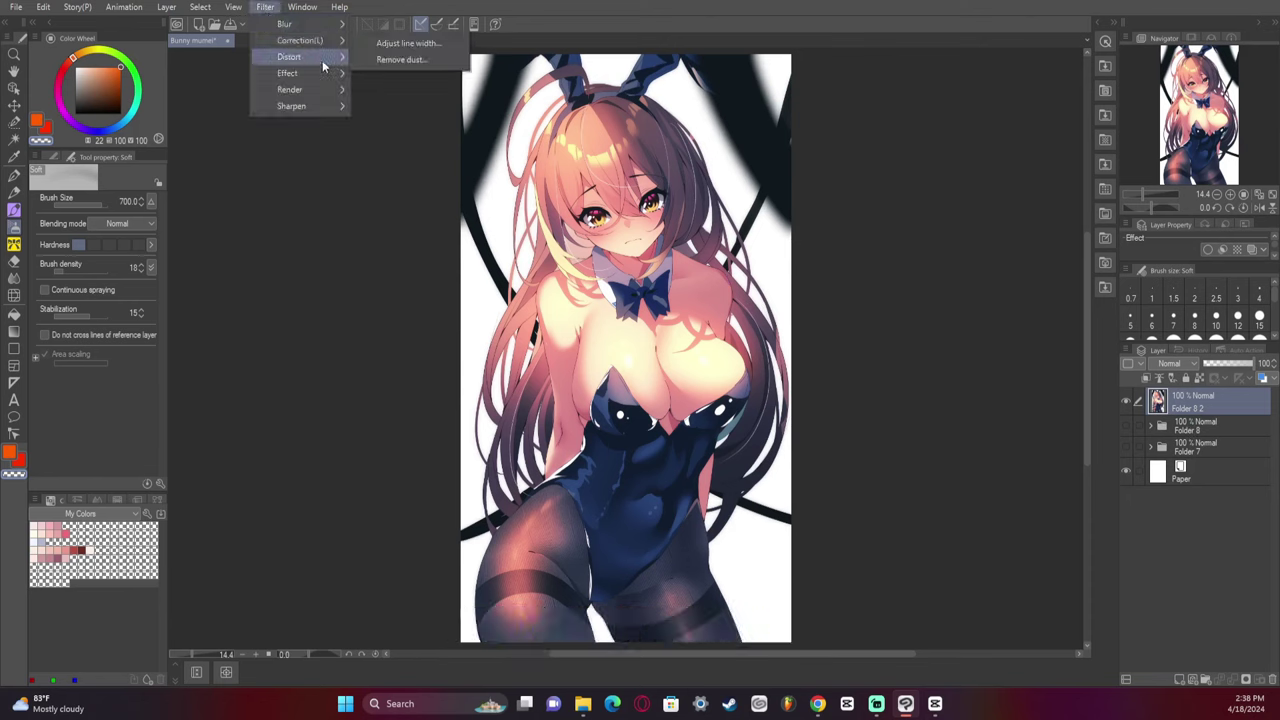
{"action": "left_click", "coordinate": [415, 92]}
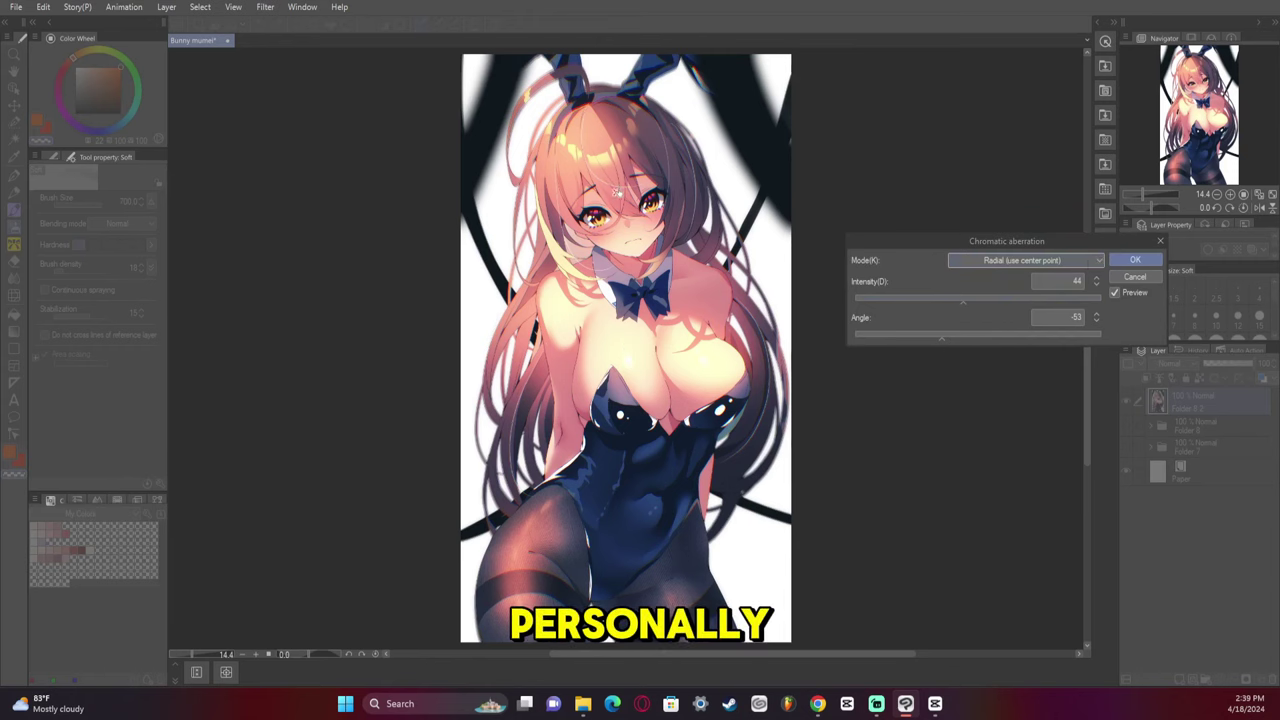
{"action": "left_click", "coordinate": [1140, 277]}
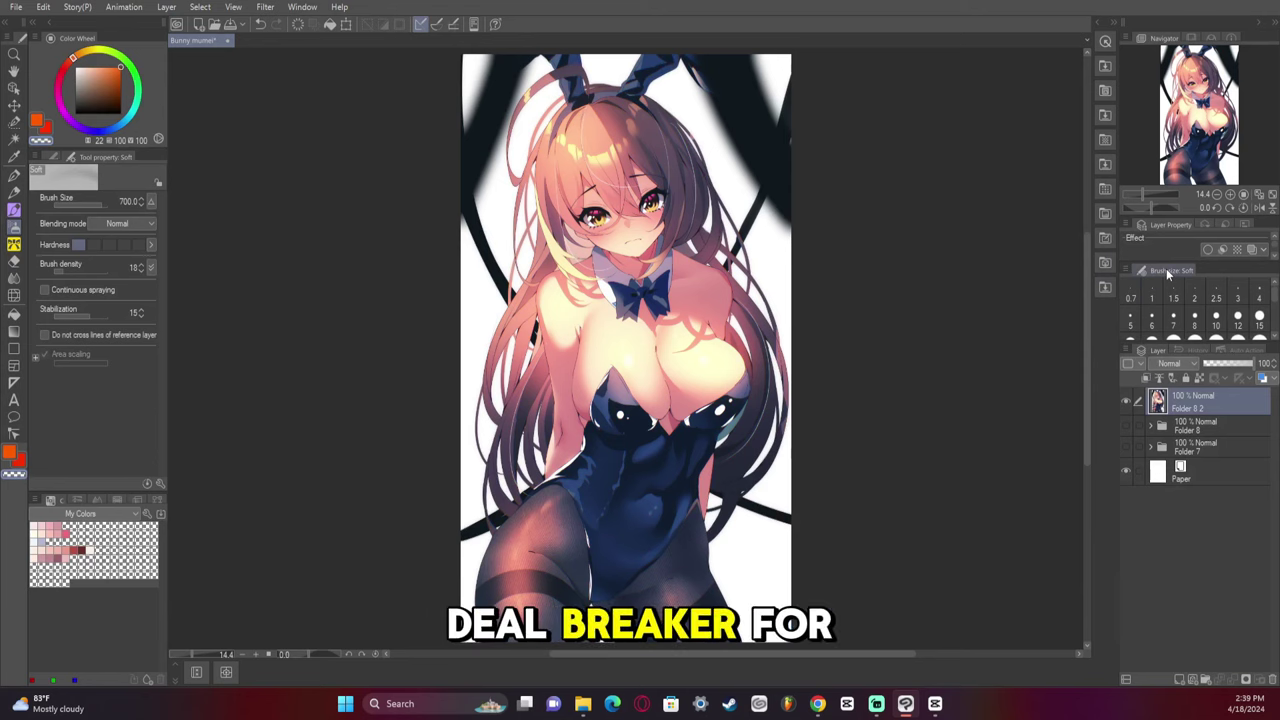
Run the 色収差 auto action on the flattened illustration, confirm its transformation, and return to the layer list.
{"action": "left_click", "coordinate": [1242, 350]}
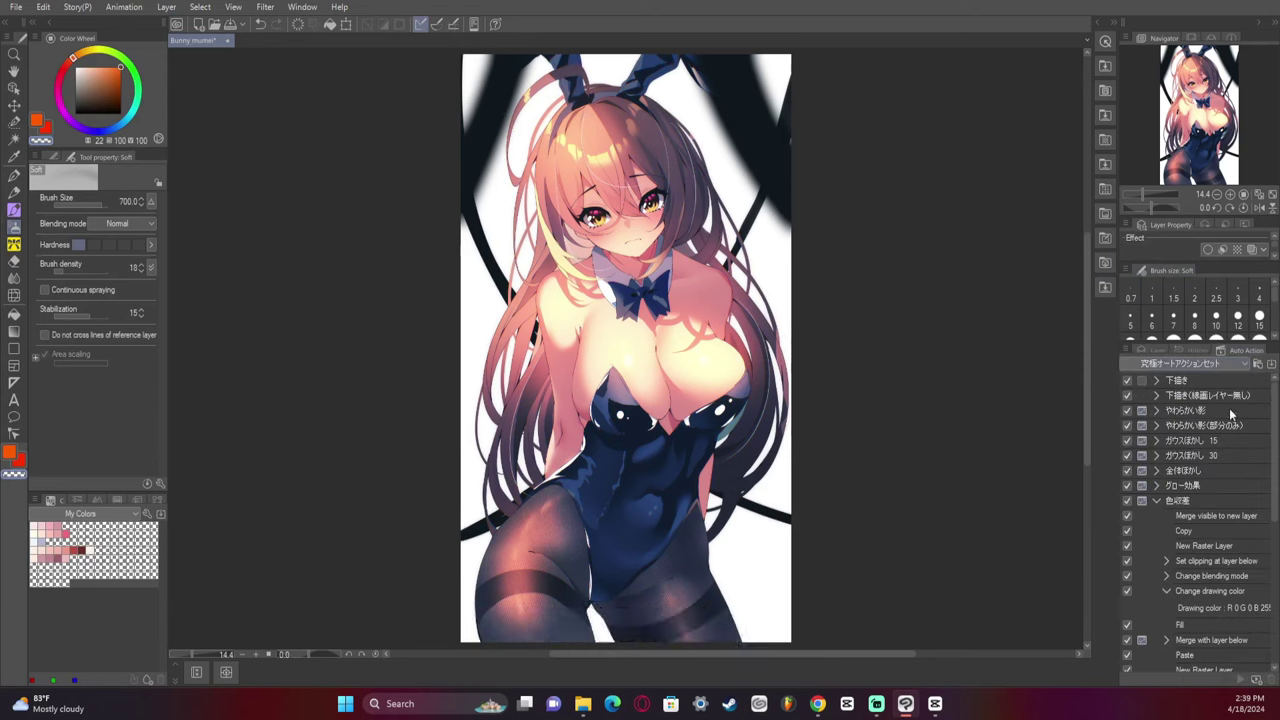
{"action": "left_click", "coordinate": [1195, 500]}
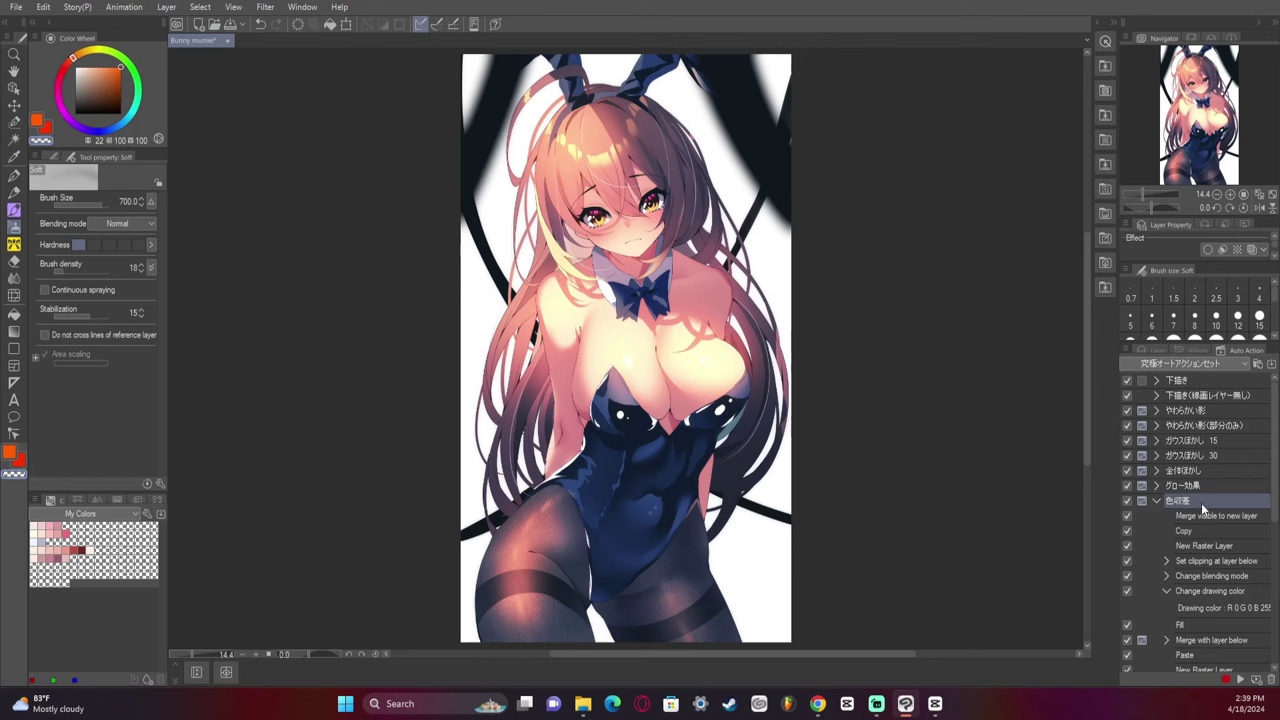
{"action": "double_click", "coordinate": [1201, 505]}
{"action": "left_click", "coordinate": [595, 641]}
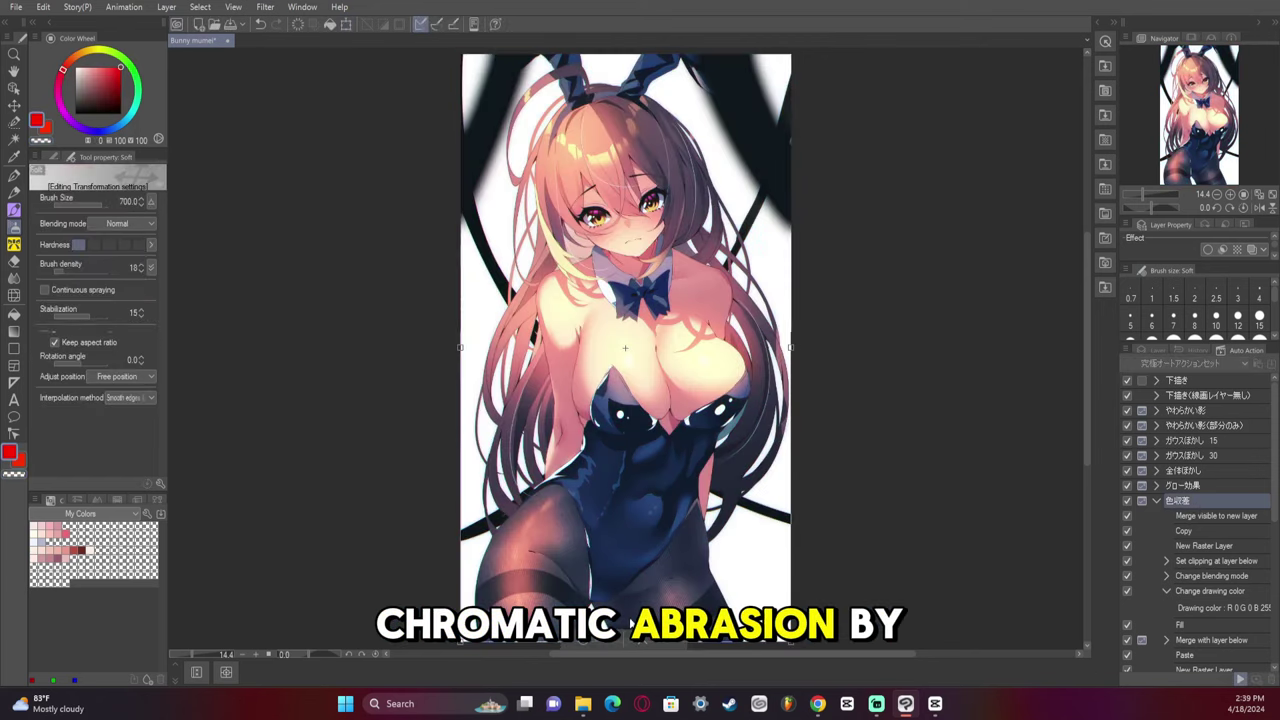
{"action": "left_click", "coordinate": [1158, 350]}
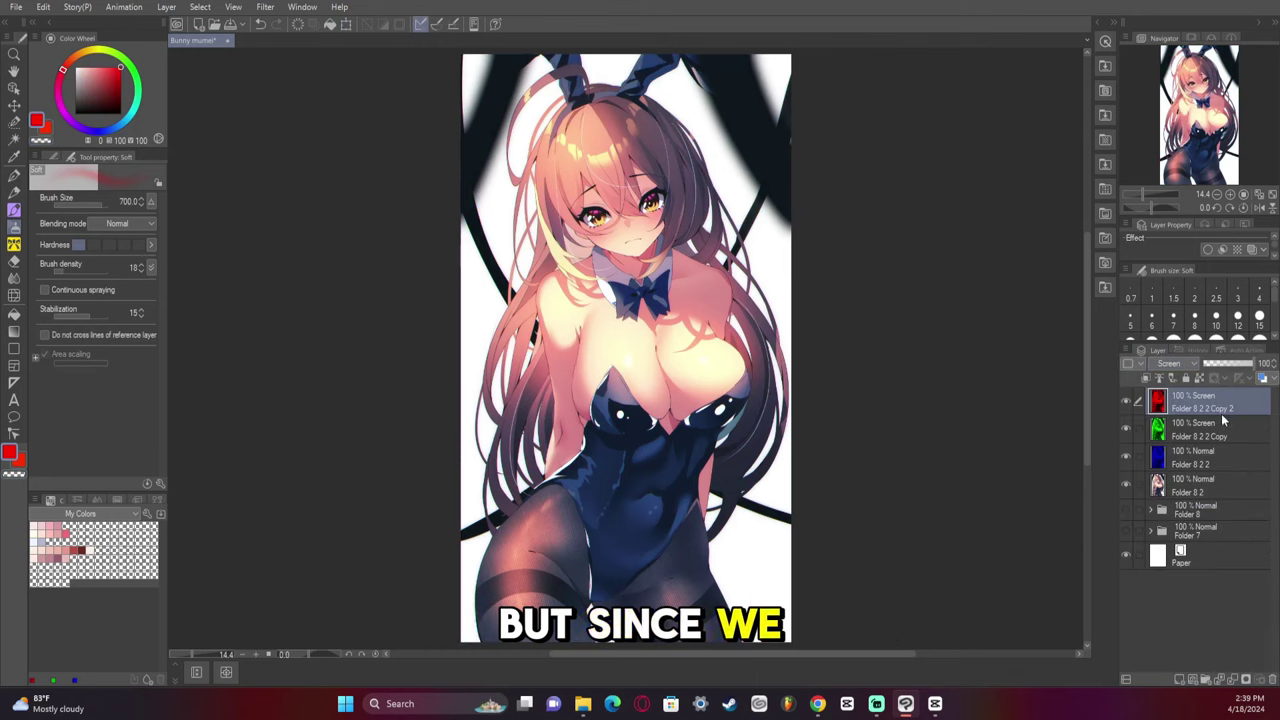
Liquify the red Screen layer outward around the canvas edges, and merge the red, green and blue layers into one.
{"action": "left_click", "coordinate": [14, 296]}
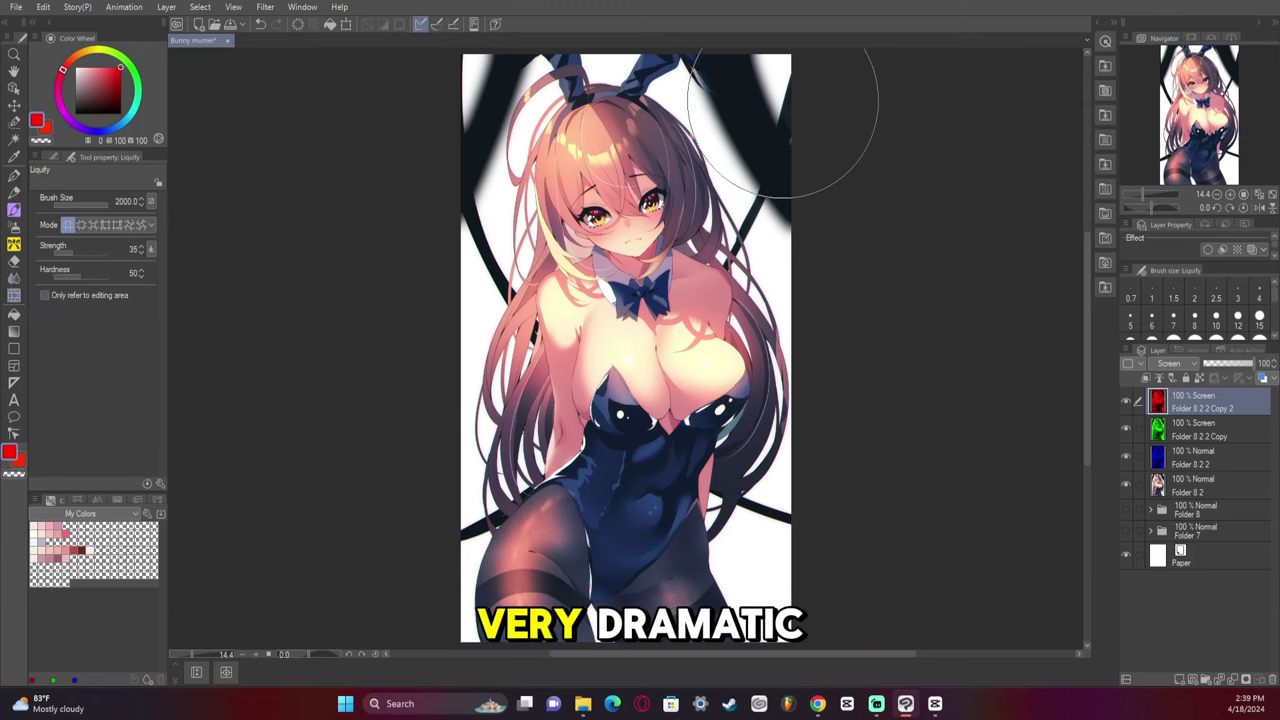
{"action": "left_click_drag", "start_coordinate": [768, 101], "coordinate": [791, 99]}
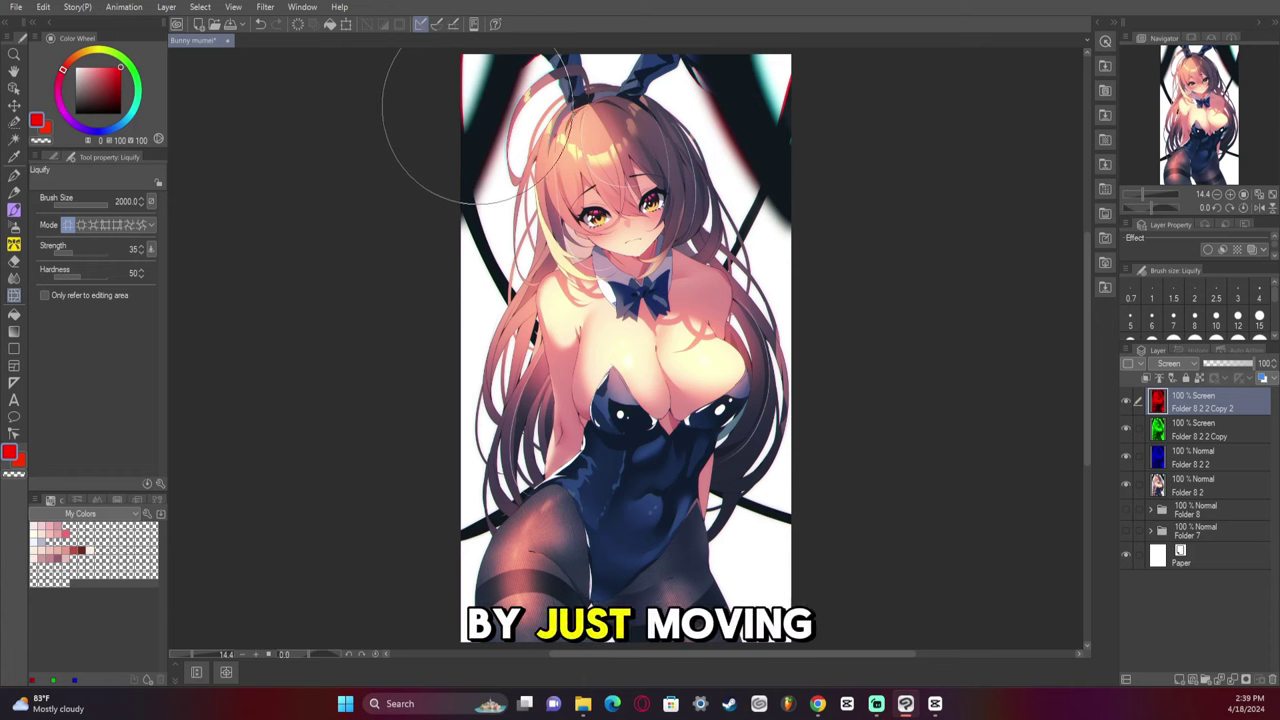
{"action": "left_click_drag", "start_coordinate": [779, 578], "coordinate": [786, 577]}
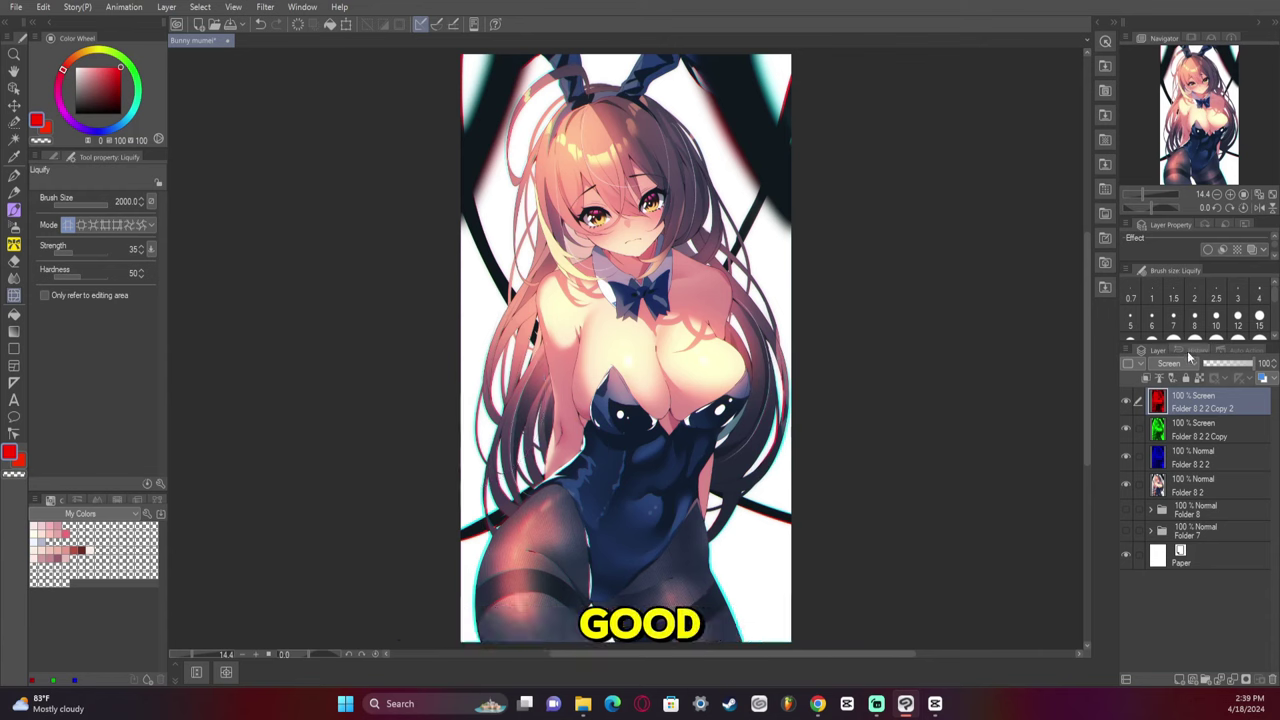
{"action": "left_click", "coordinate": [1235, 682]}
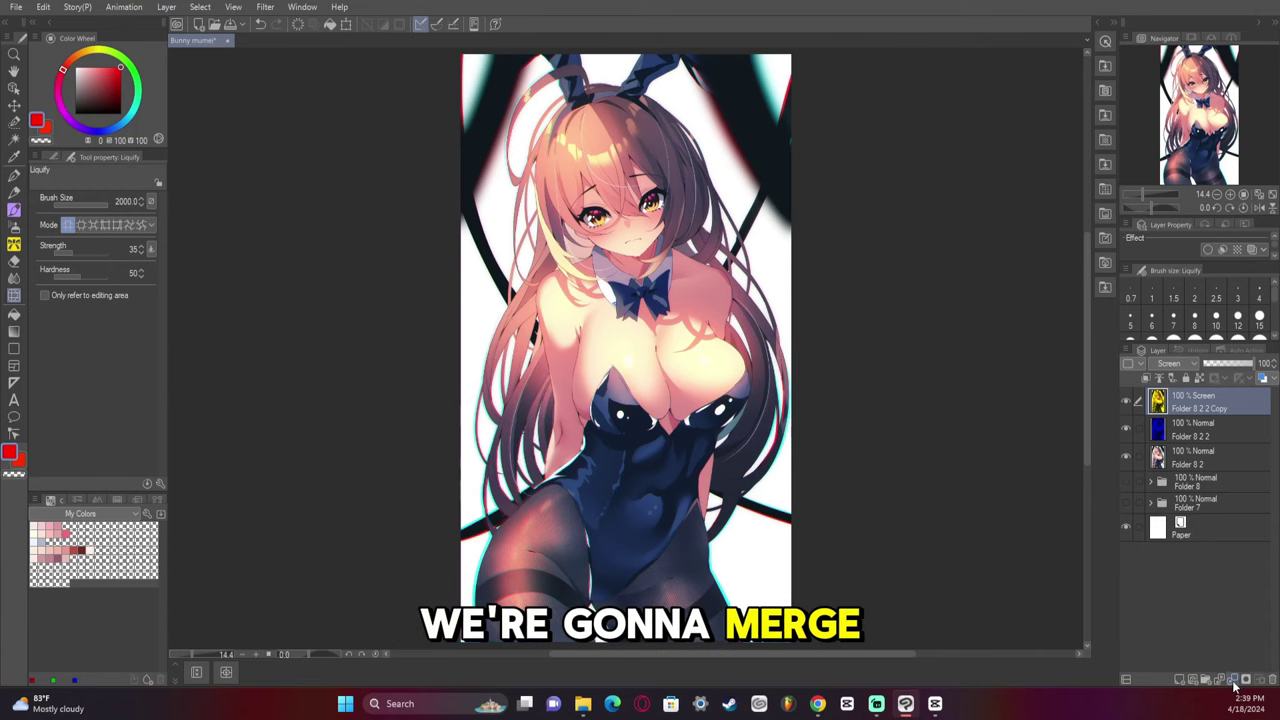
Apply a Noise effect to the merged layer with the Color mode and a noise strength of 20.69.
{"action": "left_click", "coordinate": [265, 7]}
{"action": "mouse_move", "coordinate": [290, 73]}
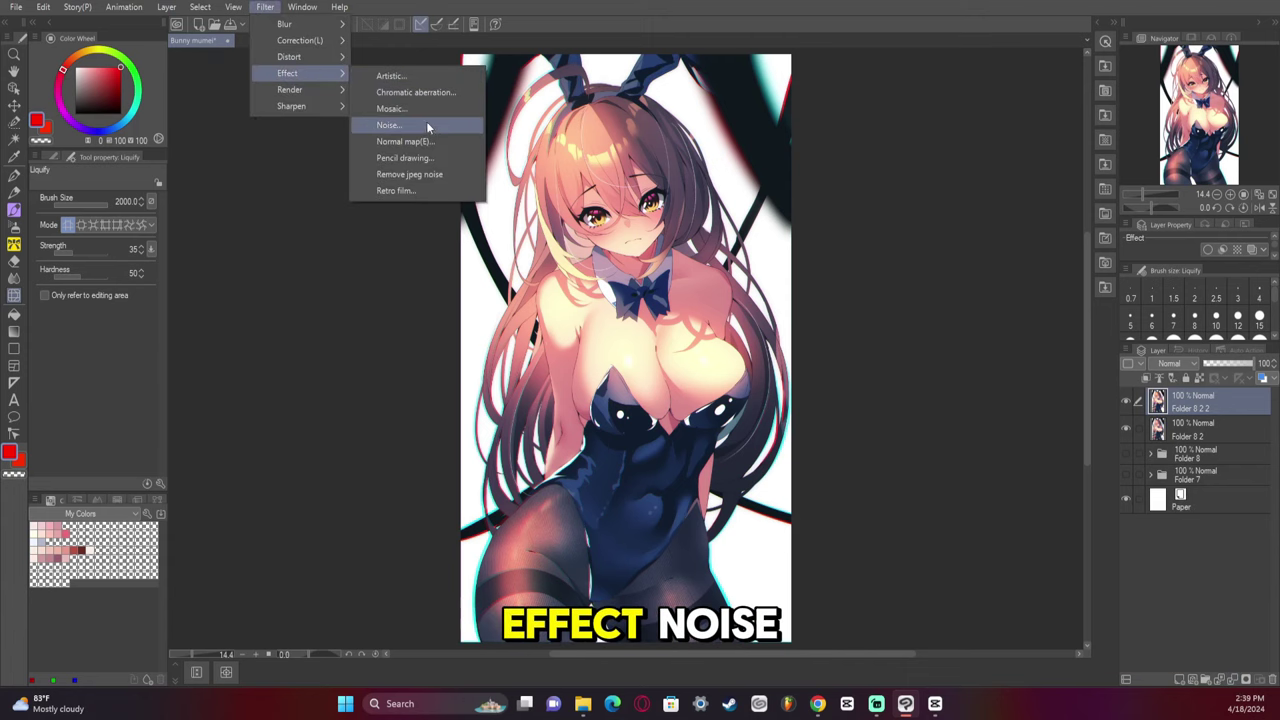
{"action": "left_click", "coordinate": [388, 124]}
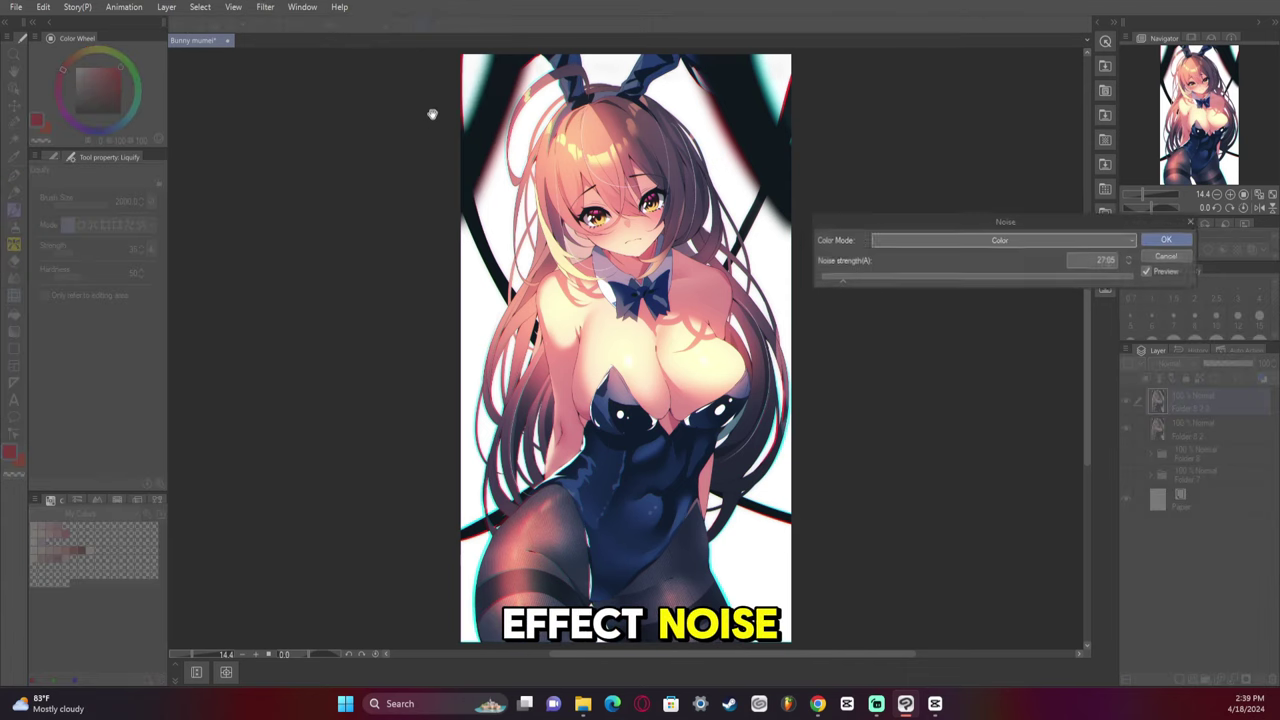
{"action": "left_click", "coordinate": [845, 278]}
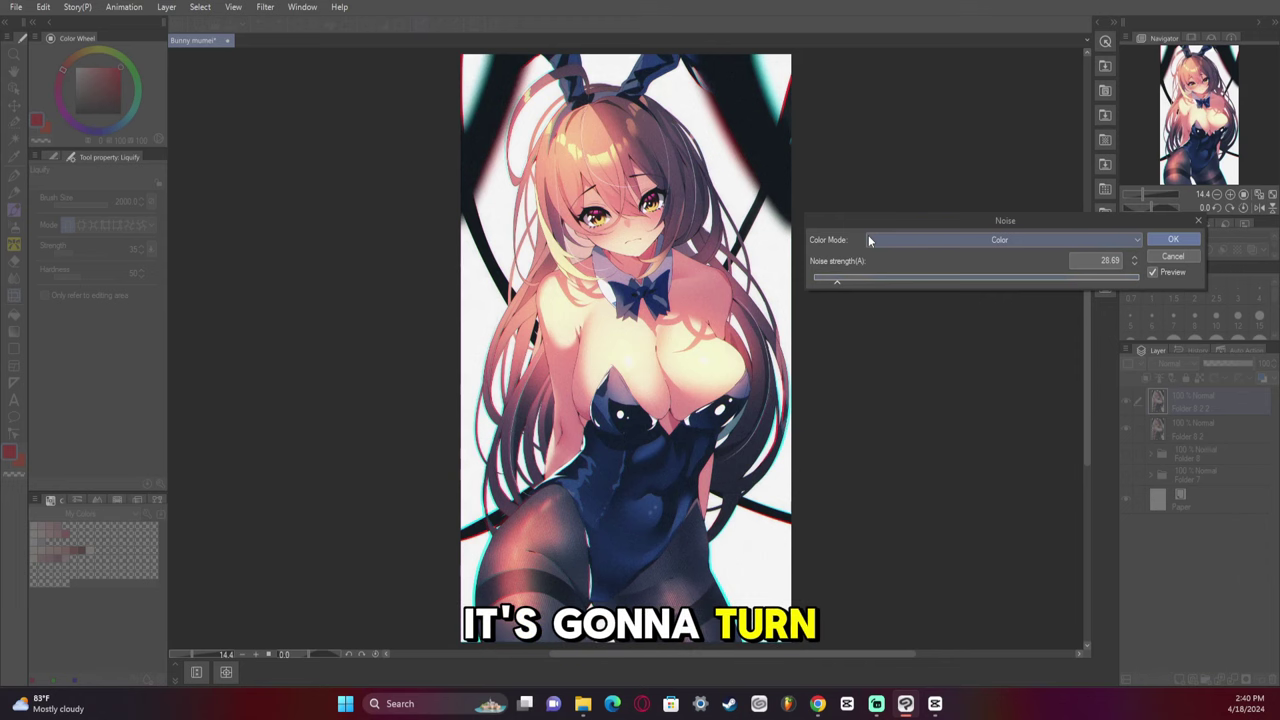
{"action": "left_click", "coordinate": [1174, 242]}
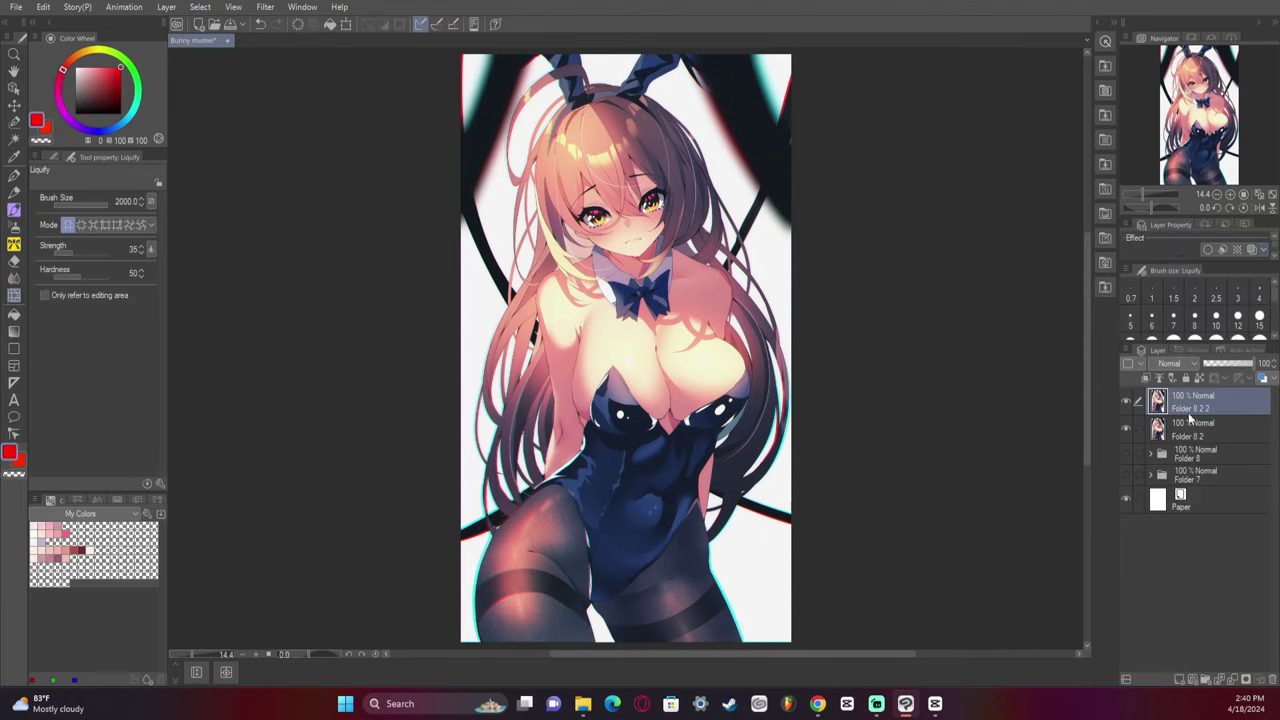
Create a new top raster layer and spray black dust specks over the white background areas with the Droplet airbrush.
{"action": "left_click", "coordinate": [1180, 679]}
{"action": "left_click", "coordinate": [14, 228]}
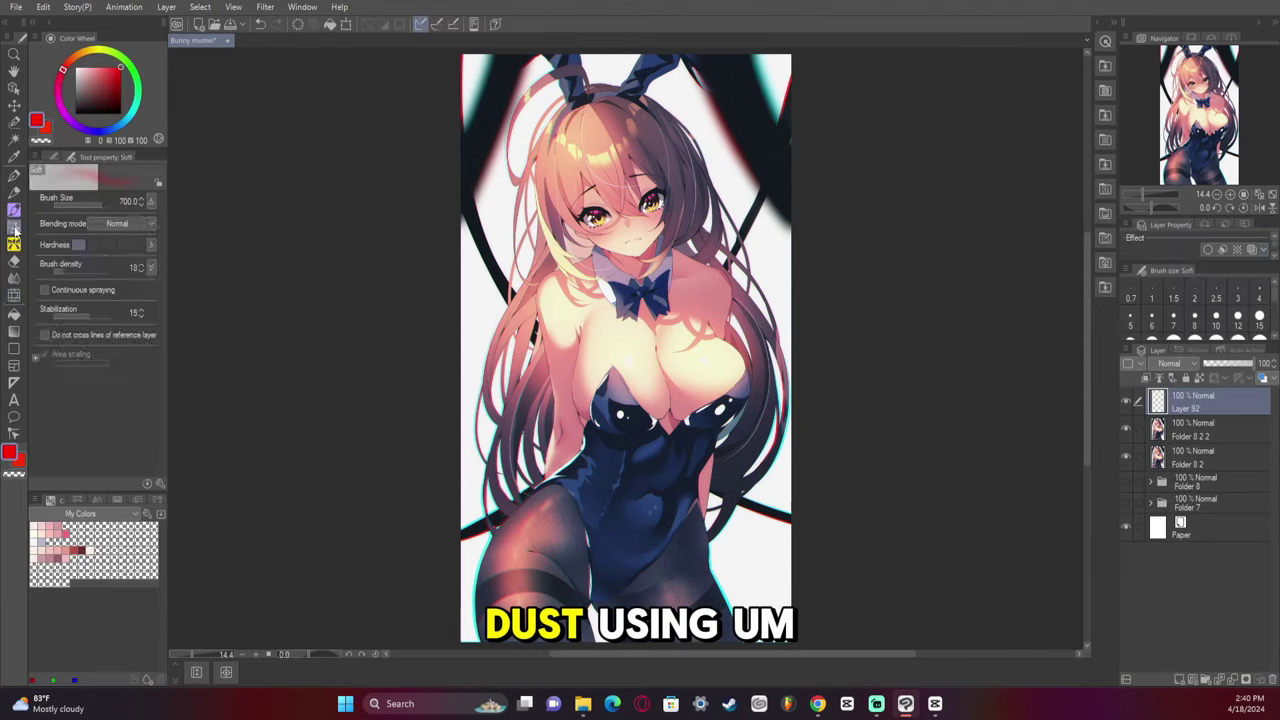
{"action": "left_click", "coordinate": [53, 157]}
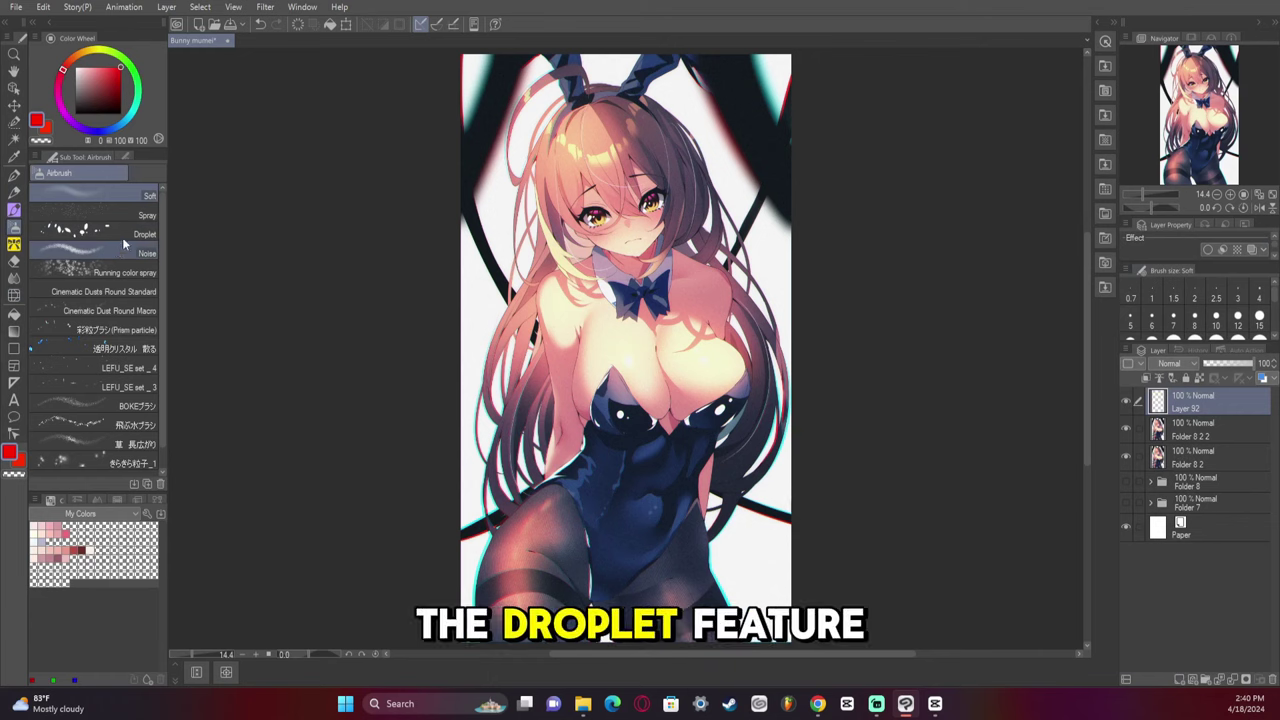
{"action": "left_click", "coordinate": [121, 234]}
{"action": "key", "text": "x"}
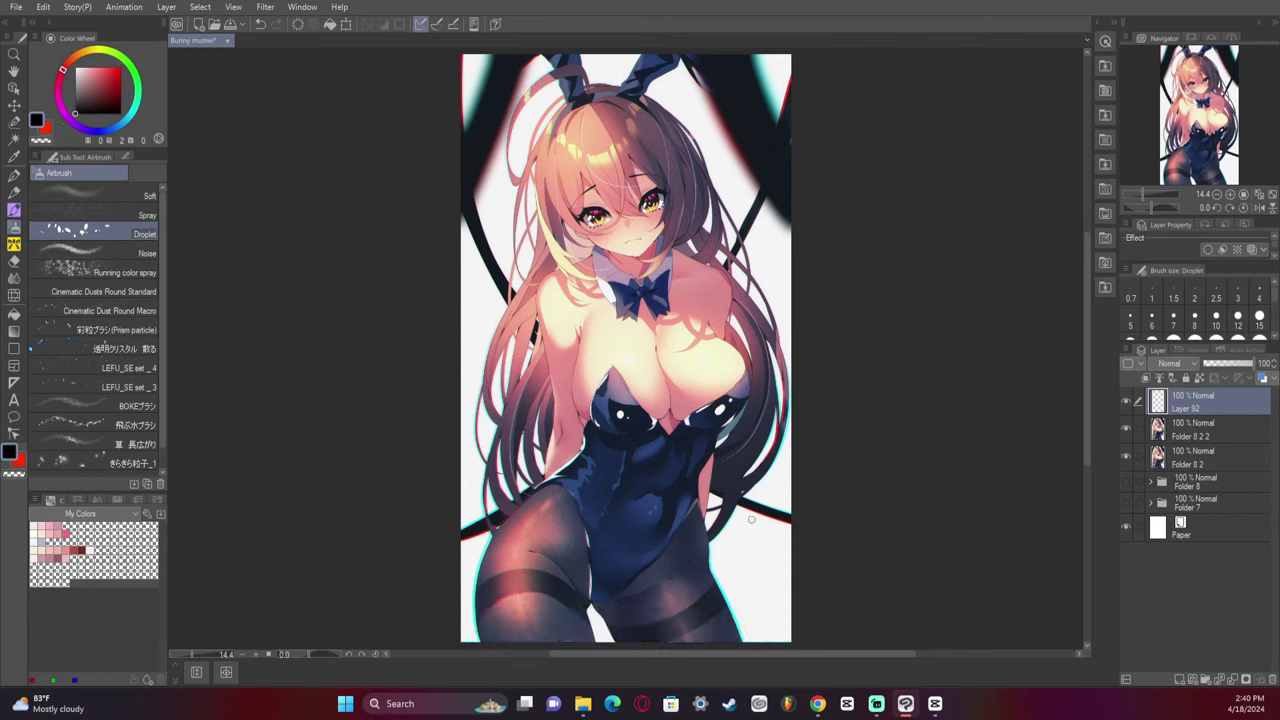
{"action": "left_click_drag", "start_coordinate": [751, 557], "coordinate": [808, 557], "text": "ctrl+alt"}
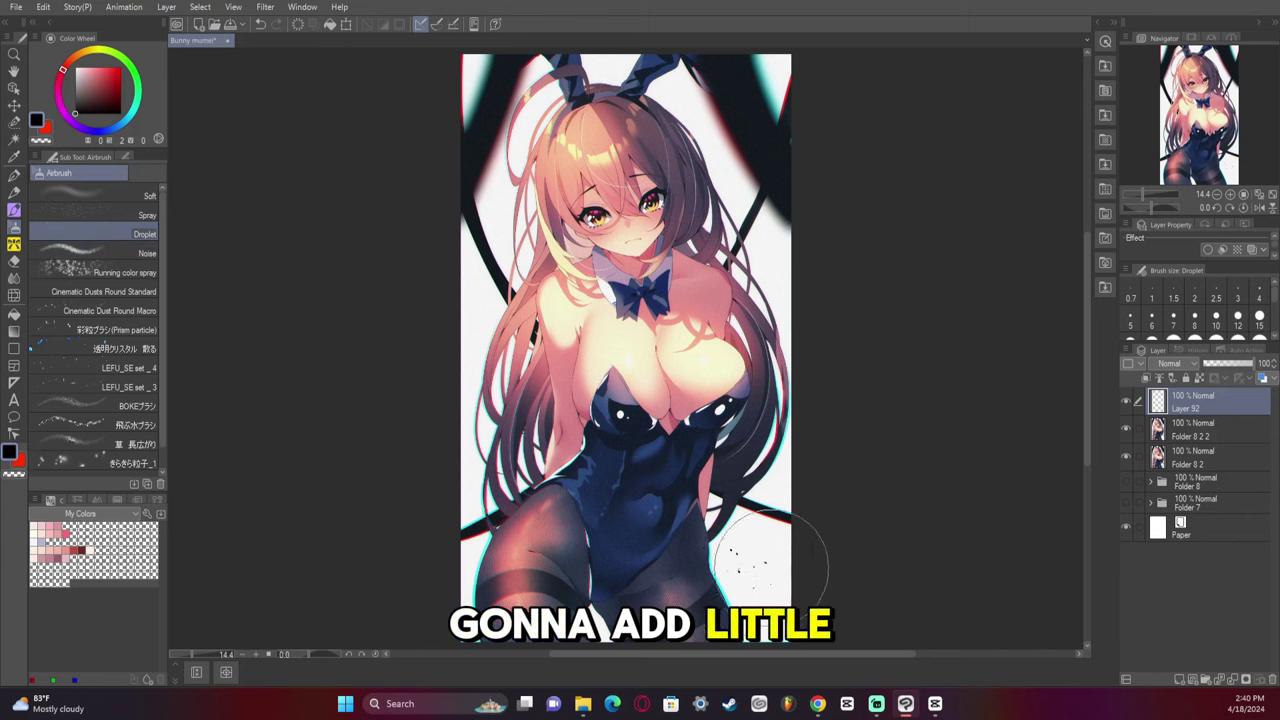
{"action": "left_click", "coordinate": [457, 206]}
{"action": "left_click", "coordinate": [470, 294]}
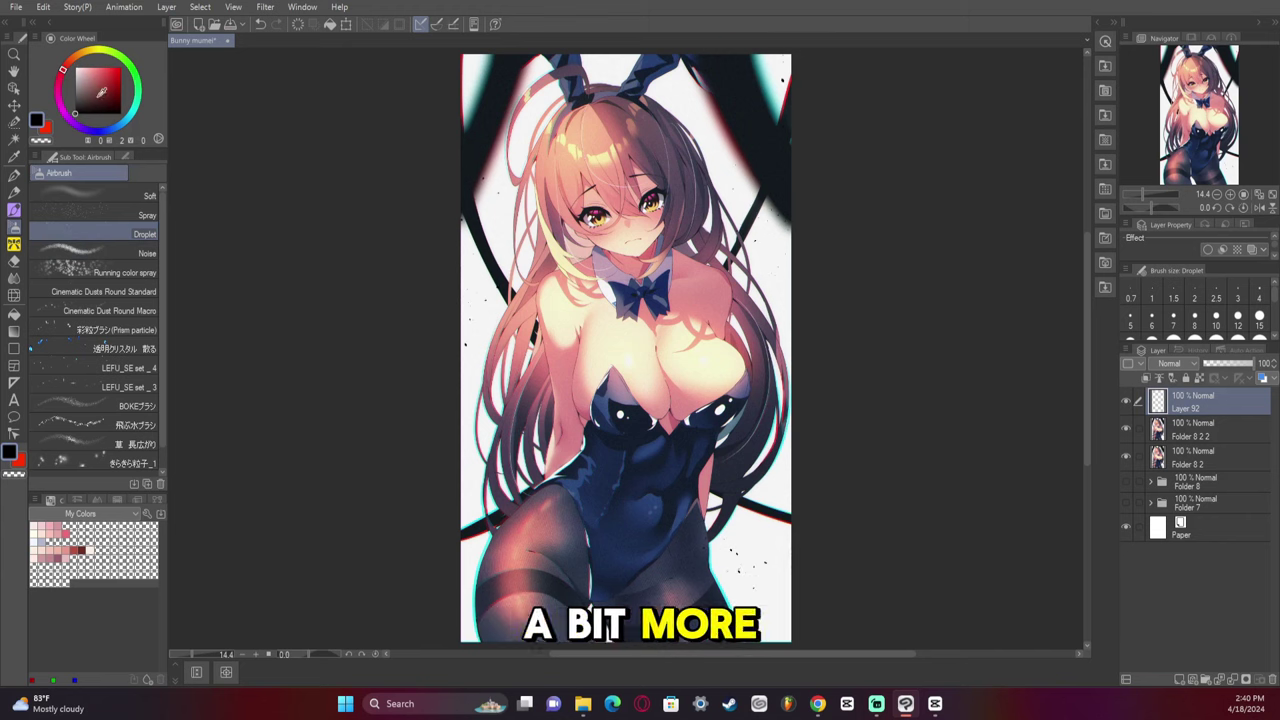
Switch the drawing color to white and spray white dust specks over the character with the Droplet airbrush.
{"action": "left_click", "coordinate": [76, 68]}
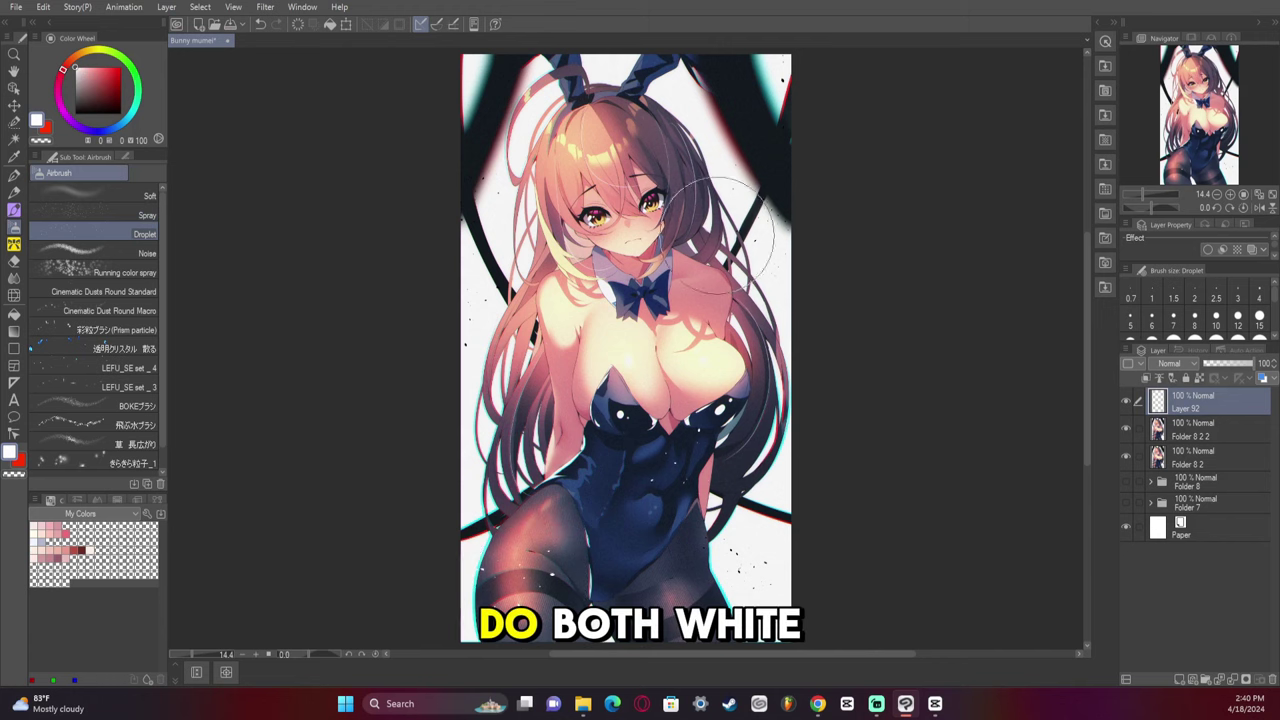